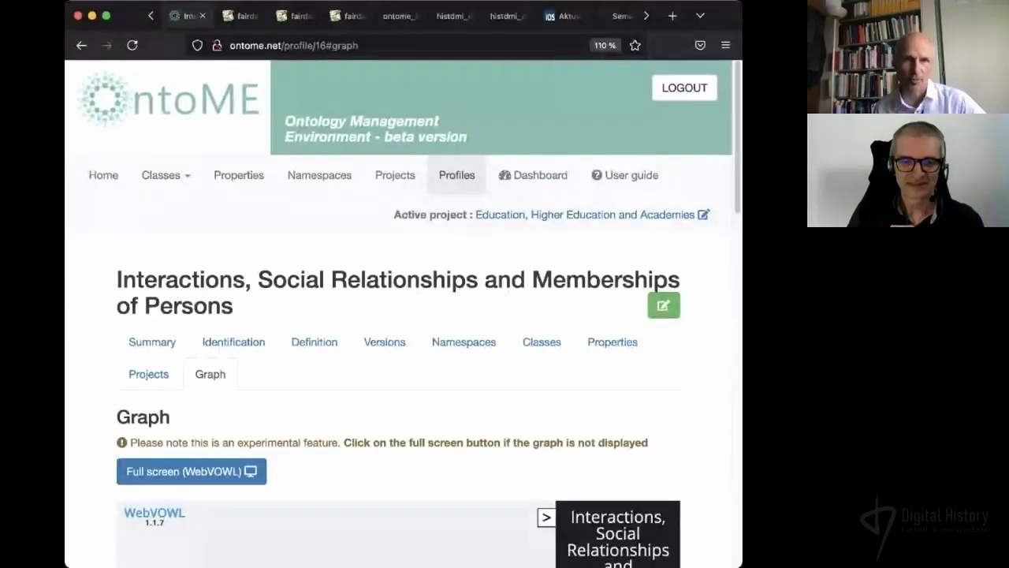
- Go to the OntoME home page, make the browser window slightly narrower and reload the page
click(203, 111)
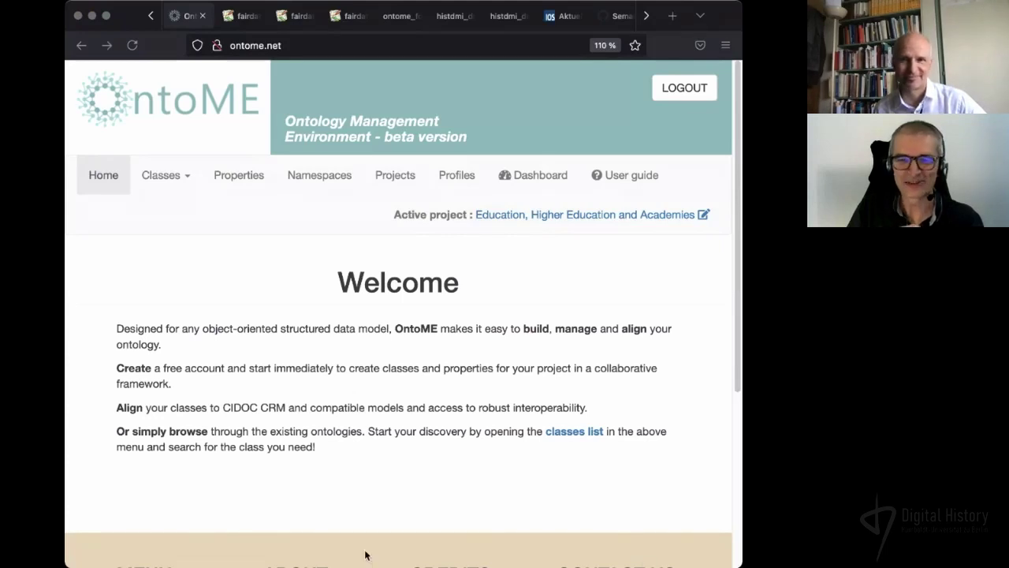
click(439, 496)
drag(734, 562, 711, 566)
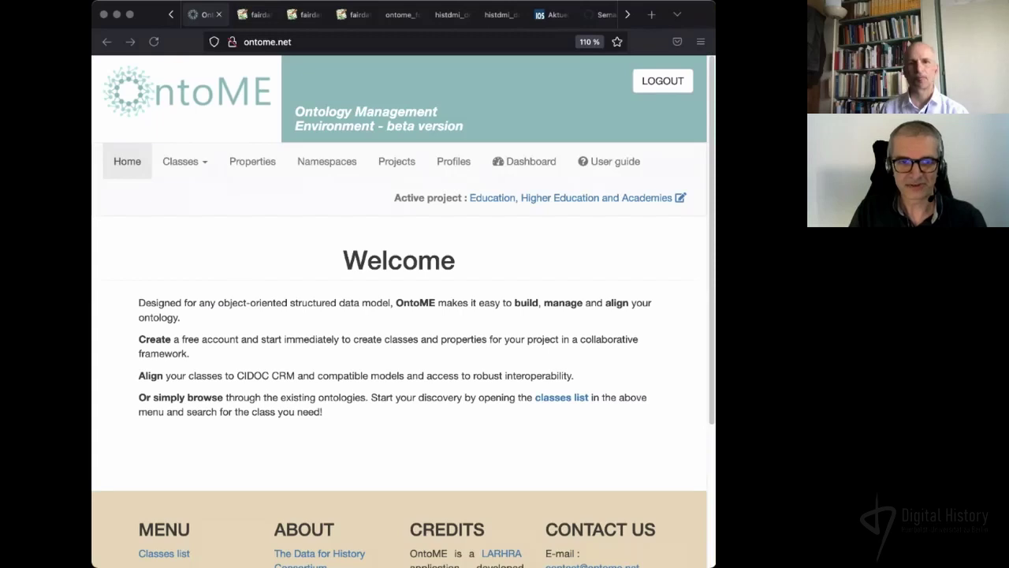
click(407, 433)
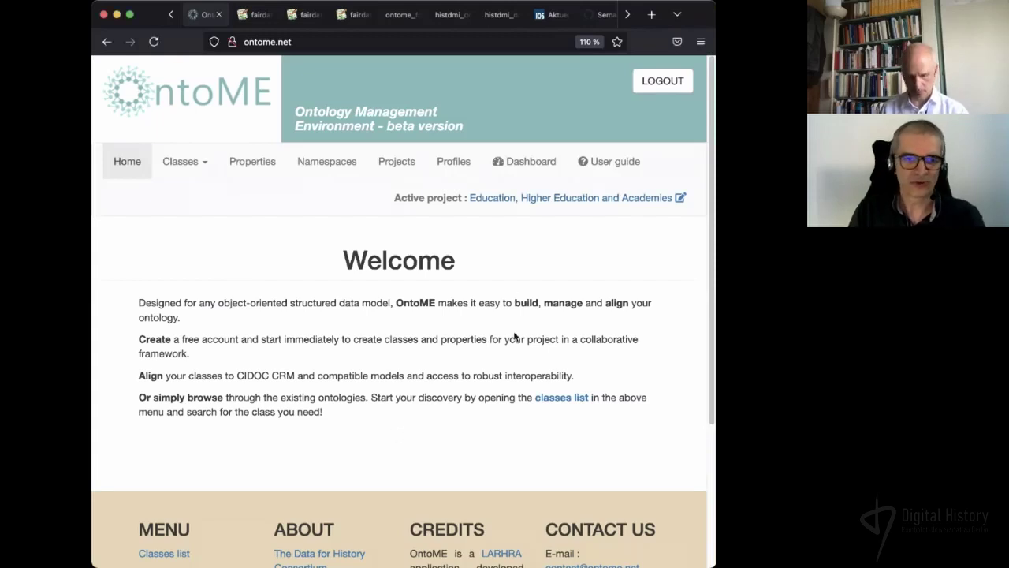
key(super+r)
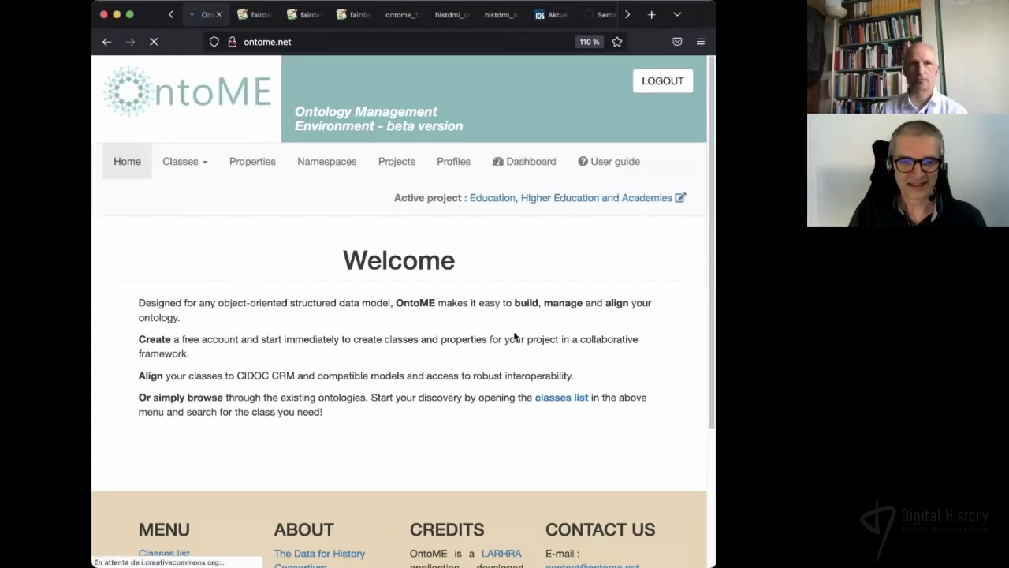
- Log out of OntoME and log back in, filling in the saved username and account password
click(658, 81)
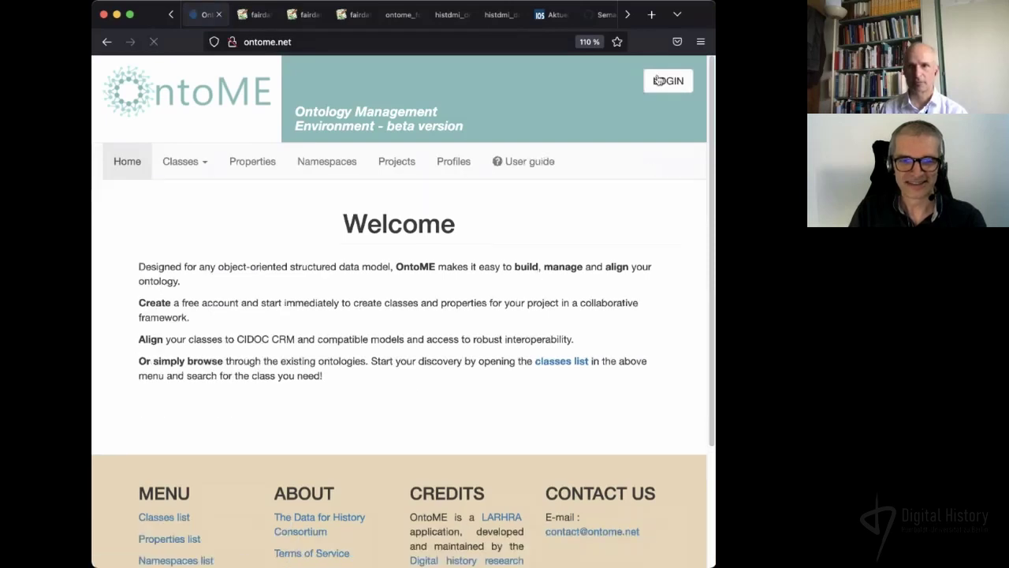
click(658, 82)
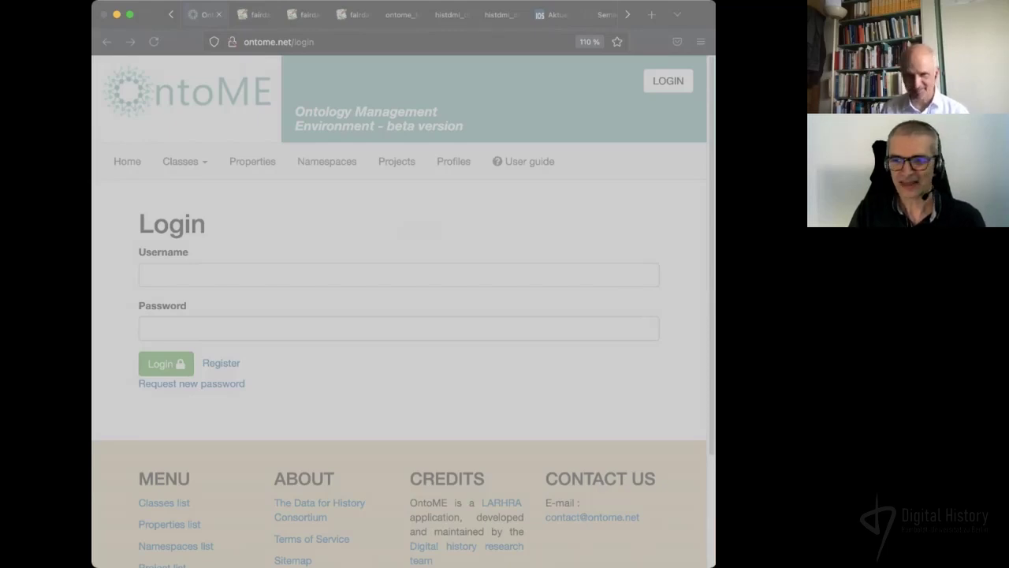
click(245, 208)
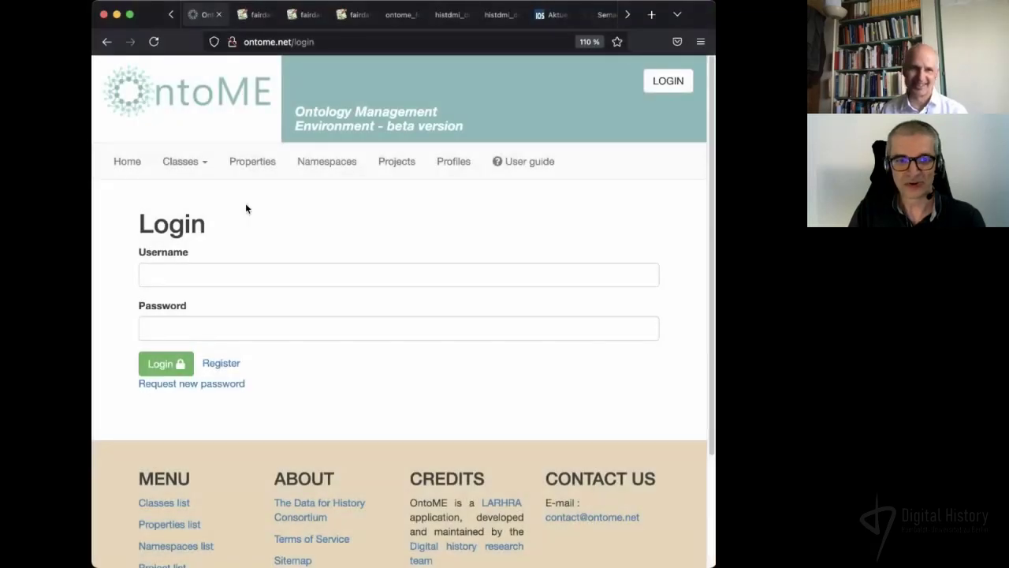
click(184, 270)
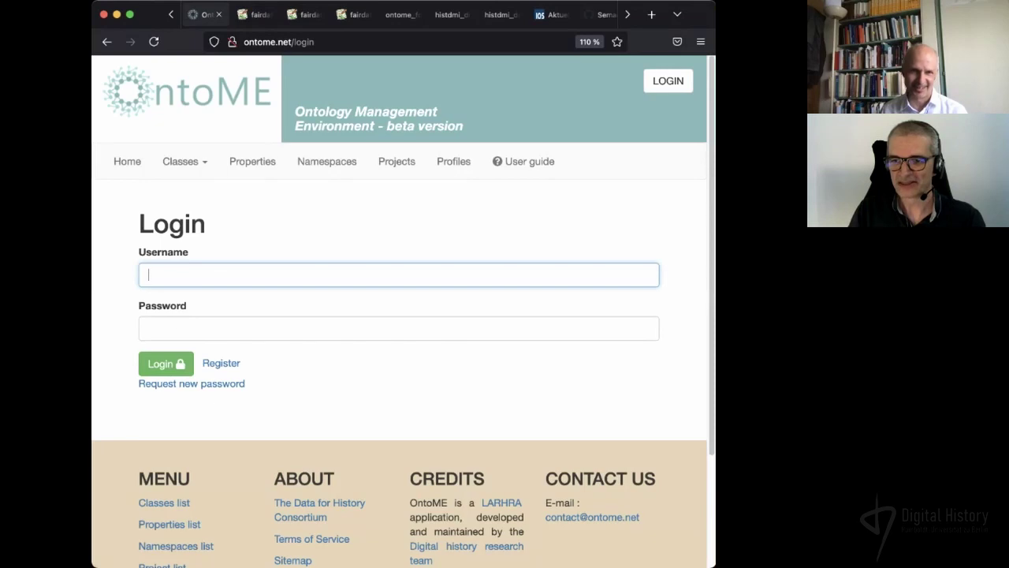
key(super+backslash)
click(167, 361)
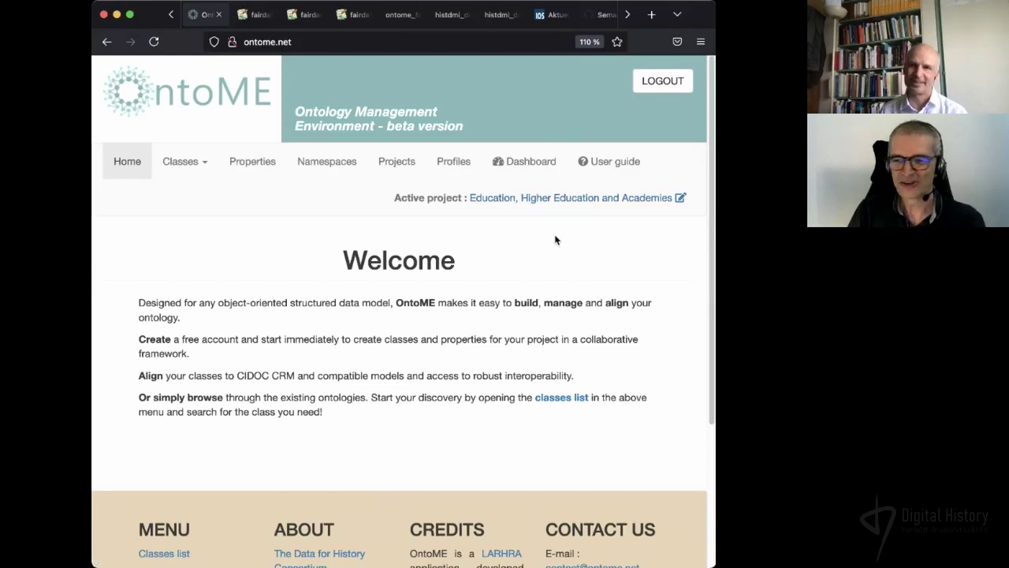
- Open the user guide wiki and its linked OntoME GitHub repository, and read the README section on giving feedback
click(612, 162)
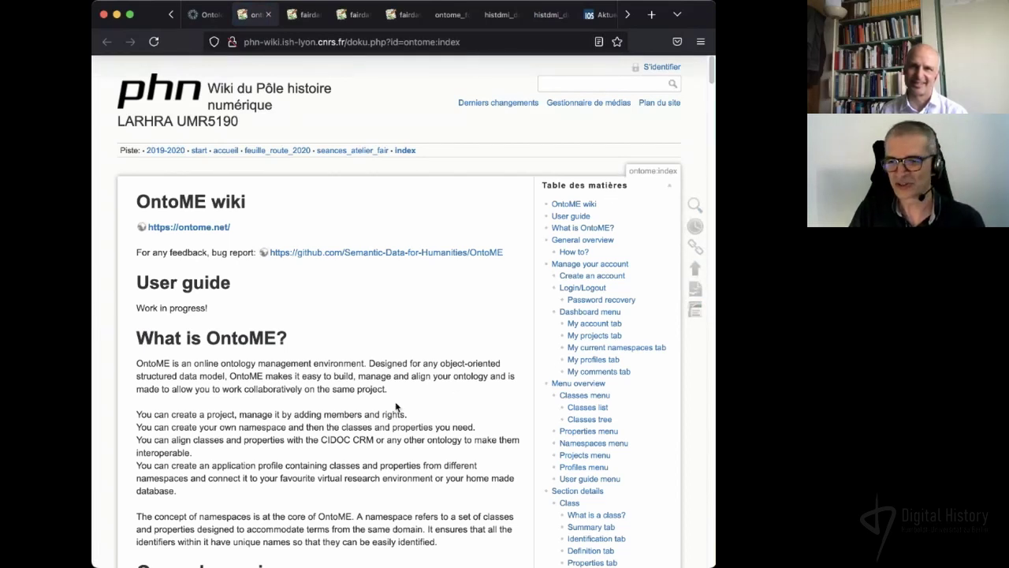
super+click(395, 253)
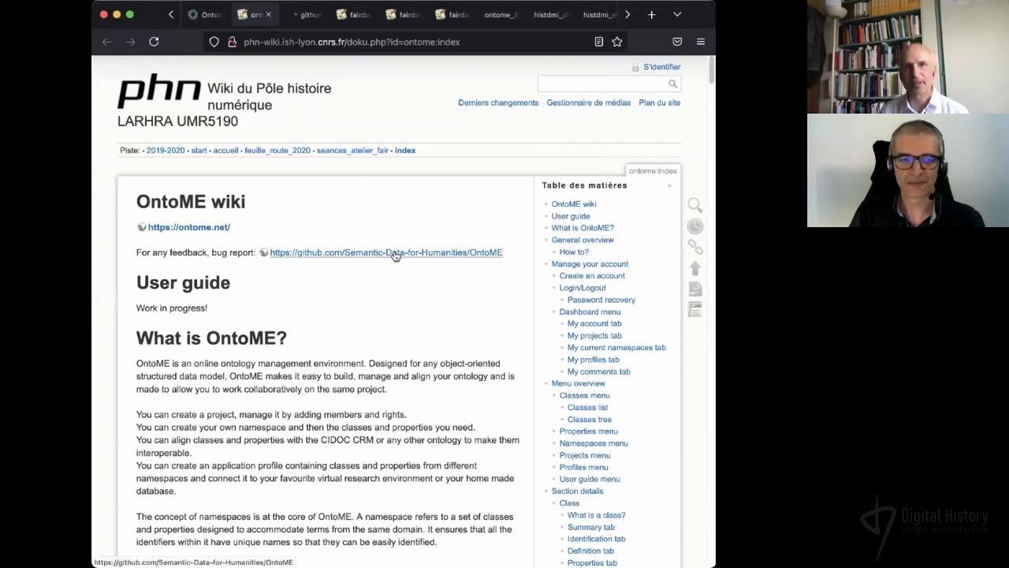
click(301, 16)
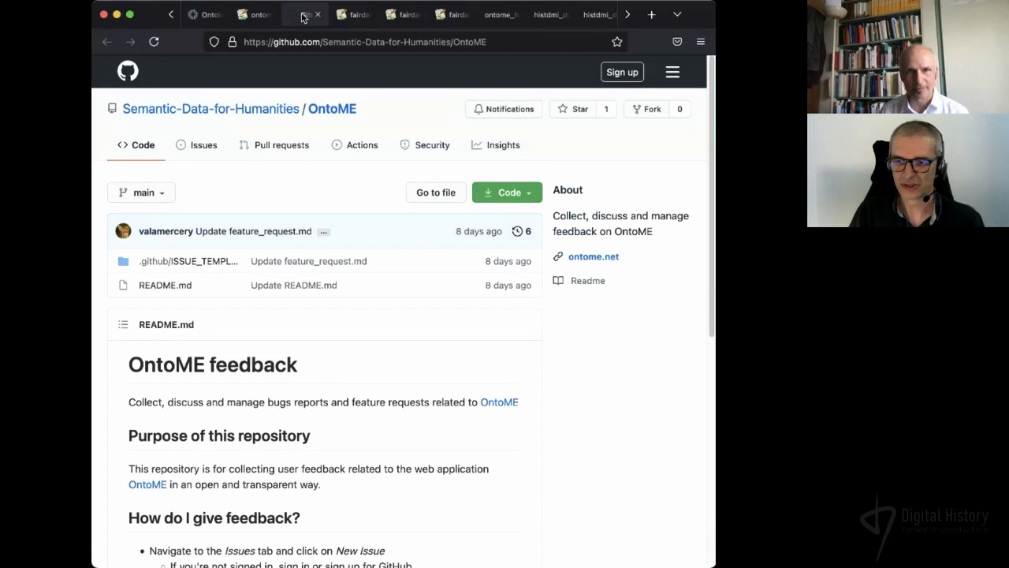
scroll(395, 368, down, 1)
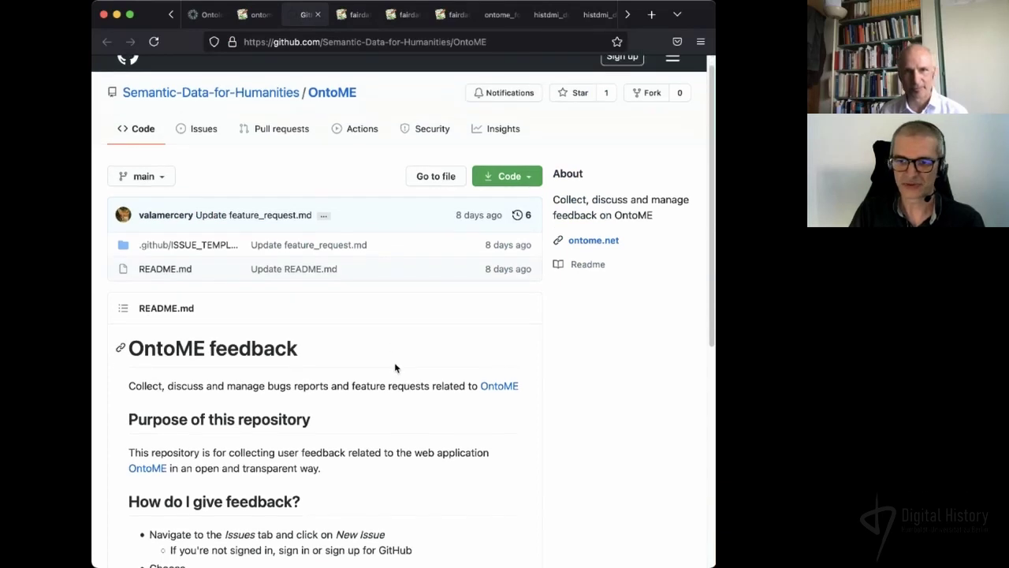
scroll(395, 368, up, 2)
scroll(395, 368, down, 3)
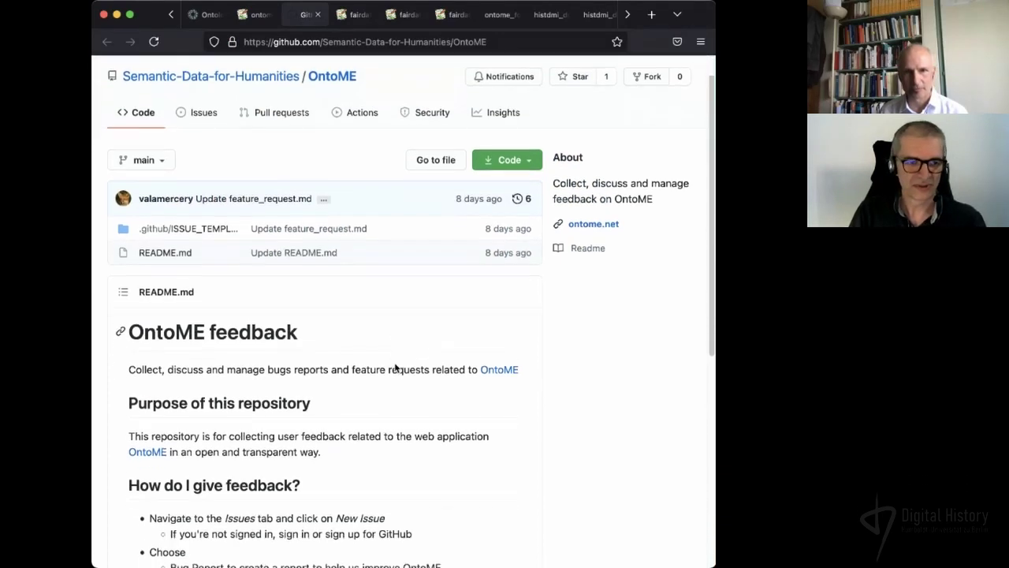
scroll(395, 367, down, 1)
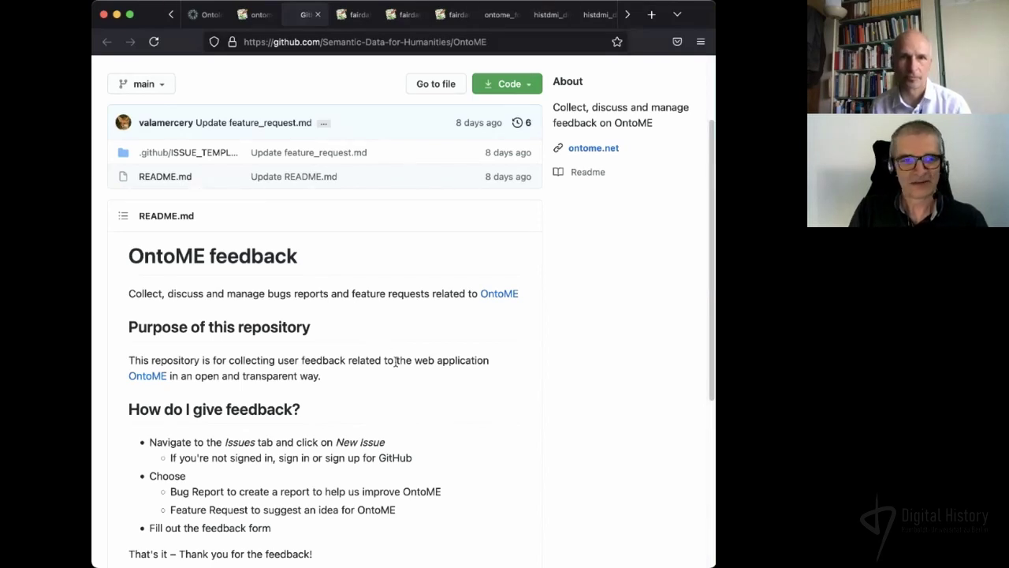
- Return to the OntoME site, open the classes tree and widen the browser window
click(204, 17)
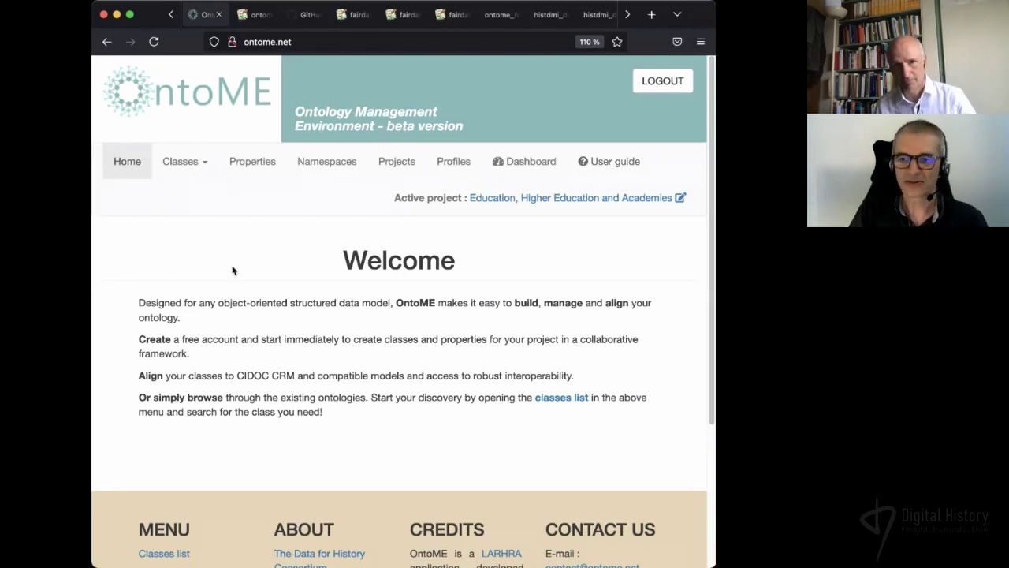
click(188, 168)
click(197, 217)
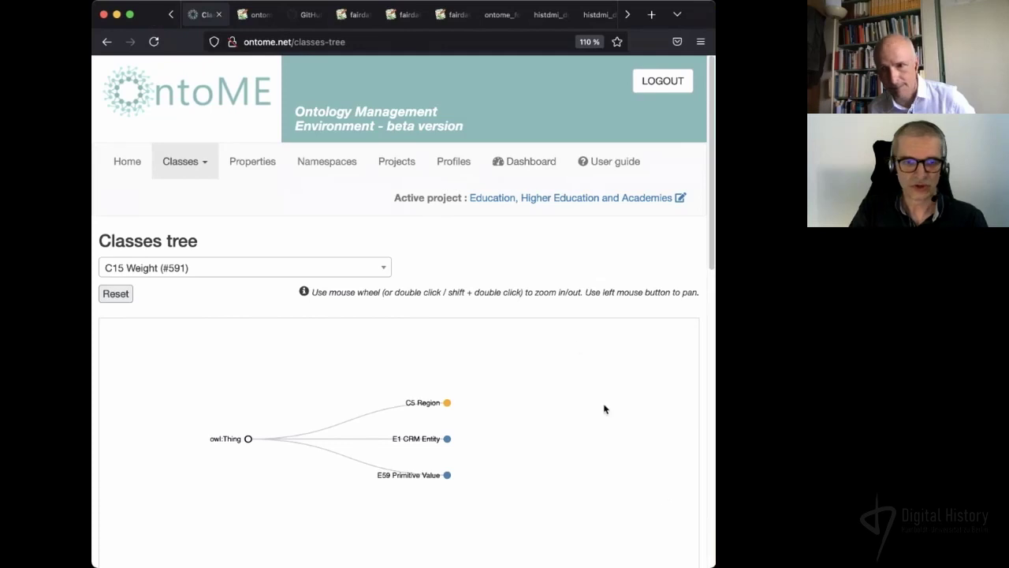
drag(709, 562, 740, 562)
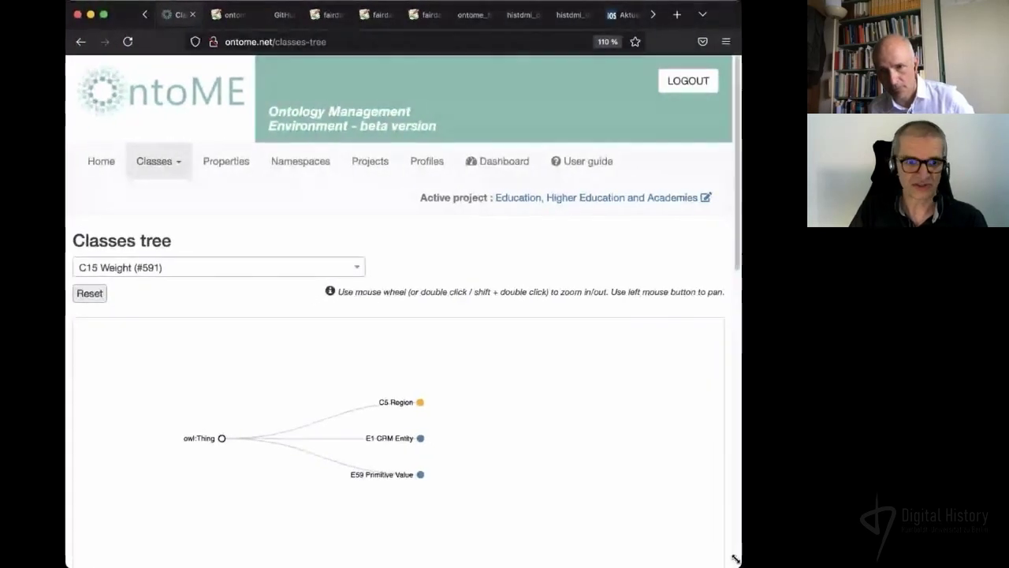
- Find E5 Event (#496) in the classes tree by searching for "e5" and open its class page
click(159, 268)
text(e5)
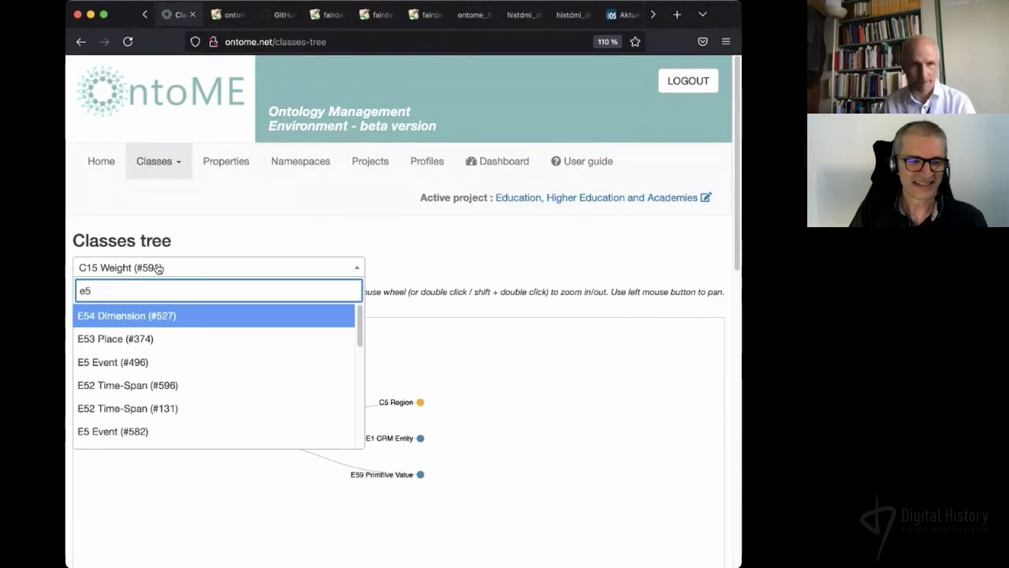
click(154, 360)
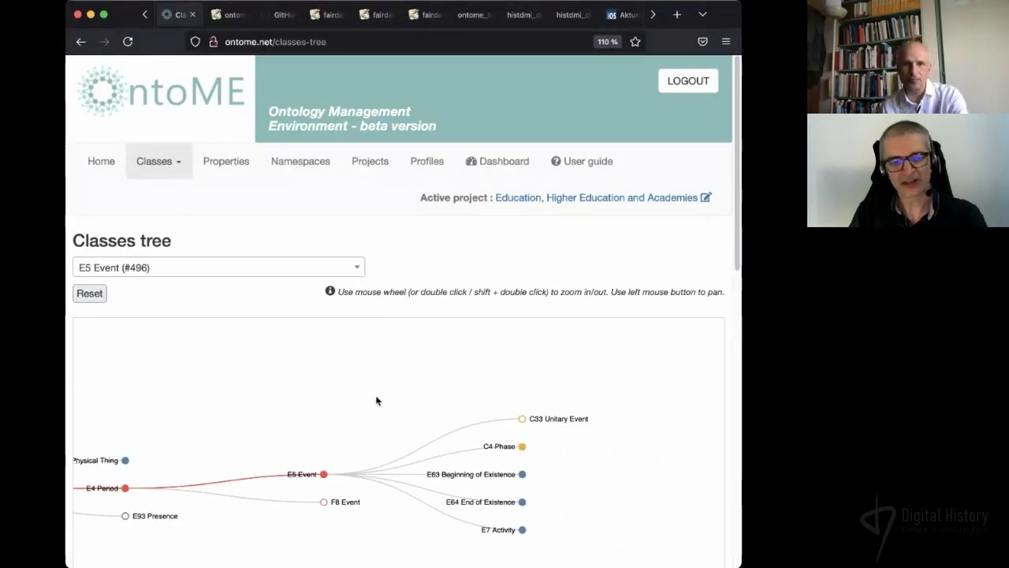
click(301, 476)
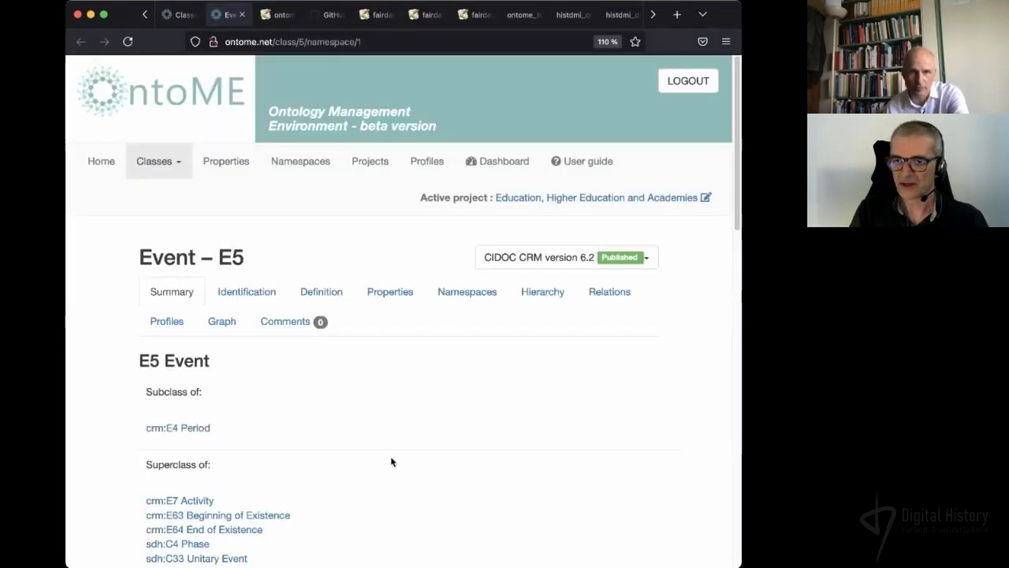
- Read through the E5 Event summary, covering its superclass and subclasses, scope note, examples, and outgoing and incoming properties
scroll(391, 461, down, 1)
scroll(391, 461, down, 1)
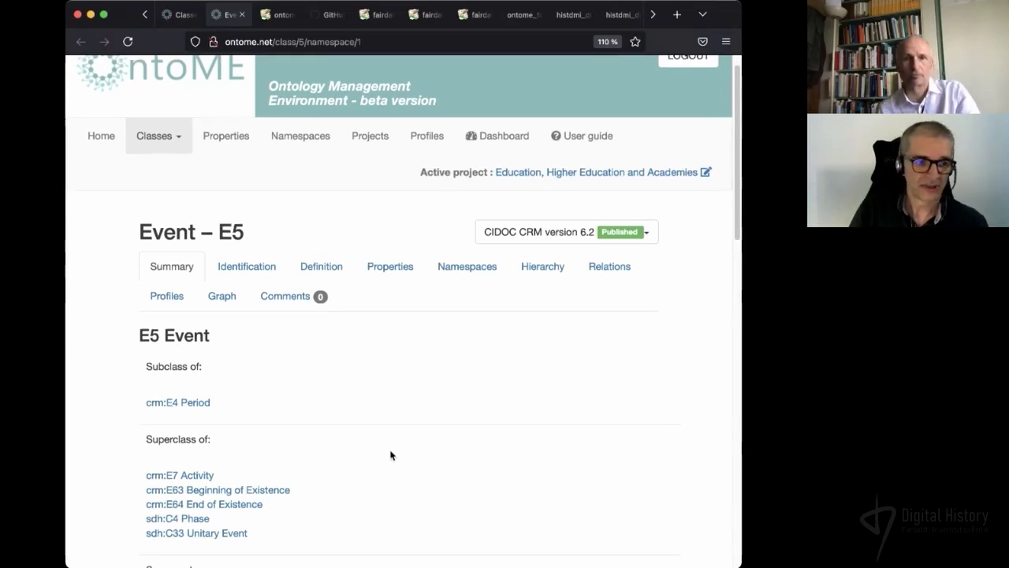
scroll(391, 456, down, 2)
scroll(394, 450, down, 1)
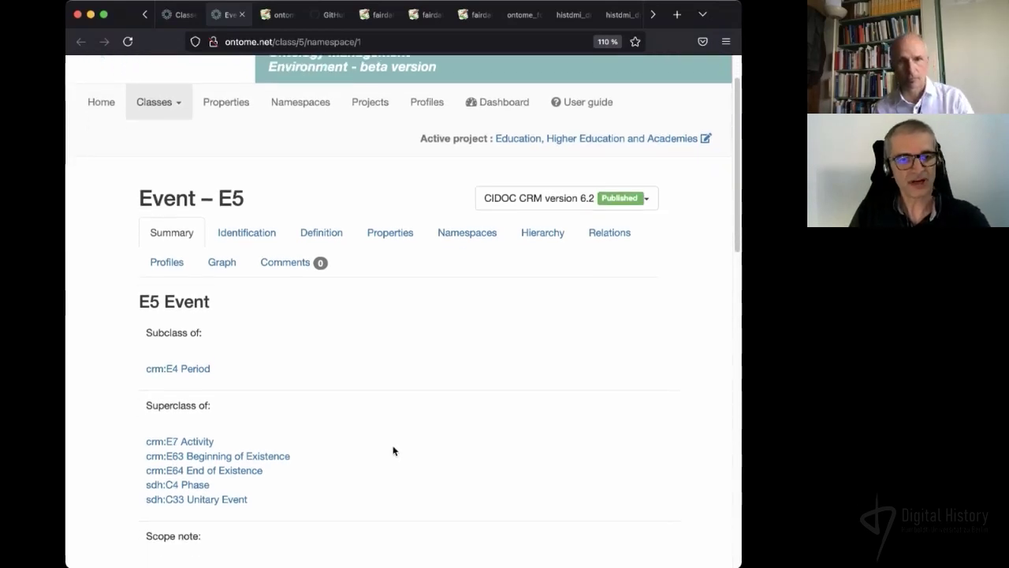
scroll(383, 399, down, 6)
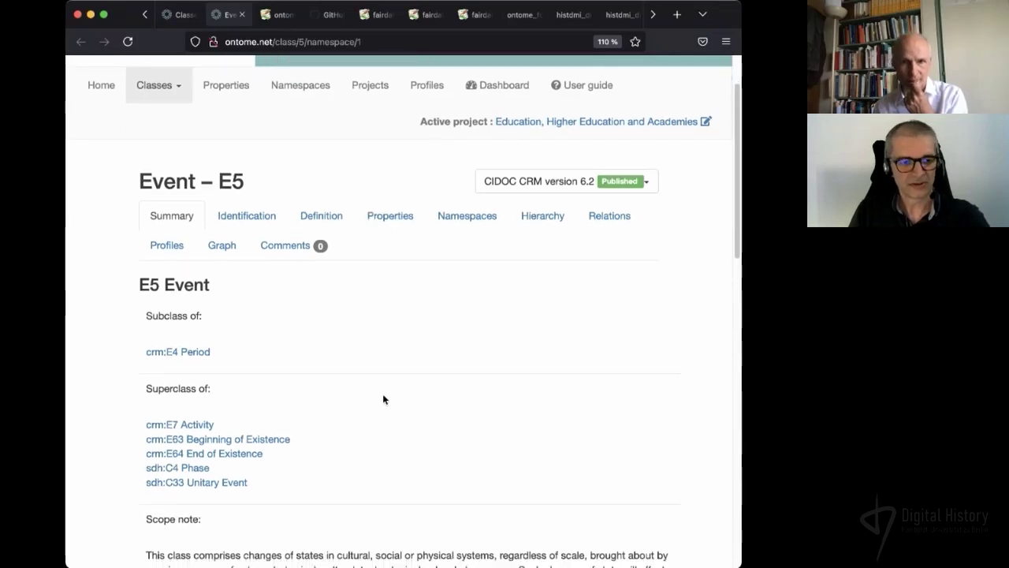
scroll(383, 399, down, 10)
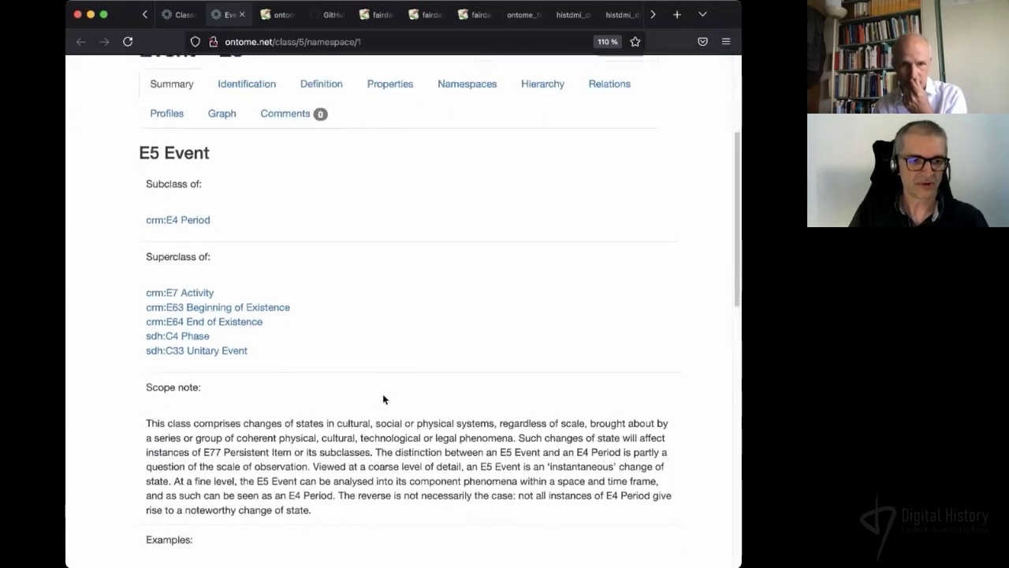
scroll(383, 399, down, 10)
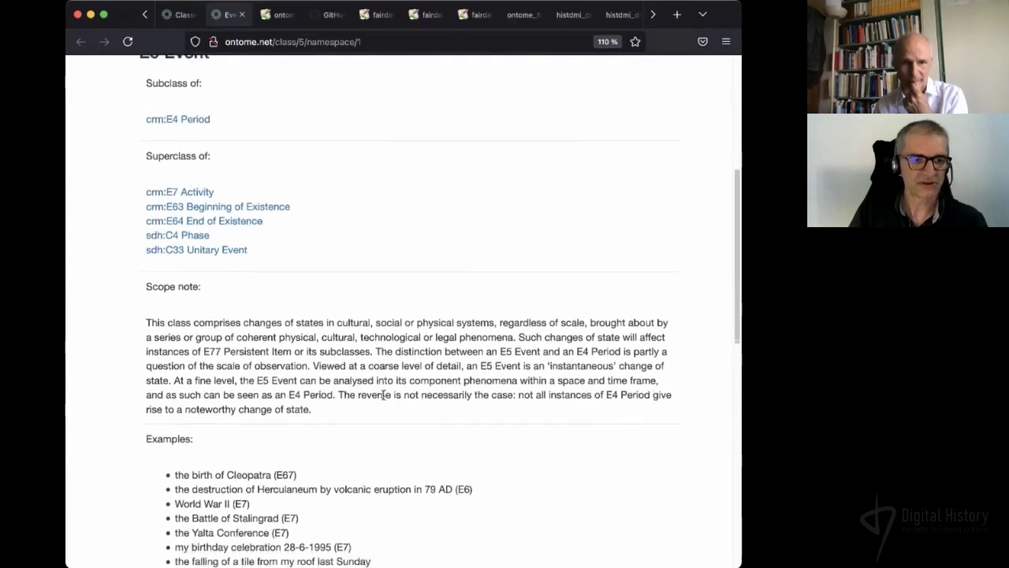
scroll(384, 399, down, 14)
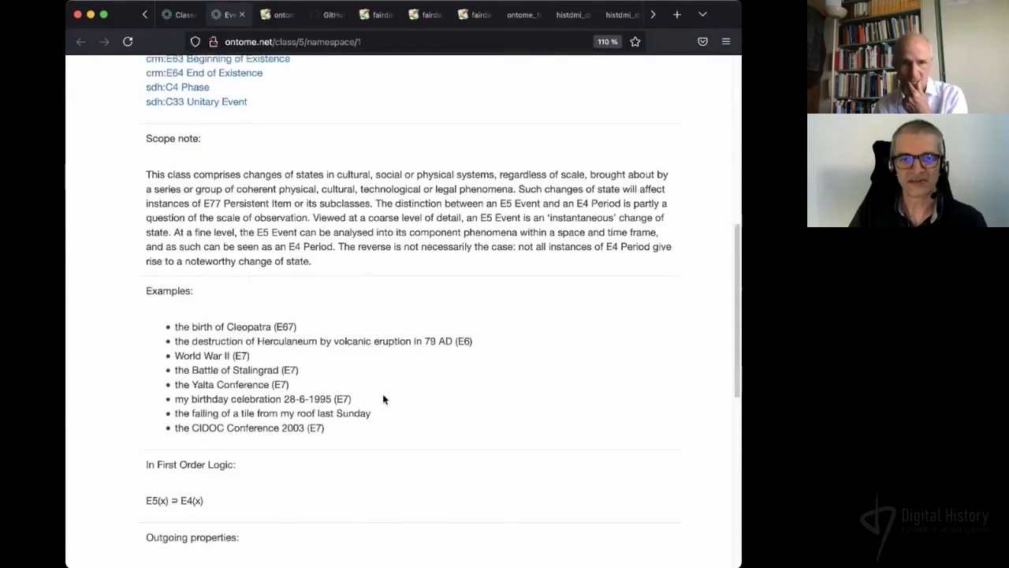
scroll(383, 399, down, 13)
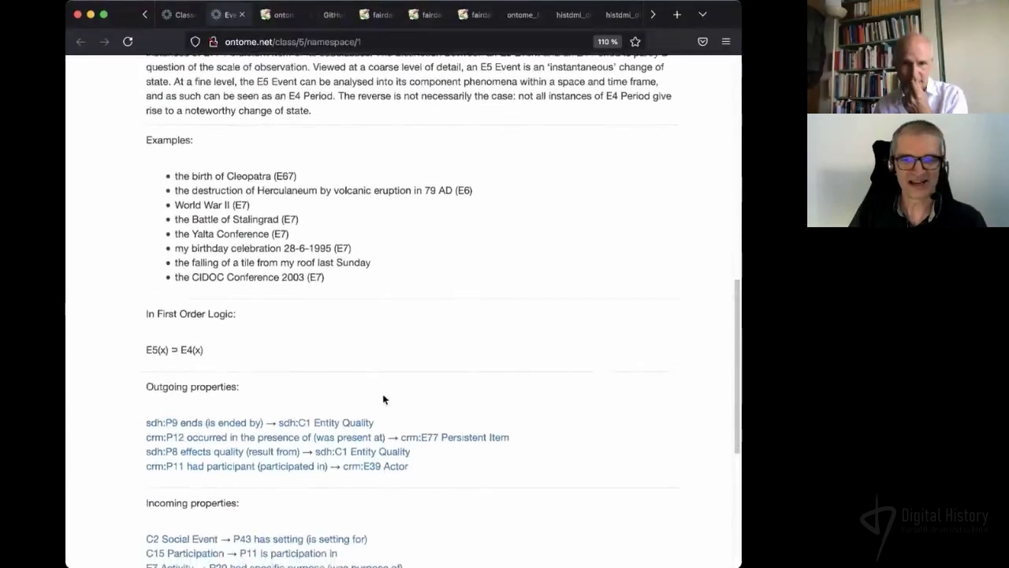
scroll(384, 397, down, 4)
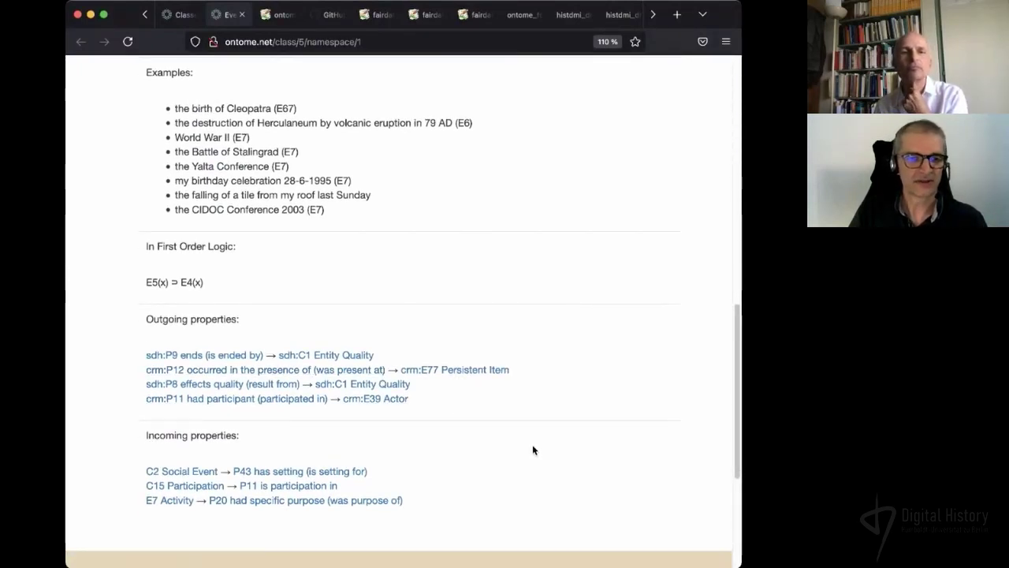
scroll(533, 449, up, 10)
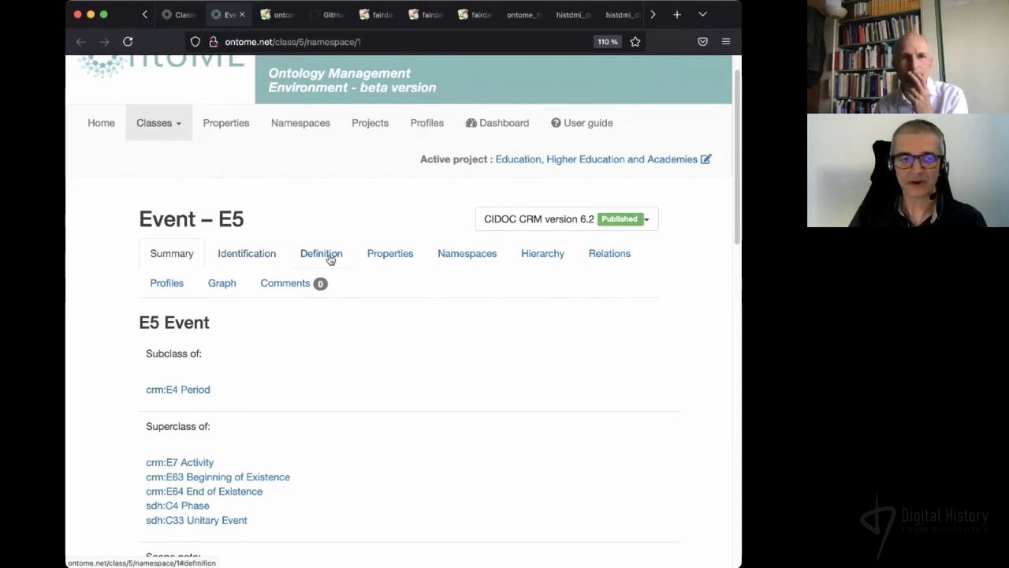
- Open the properties of E5 Event and examine its own outgoing properties and those inherited from ancestors
click(394, 257)
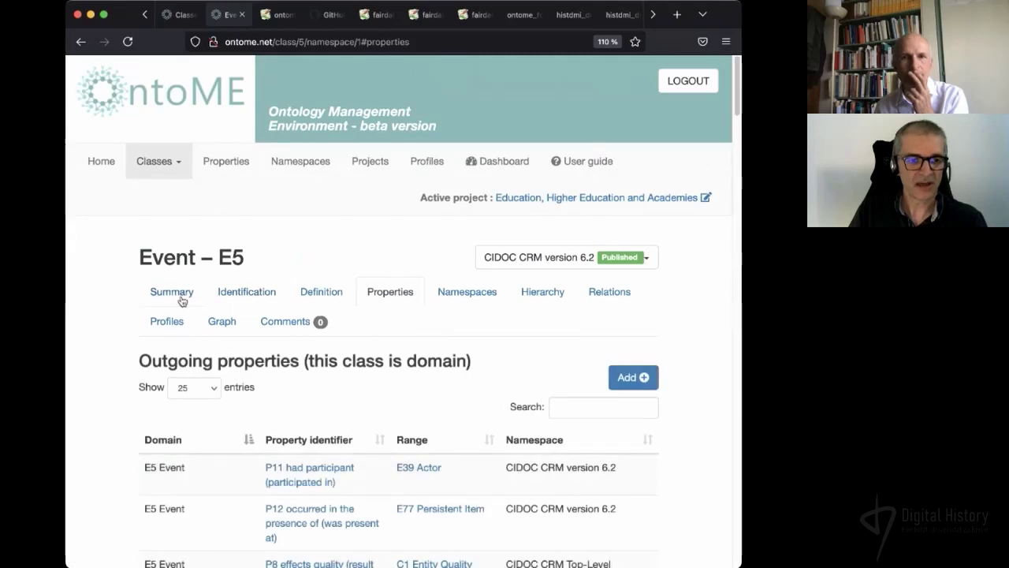
scroll(124, 337, down, 2)
scroll(123, 337, down, 4)
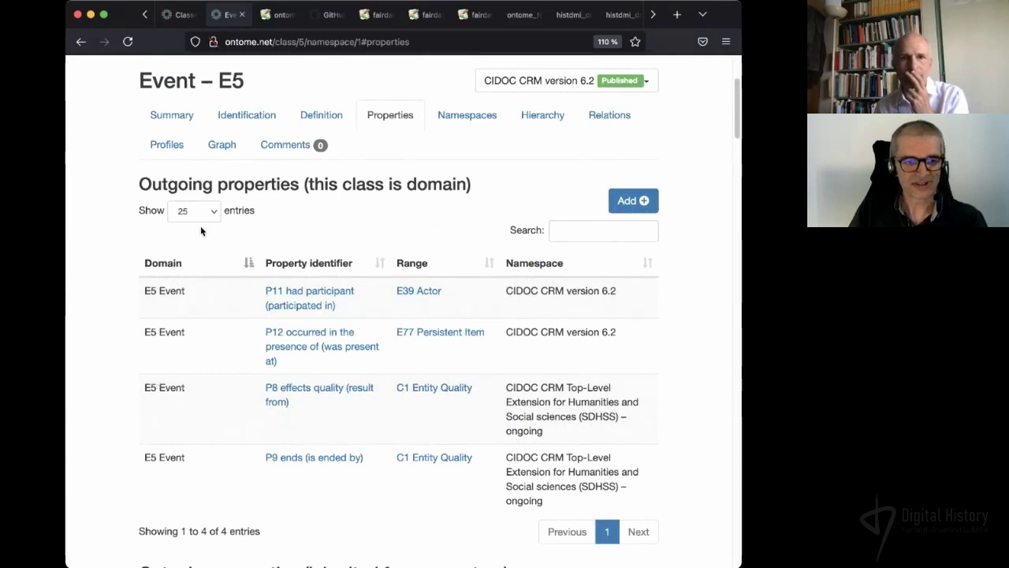
scroll(116, 293, down, 5)
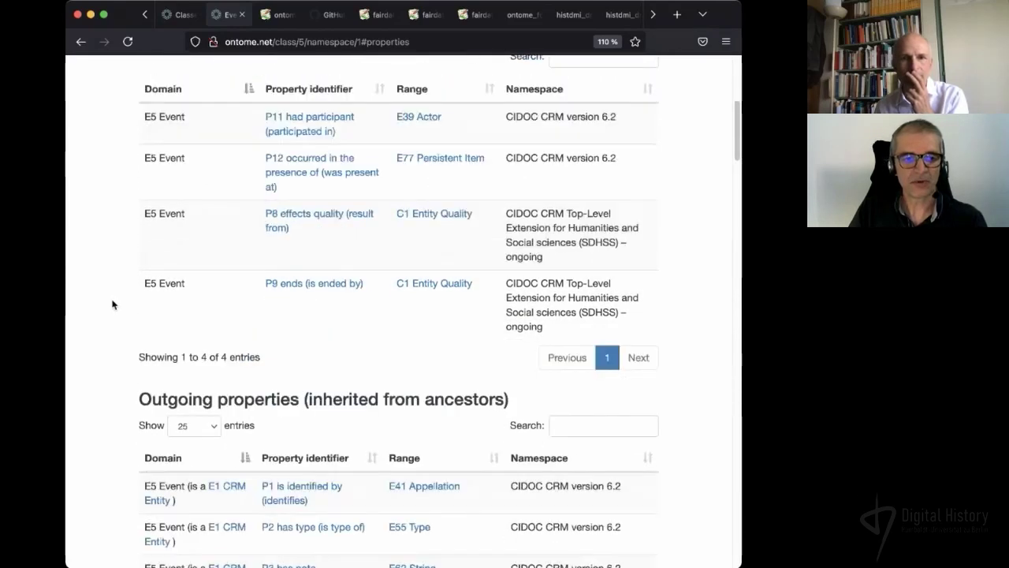
scroll(126, 298, down, 6)
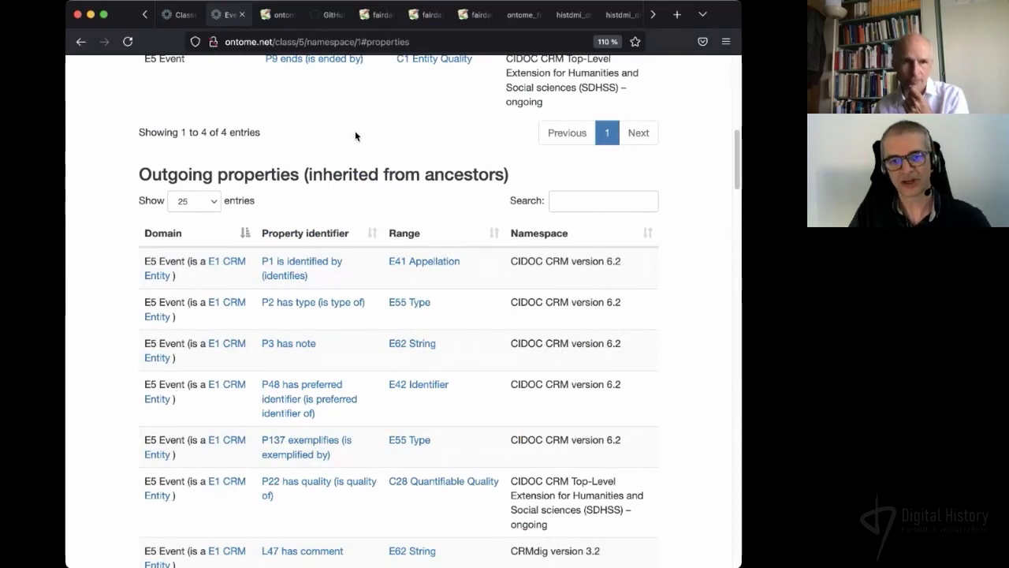
scroll(113, 337, up, 1)
scroll(112, 338, up, 15)
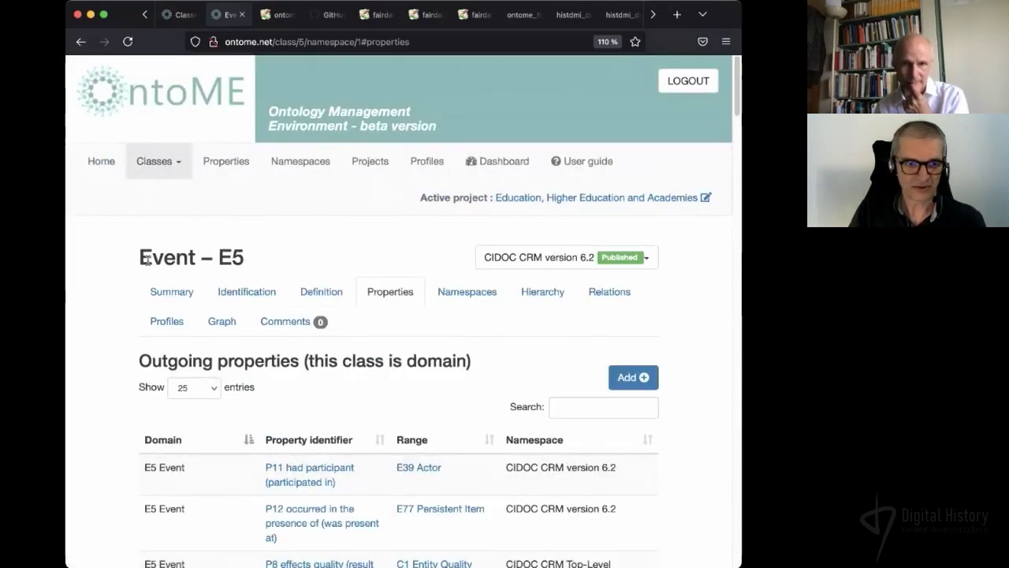
- Open the hierarchy of the E5 Event class and review its parent and ancestor classes
drag(131, 263, 268, 255)
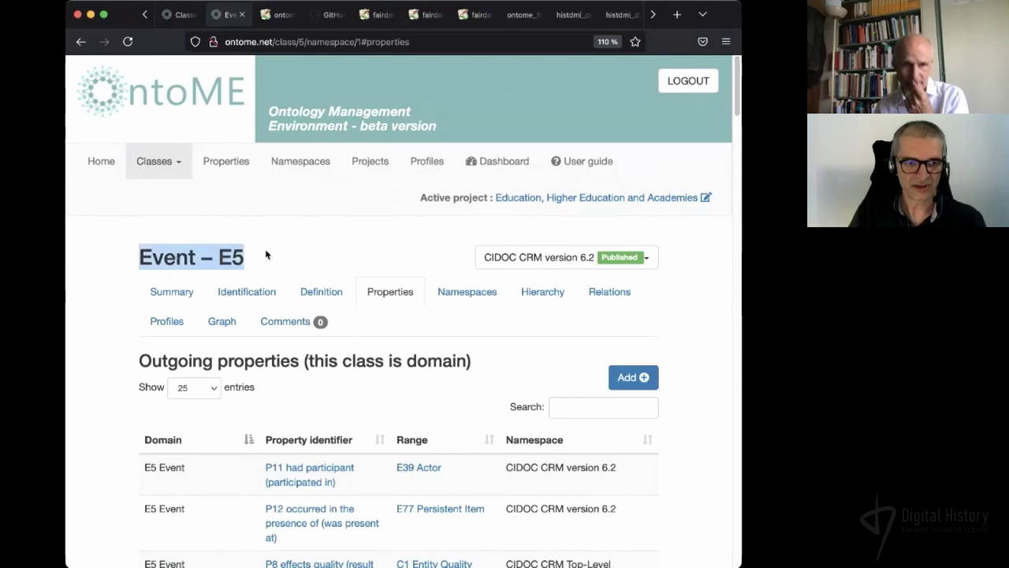
click(119, 391)
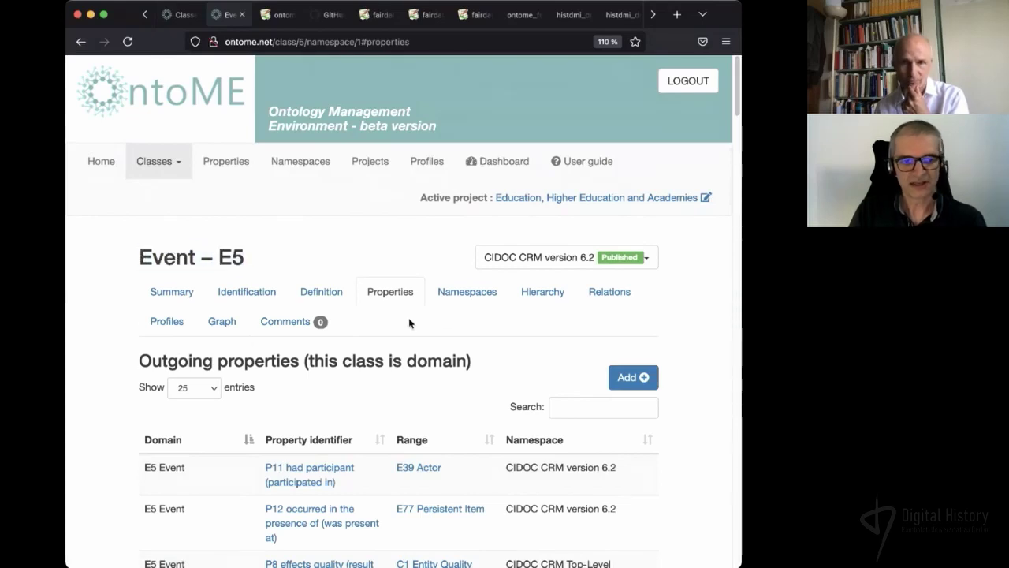
click(527, 294)
scroll(100, 408, down, 2)
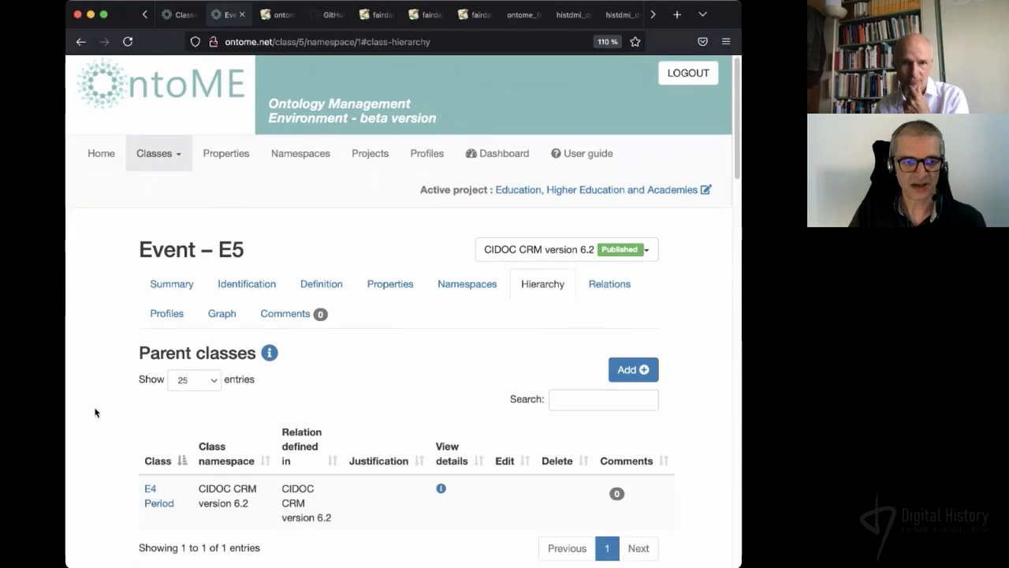
scroll(100, 407, down, 2)
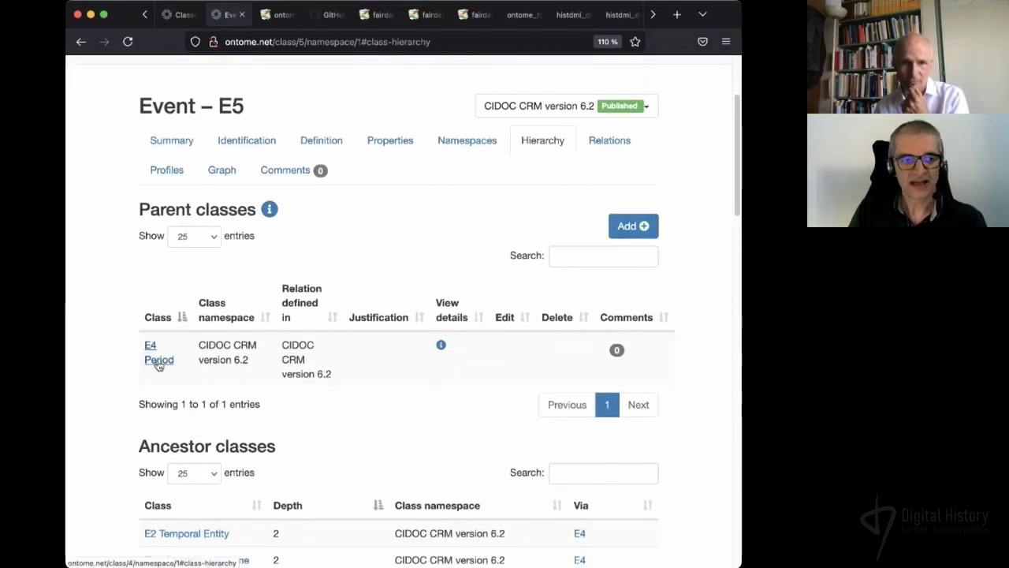
scroll(118, 386, down, 2)
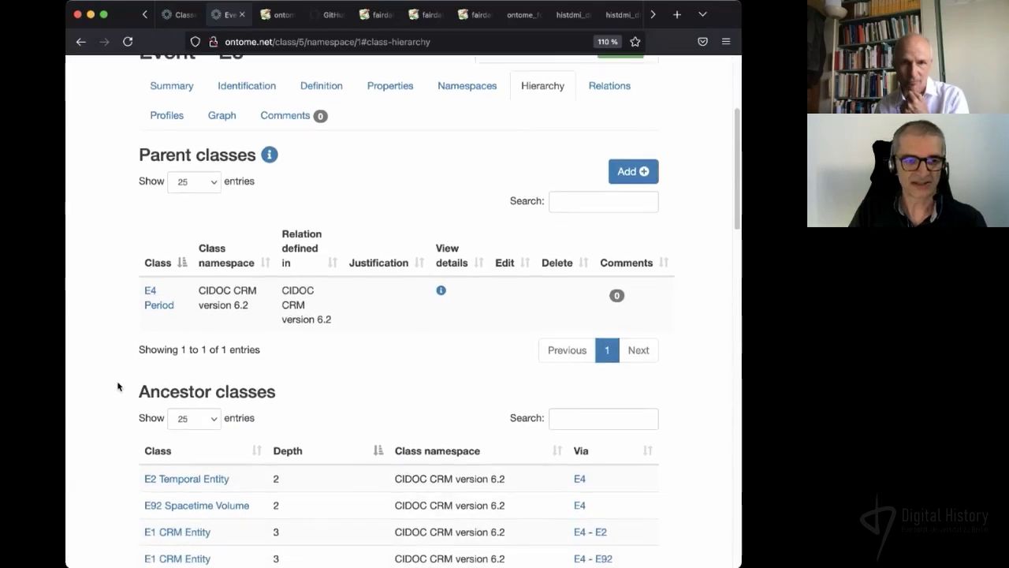
scroll(117, 386, down, 3)
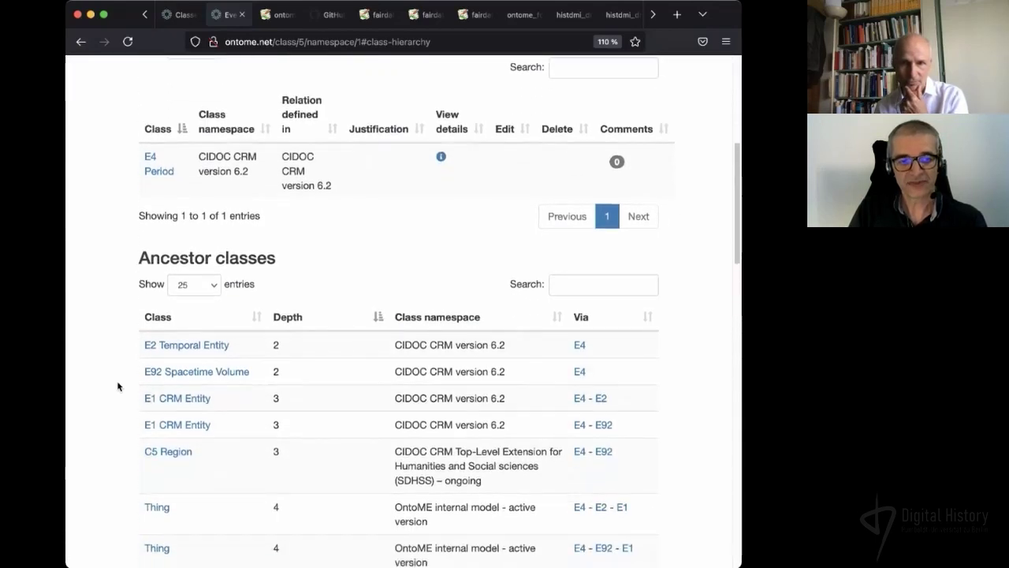
scroll(117, 386, down, 2)
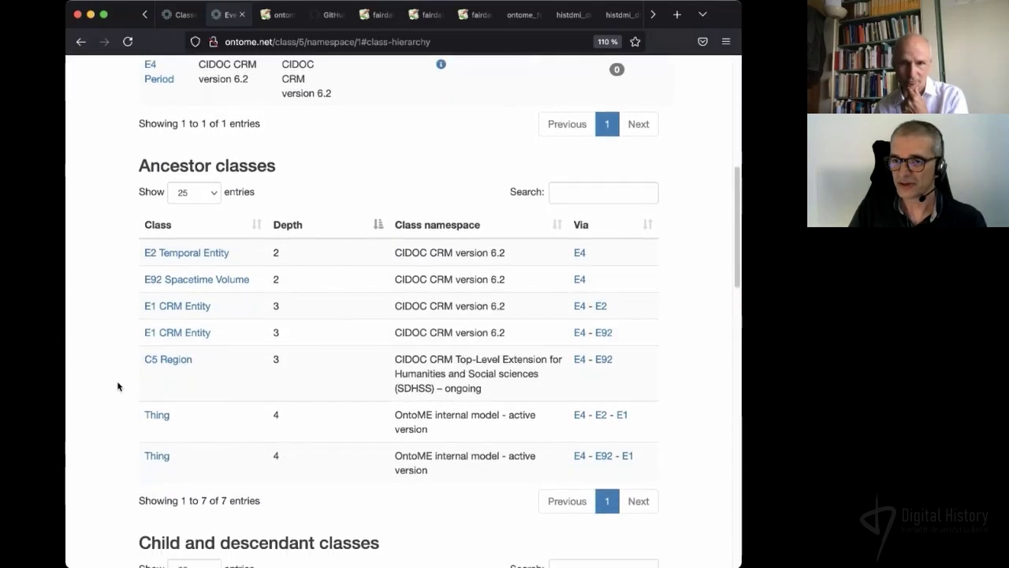
scroll(117, 385, down, 1)
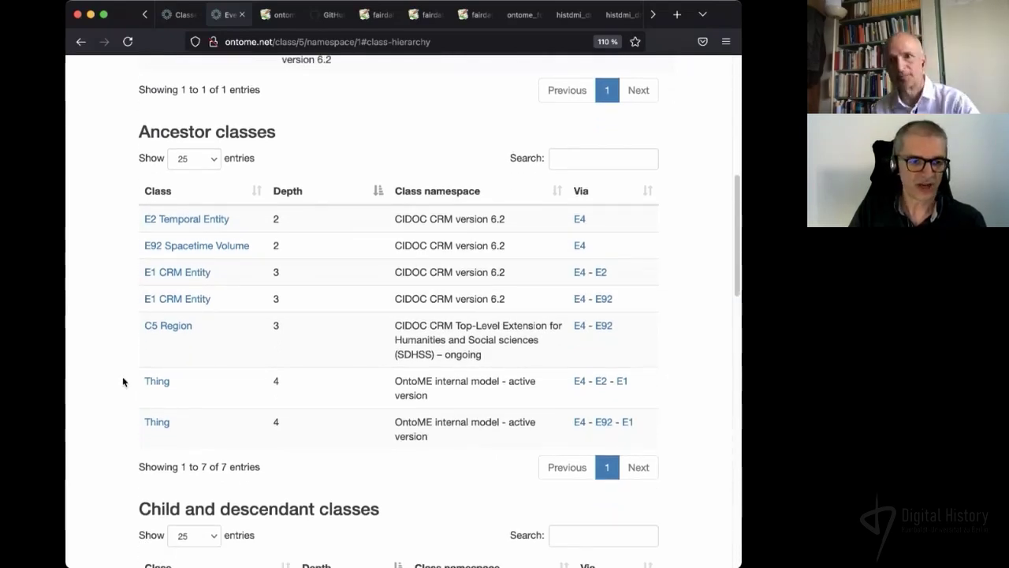
- Examine the child and descendant classes of E5 Event, with their depth, namespace and intermediate classes
scroll(124, 380, down, 6)
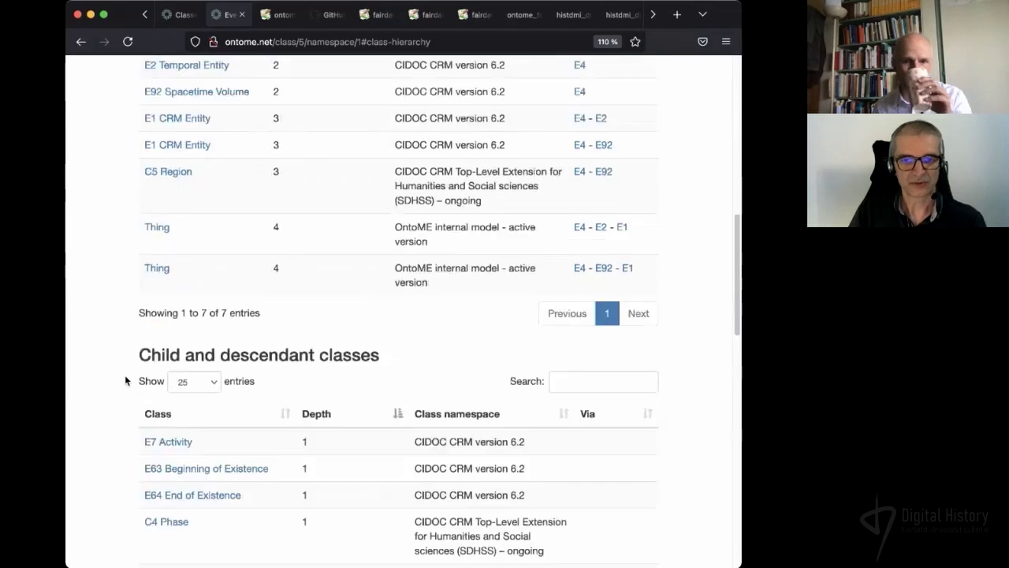
scroll(125, 380, down, 3)
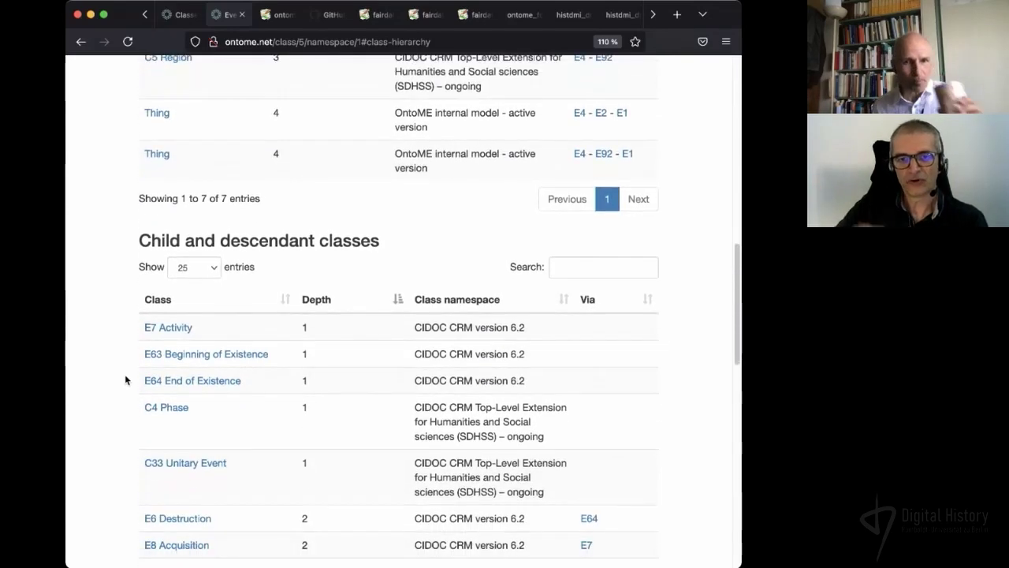
scroll(125, 380, down, 3)
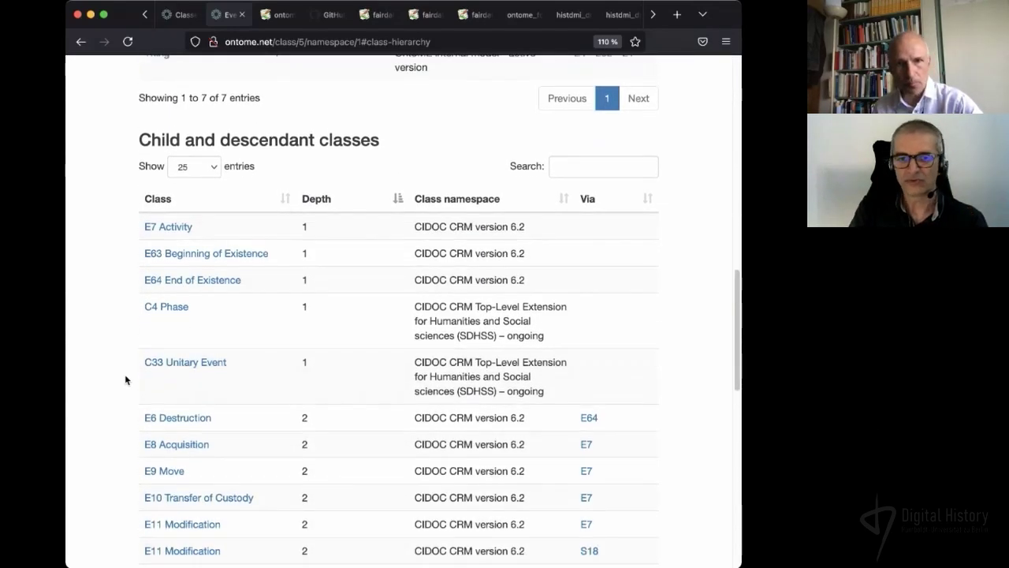
scroll(131, 379, down, 3)
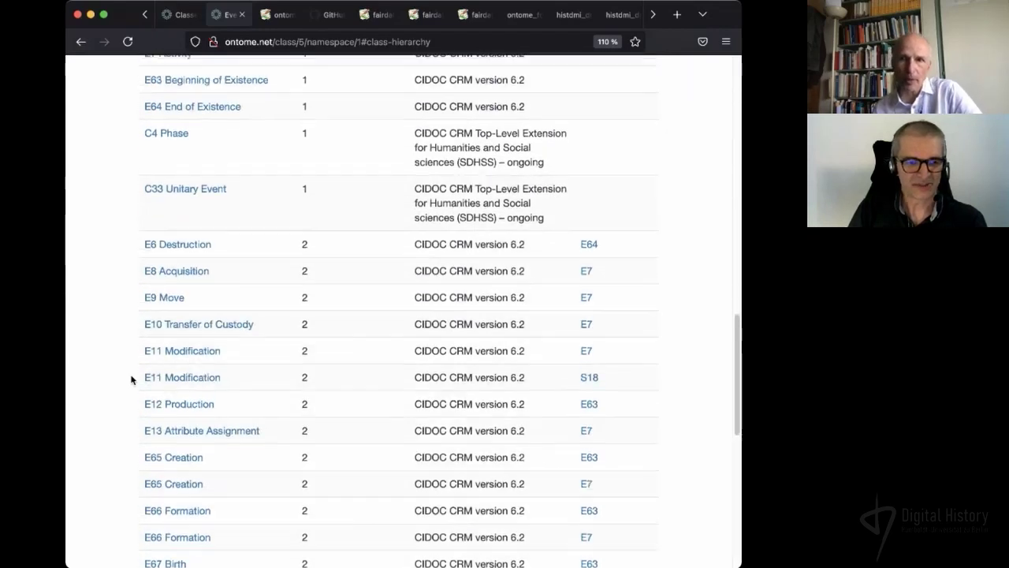
scroll(132, 379, up, 7)
scroll(132, 379, down, 8)
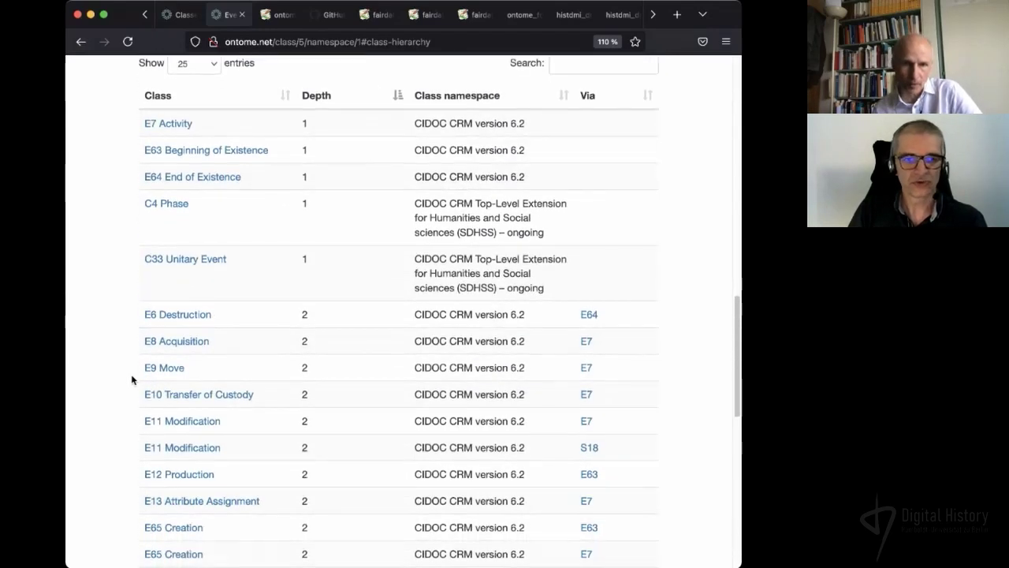
scroll(132, 379, up, 10)
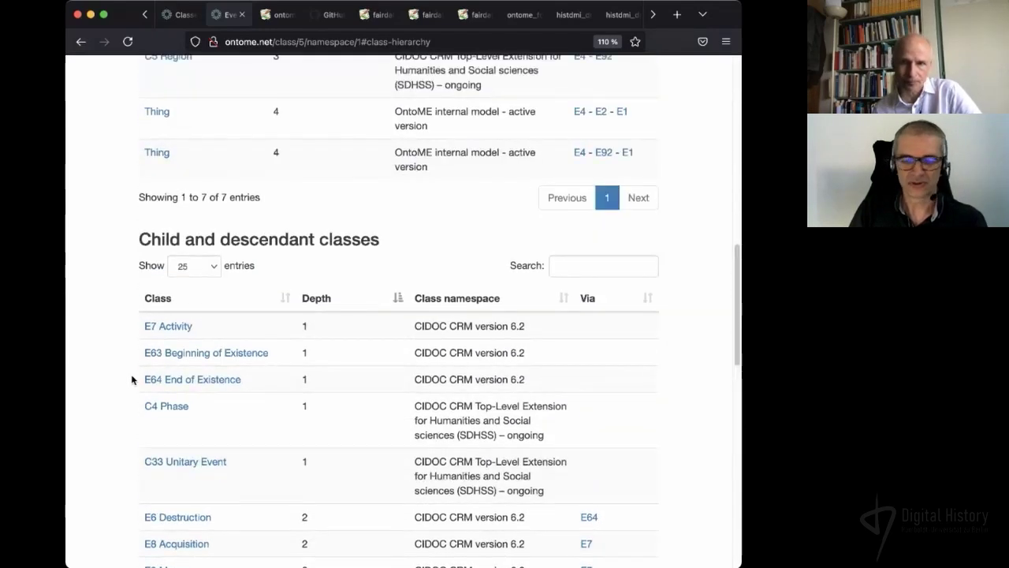
- Filter the child and descendant classes of E5 Event by "birth", then clear the filter
click(573, 316)
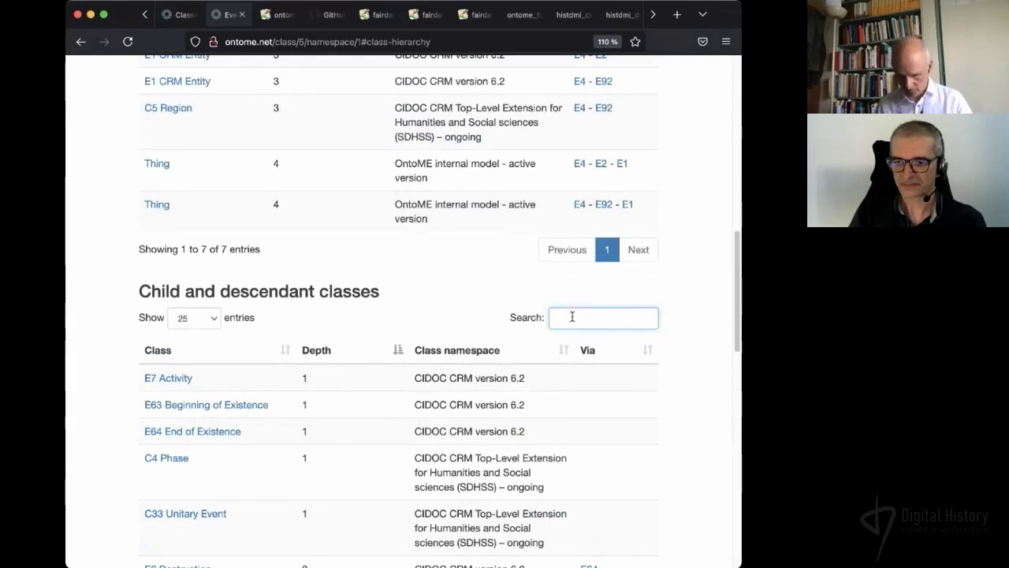
text(birt)
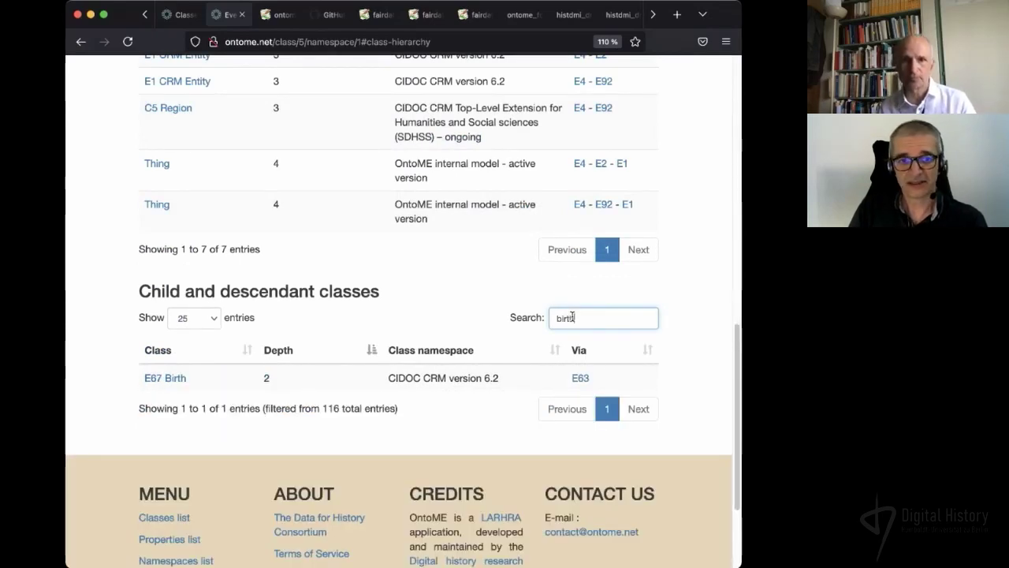
text(h)
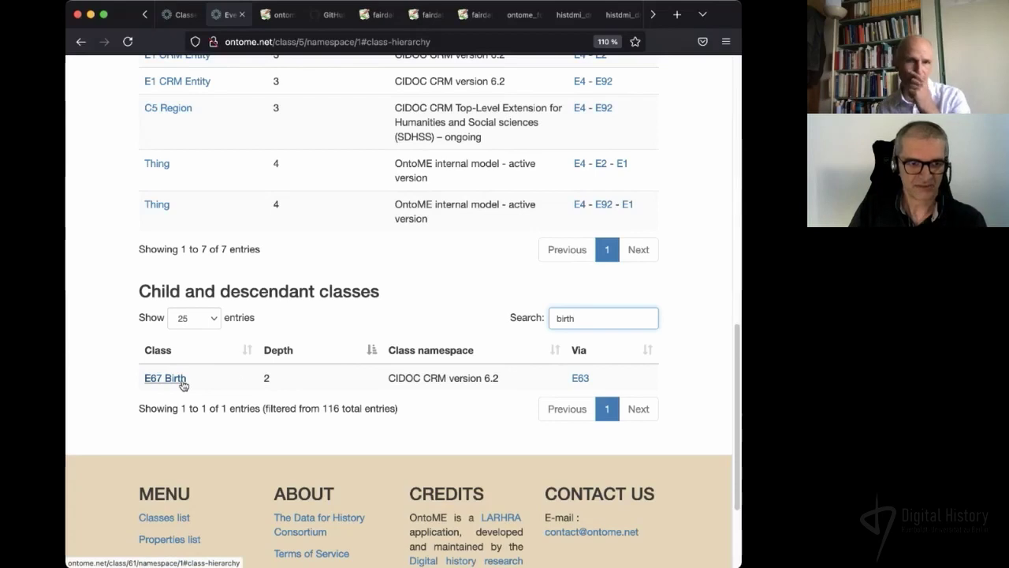
double_click(565, 317)
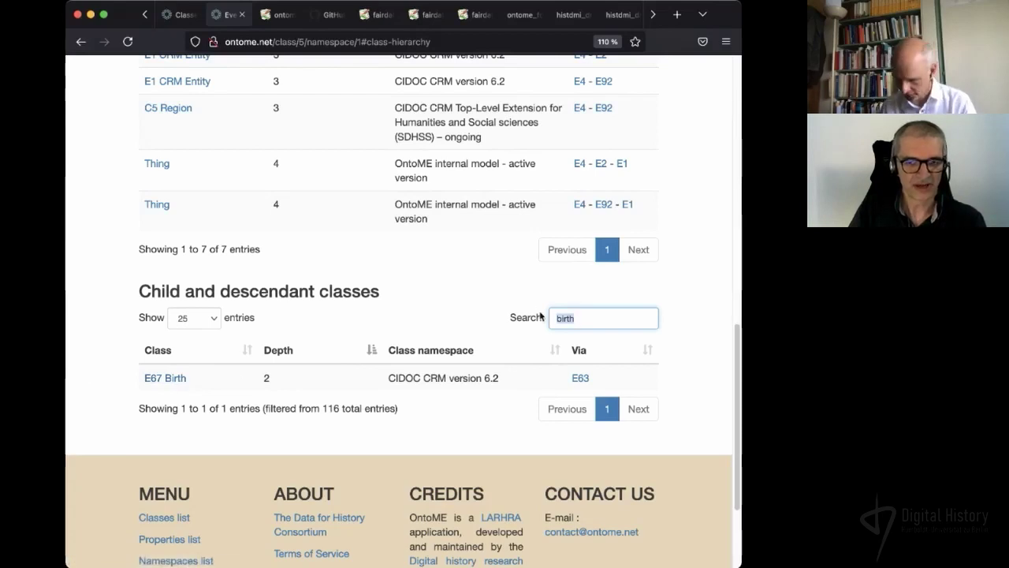
key(BackSpace)
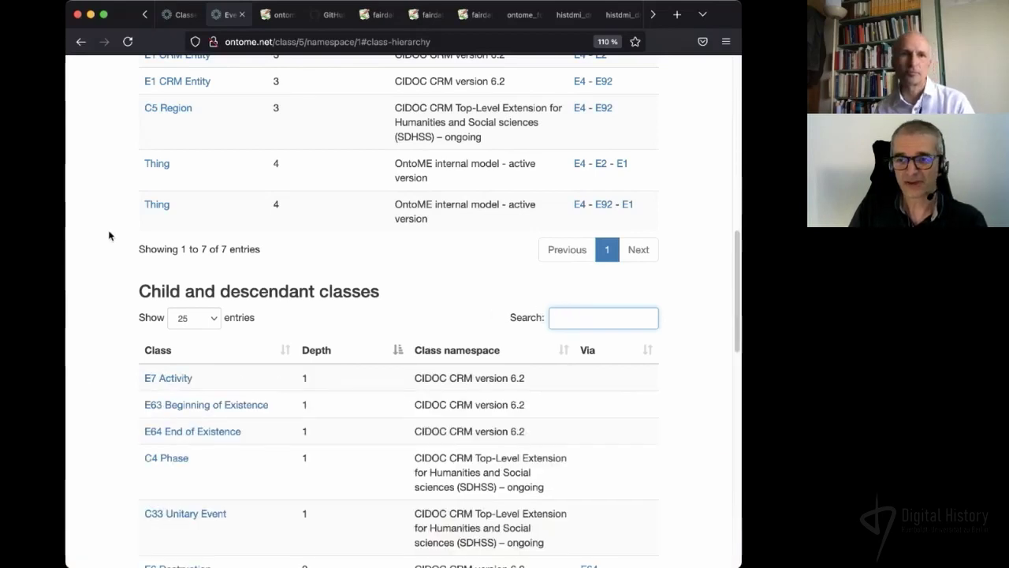
- Open the list of all OntoME projects and browse through its first page of entries
scroll(108, 235, up, 5)
scroll(109, 235, up, 4)
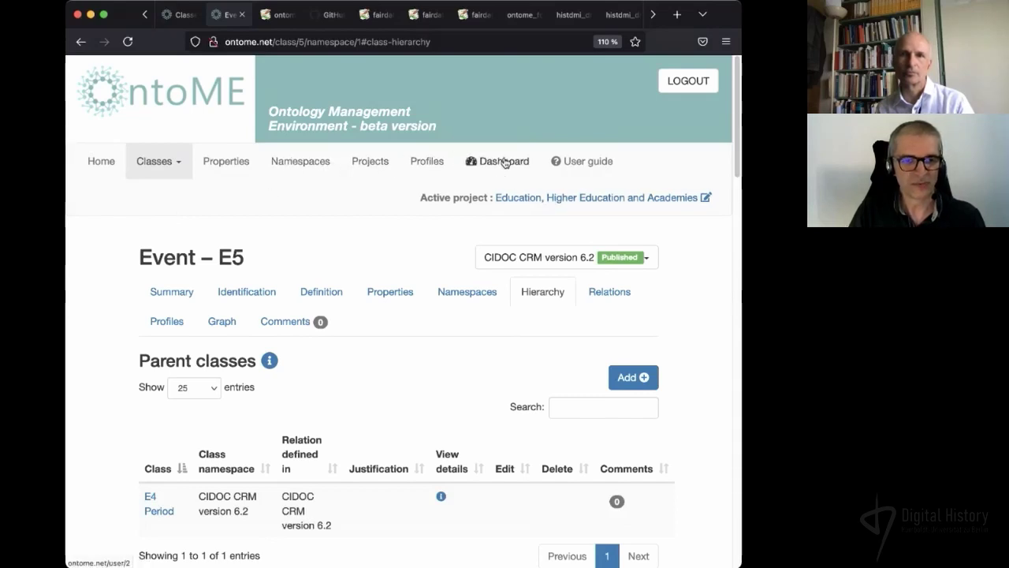
click(373, 161)
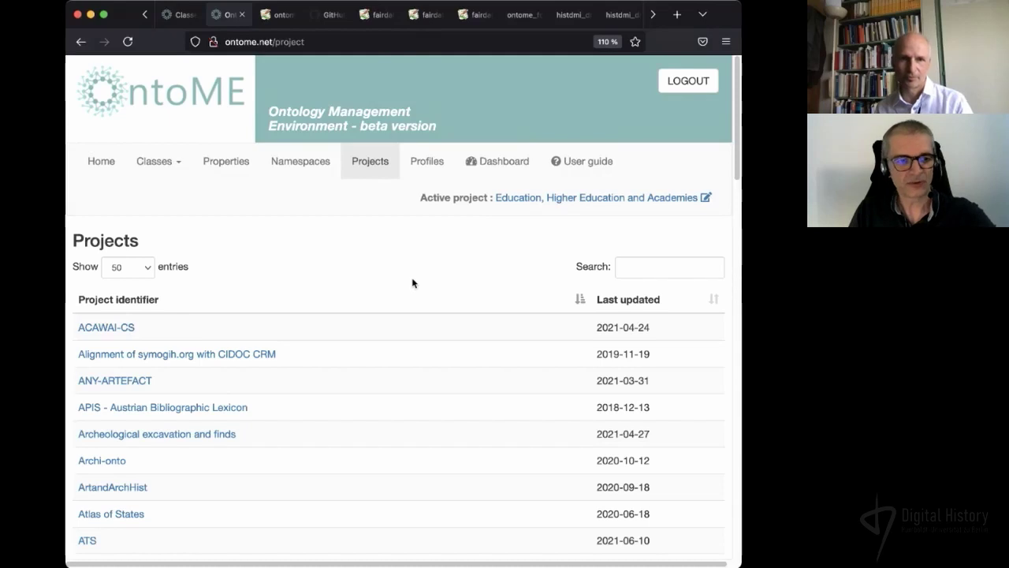
scroll(412, 283, down, 3)
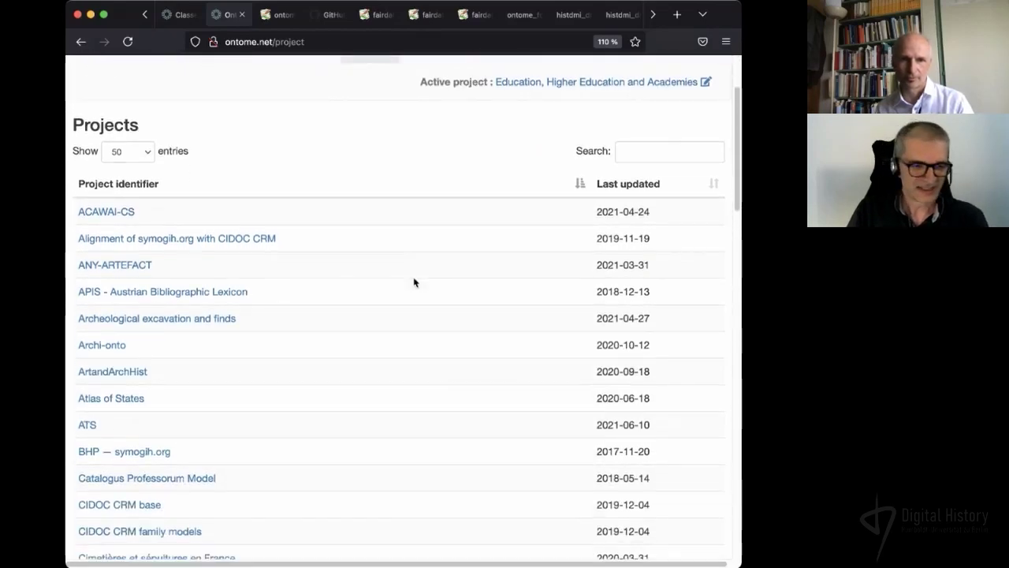
scroll(414, 282, down, 6)
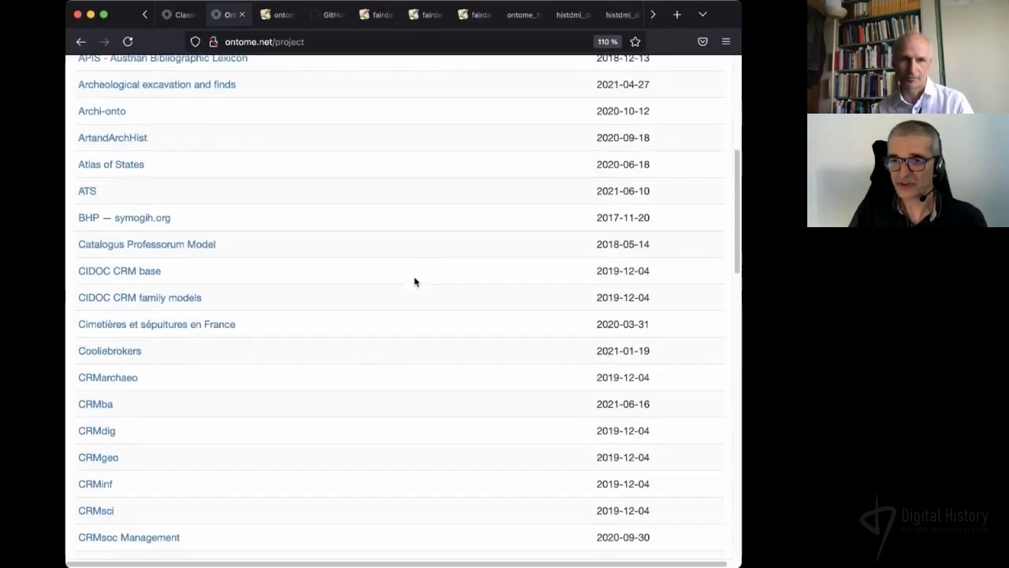
scroll(414, 281, down, 5)
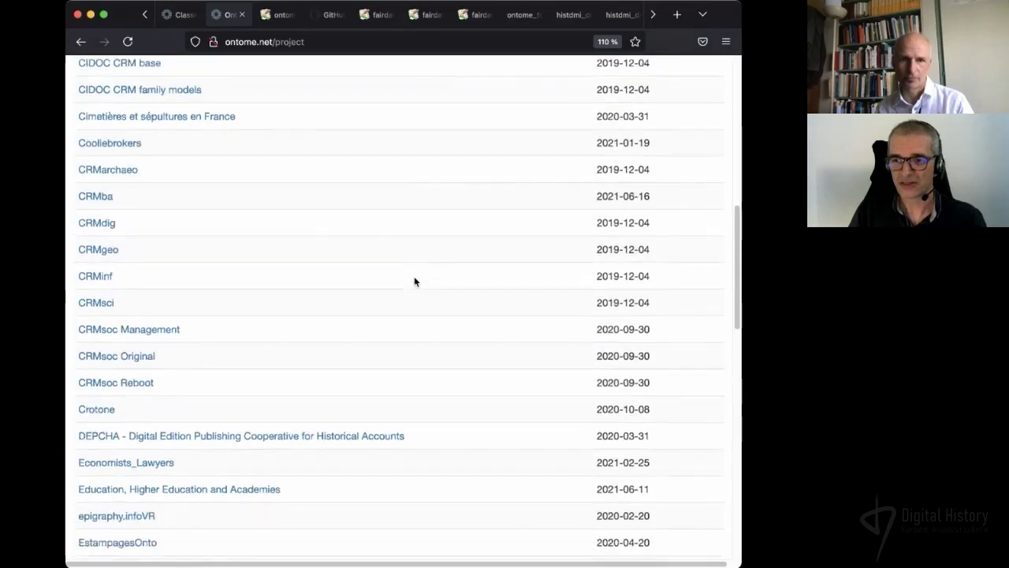
scroll(413, 281, down, 5)
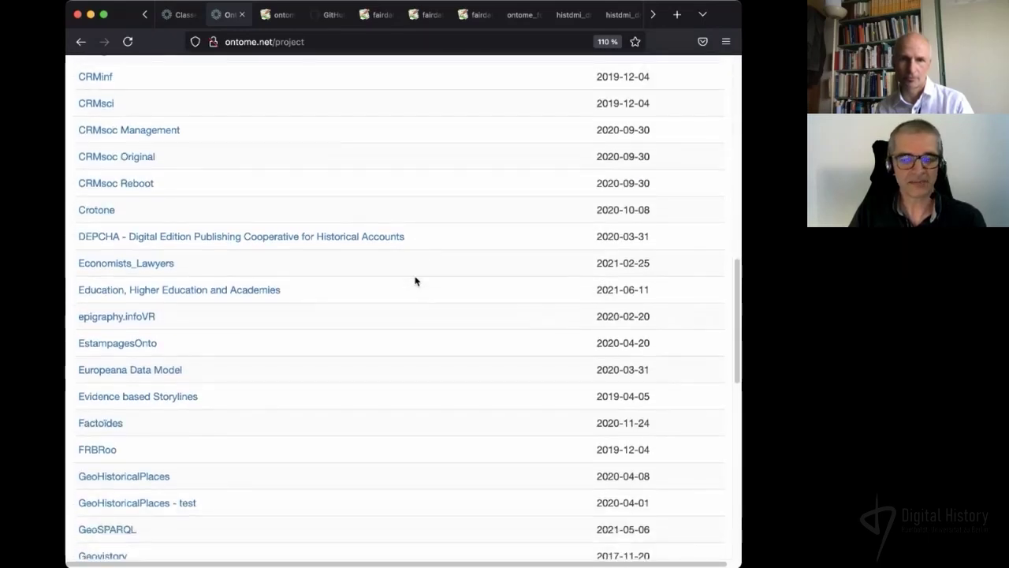
scroll(415, 281, down, 5)
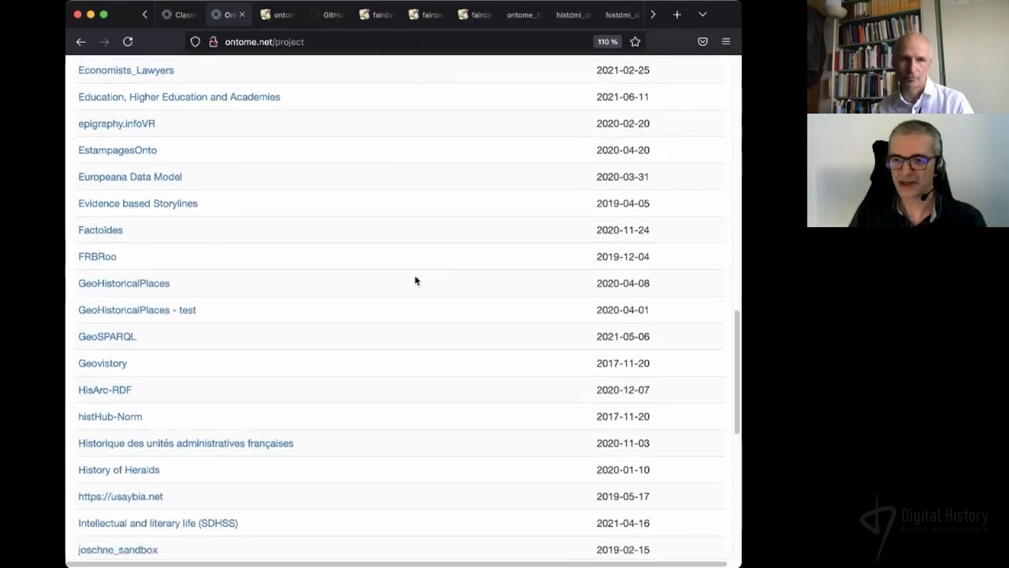
scroll(415, 281, down, 5)
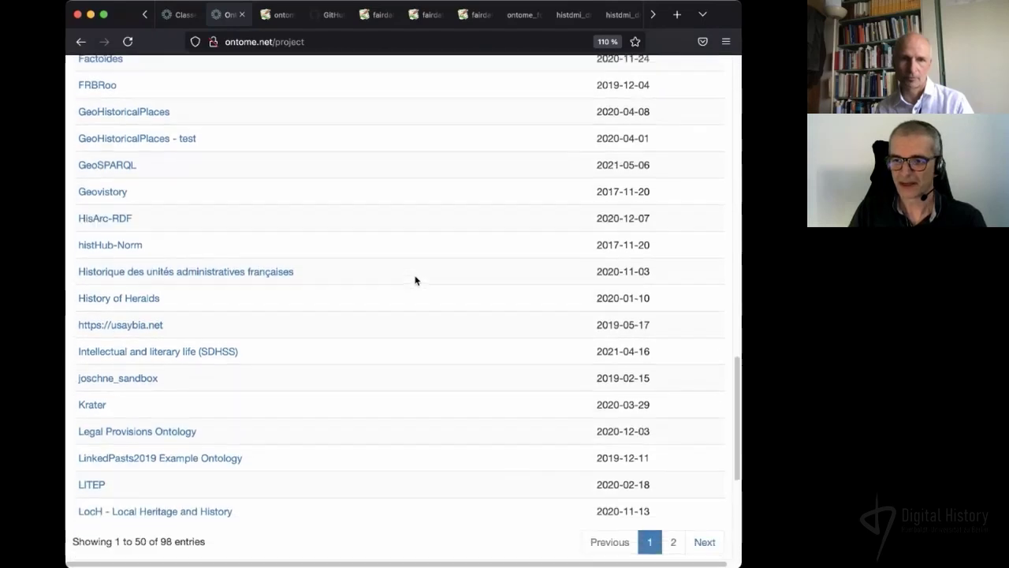
scroll(415, 281, down, 2)
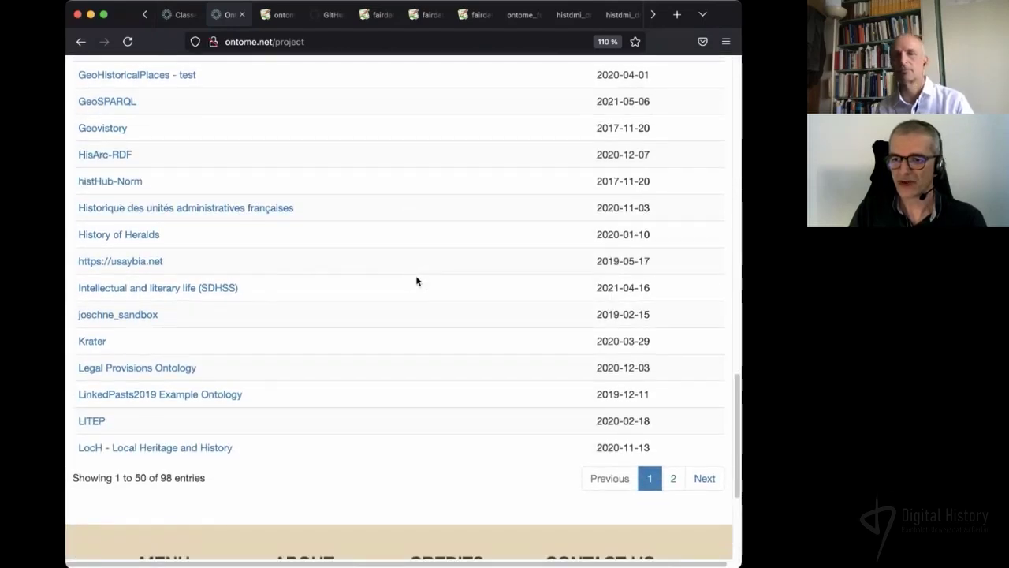
scroll(417, 281, up, 16)
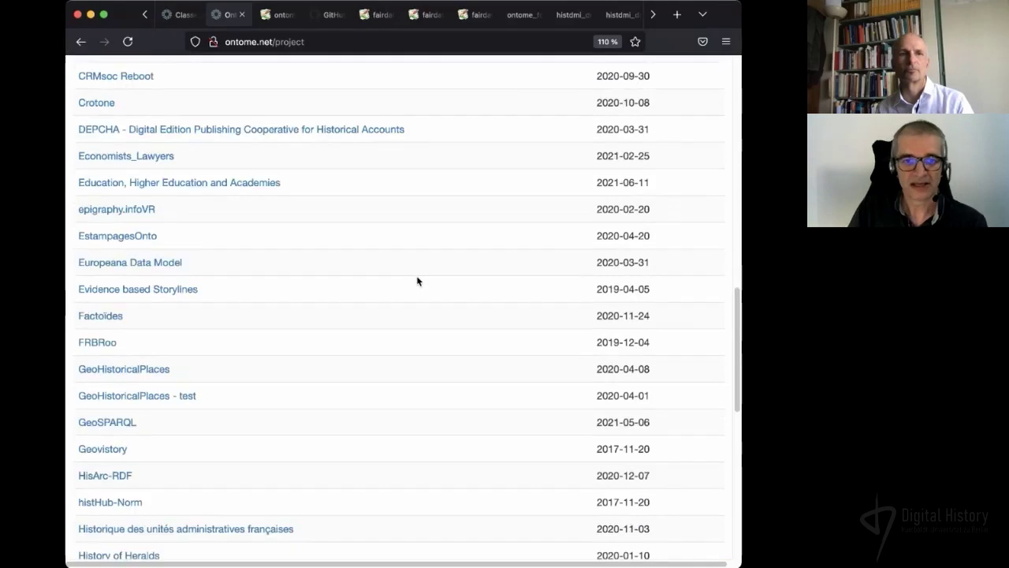
scroll(417, 281, up, 14)
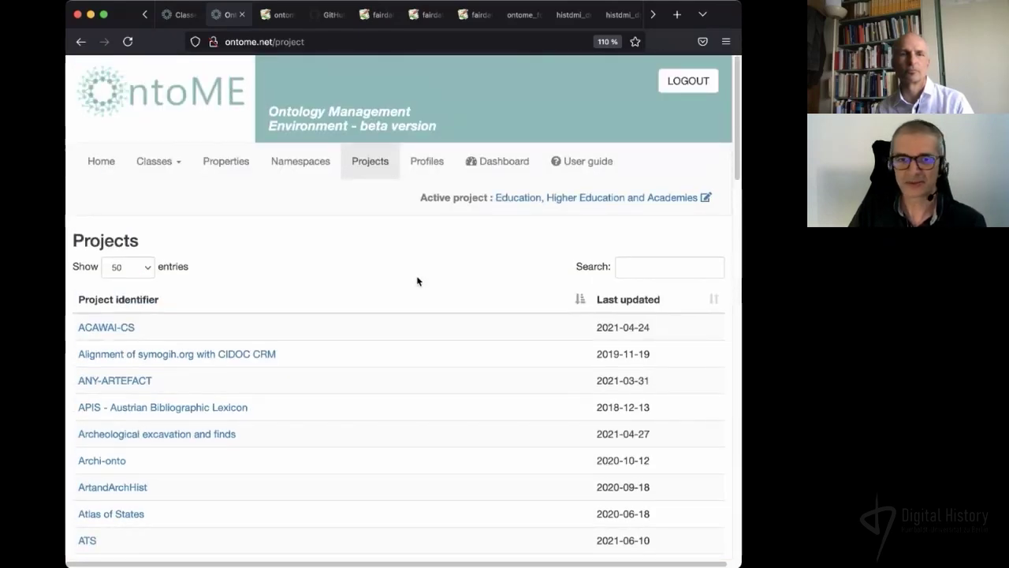
- Search the projects list for "atla" and open the Atlas of States project page
click(652, 271)
text(atla)
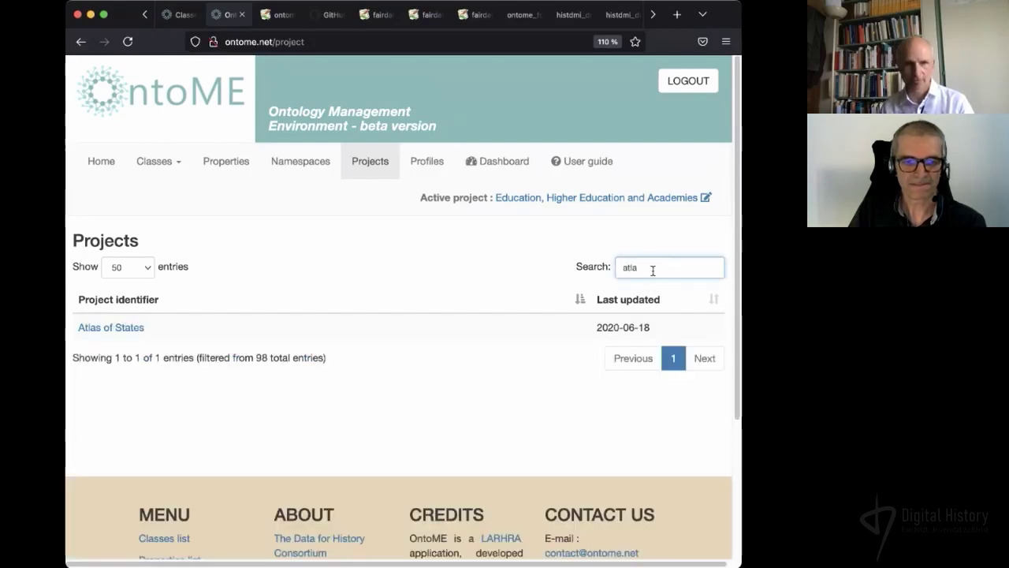
click(123, 326)
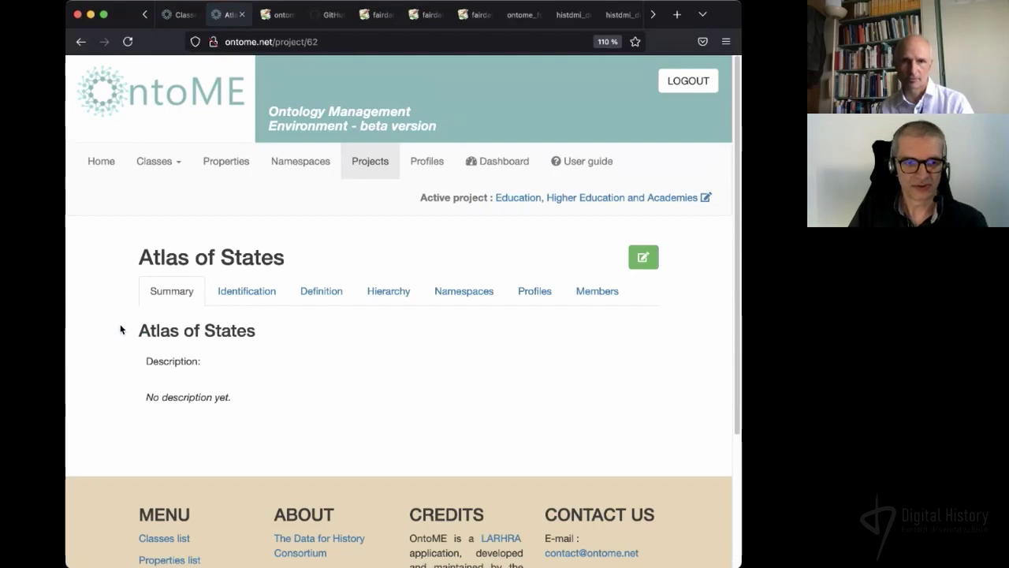
- Find Atlas of States among the account's own projects by searching for "atlas" and make it the active project
click(706, 198)
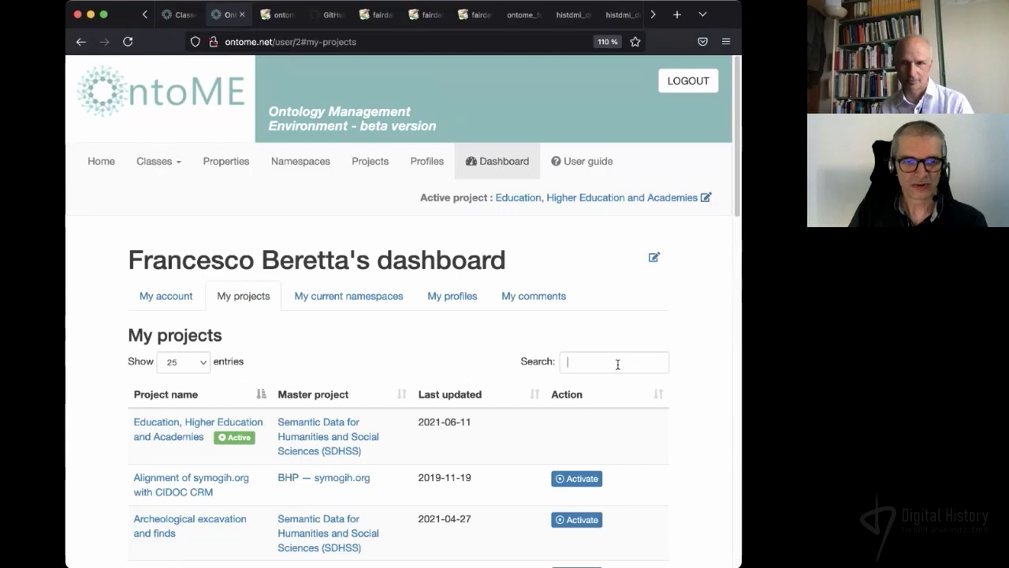
click(617, 363)
text(atlas)
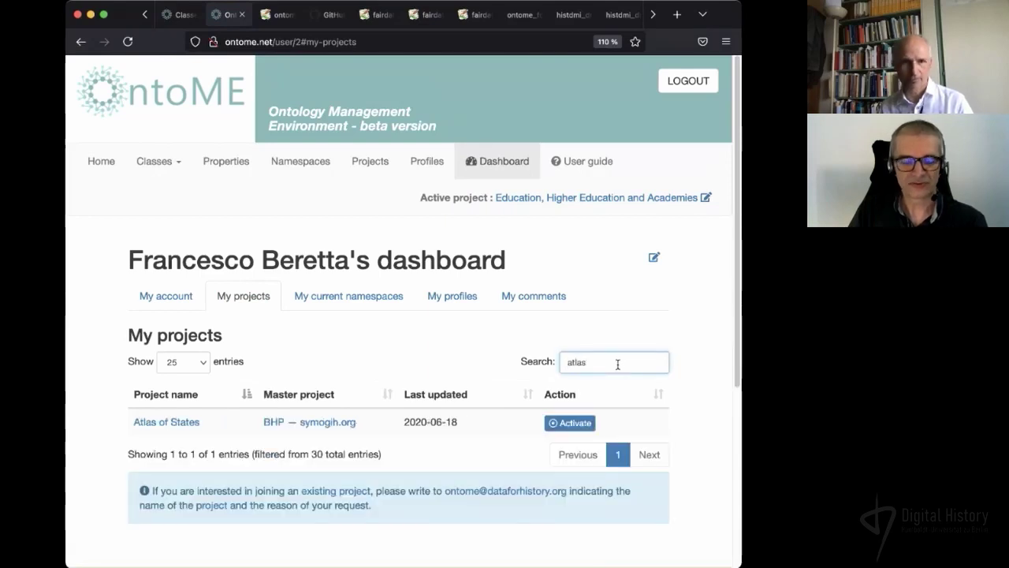
click(576, 423)
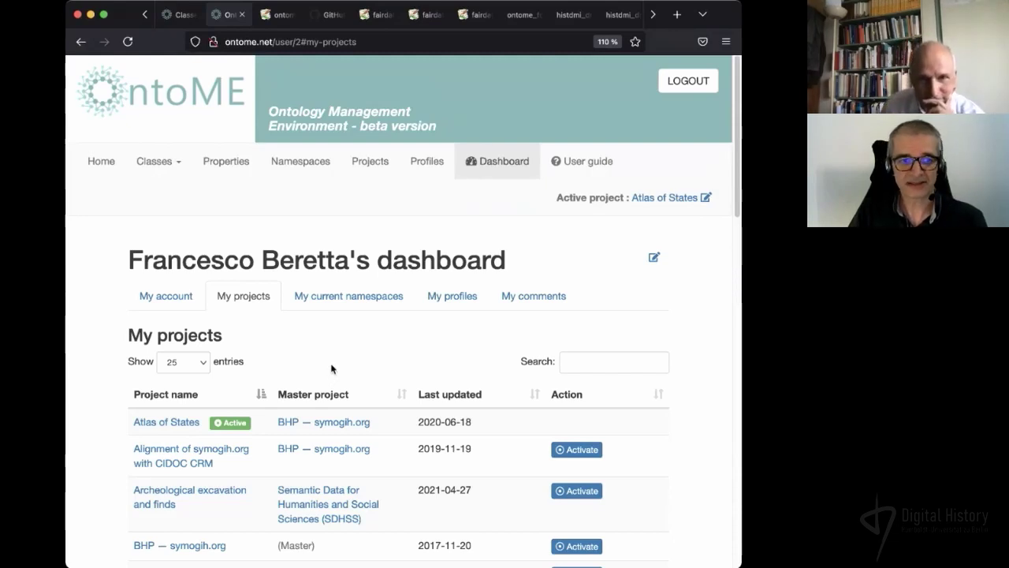
- Deselect the Atlas of states profile and its SDHSS namespace from the dashboard's currently displayed namespaces
click(337, 300)
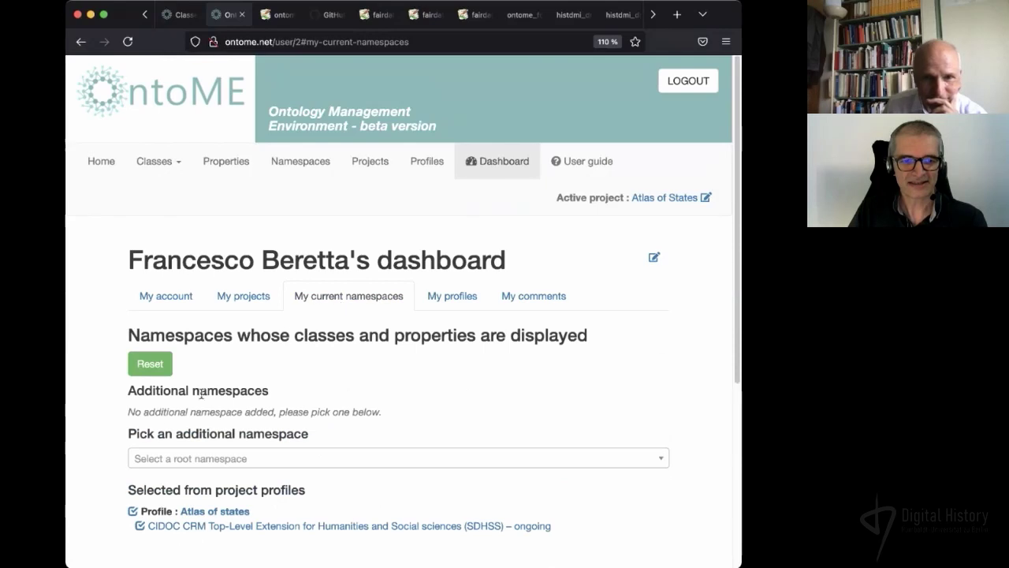
scroll(78, 450, down, 2)
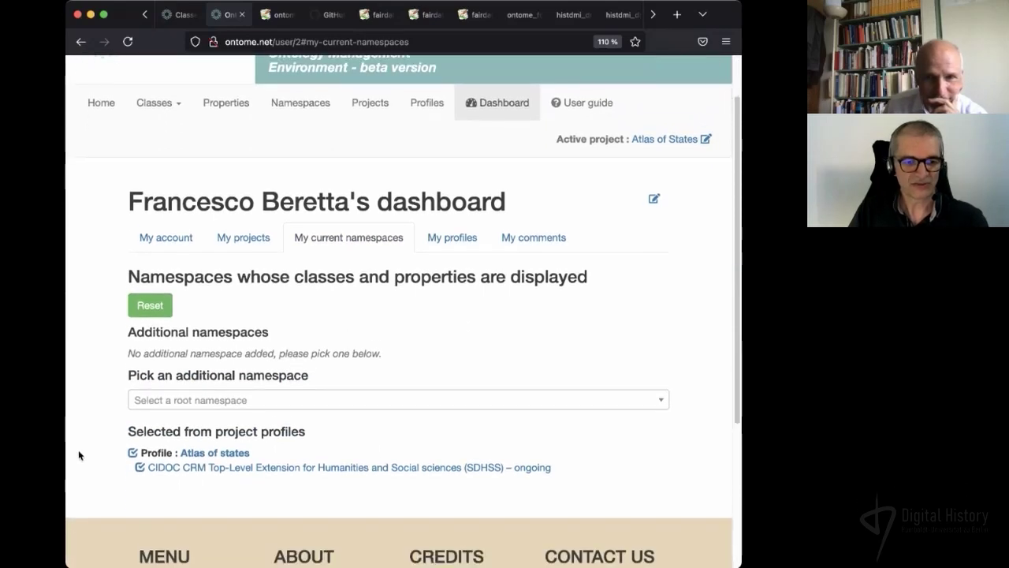
click(133, 447)
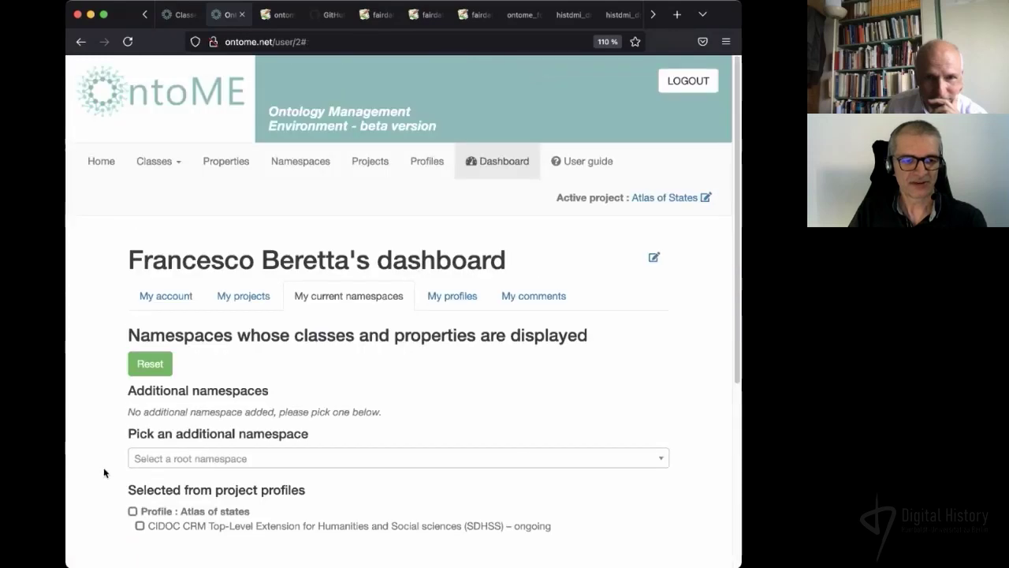
click(197, 462)
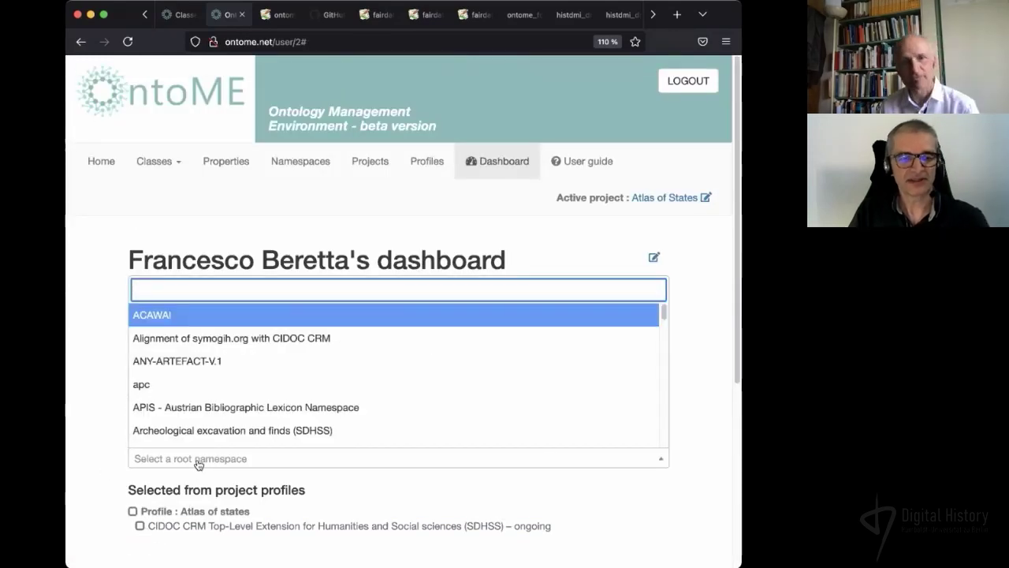
click(124, 458)
- Open the classes list to check which classes are displayed with the project profile deselected
scroll(144, 424, down, 1)
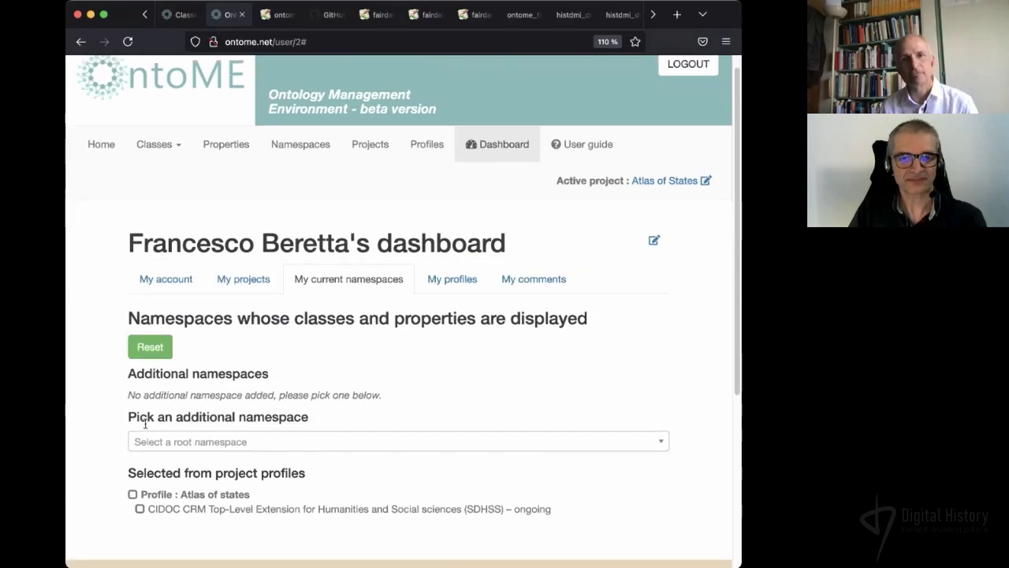
click(158, 145)
click(156, 175)
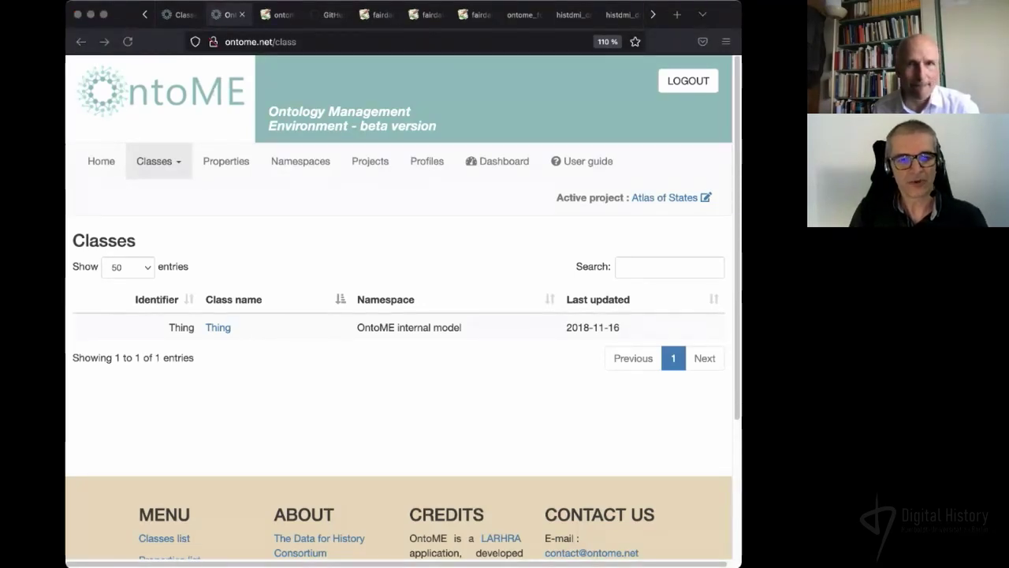
click(297, 69)
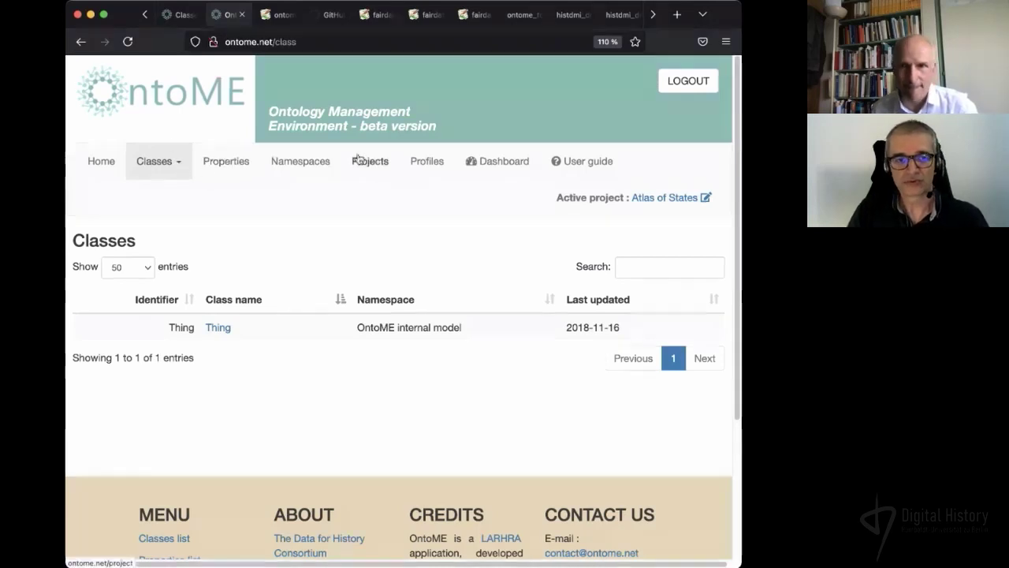
- Add CIDOC CRM version 6.2 as an additional namespace in the dashboard's current namespaces
click(475, 171)
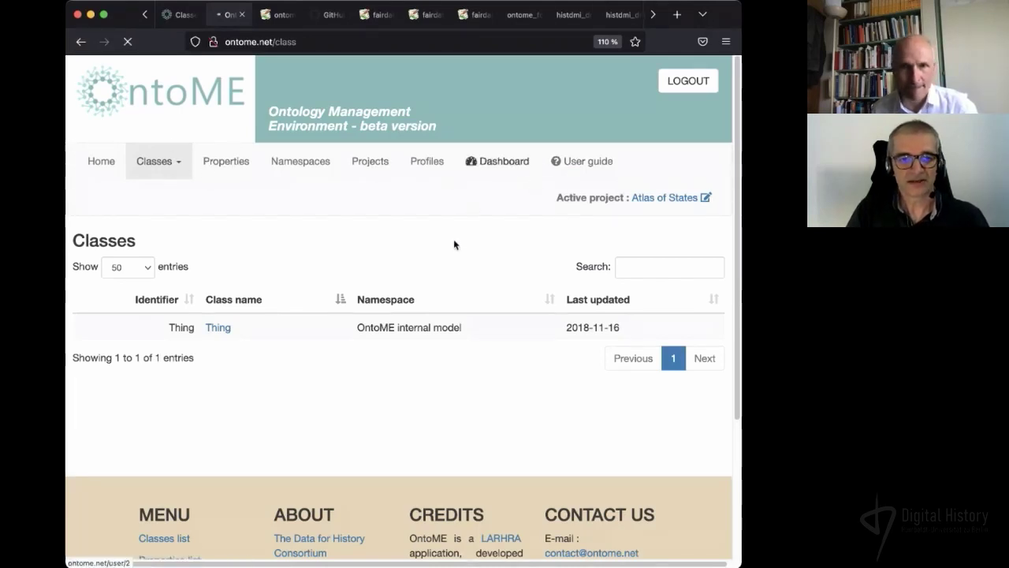
click(347, 298)
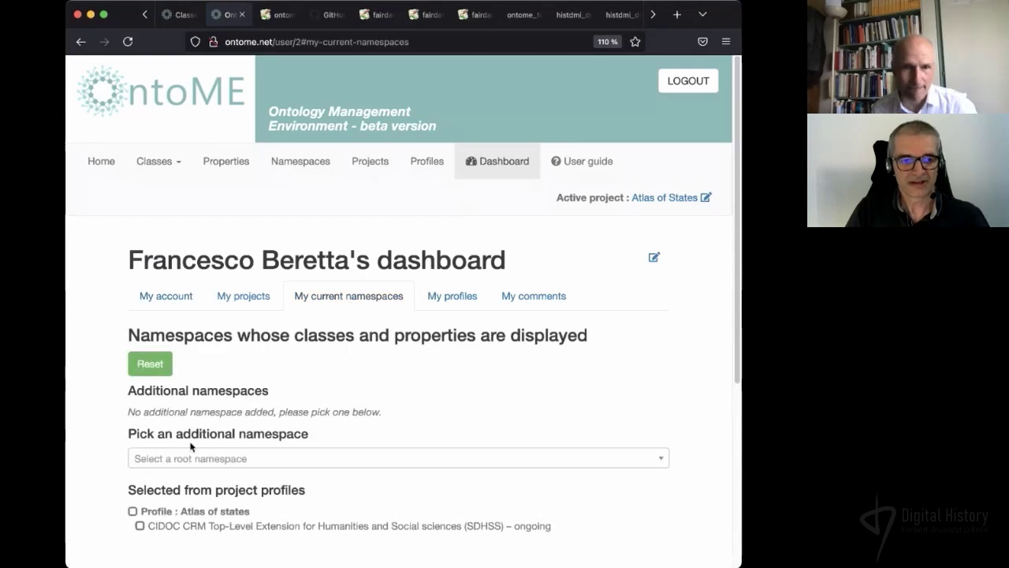
scroll(158, 461, down, 3)
click(151, 264)
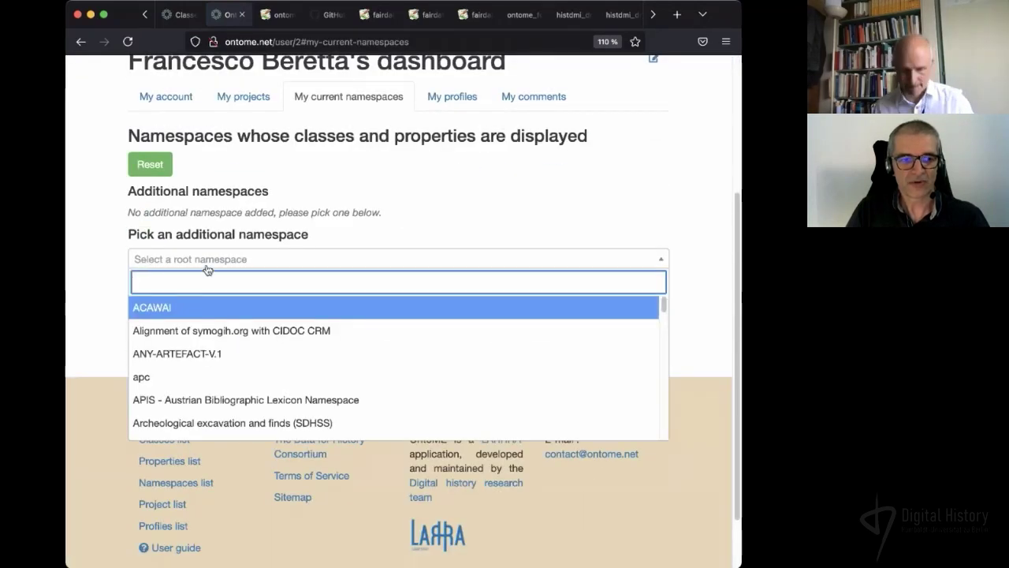
text(cidco)
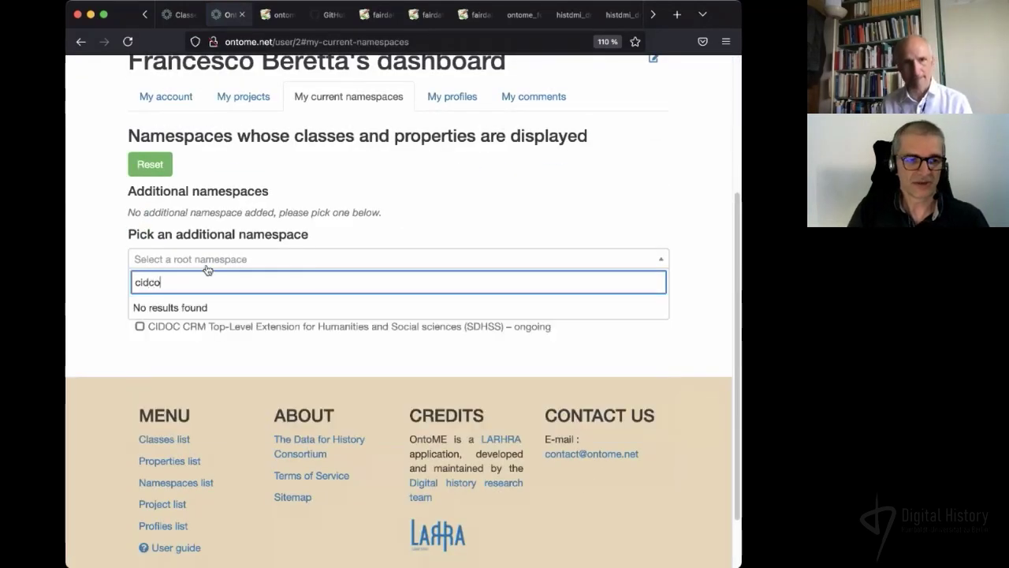
key(BackSpace)
key(Down)
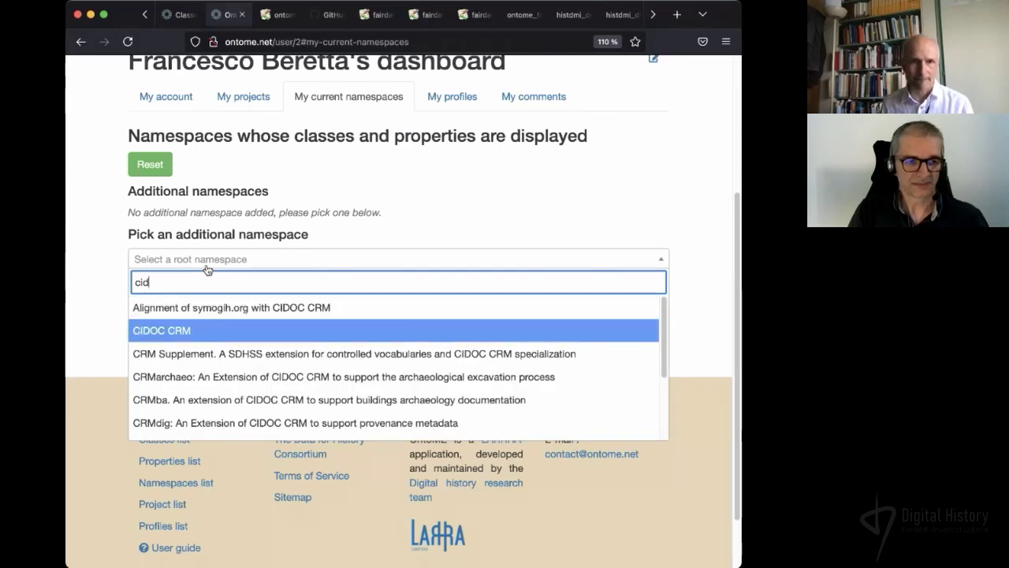
key(Return)
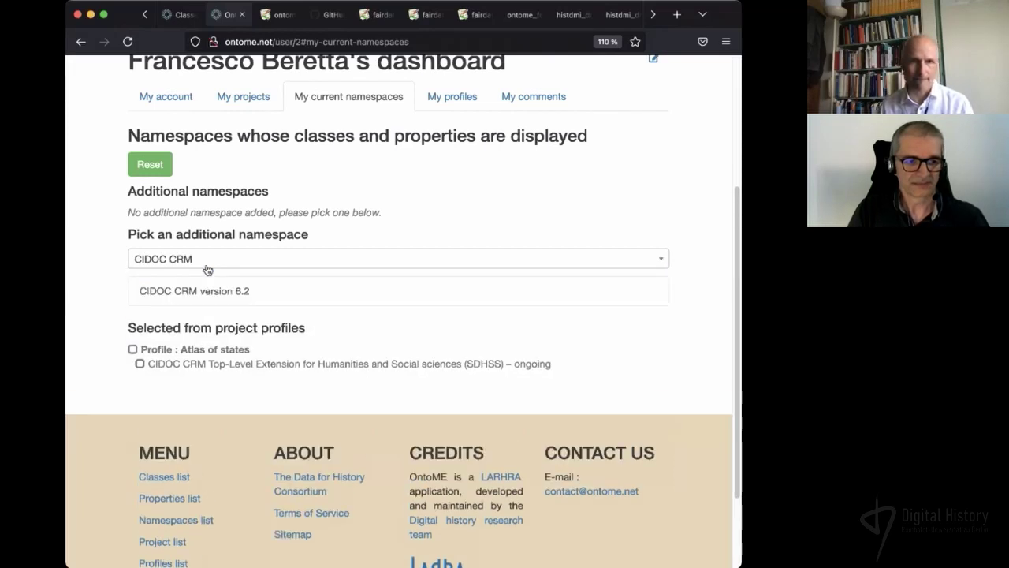
click(143, 289)
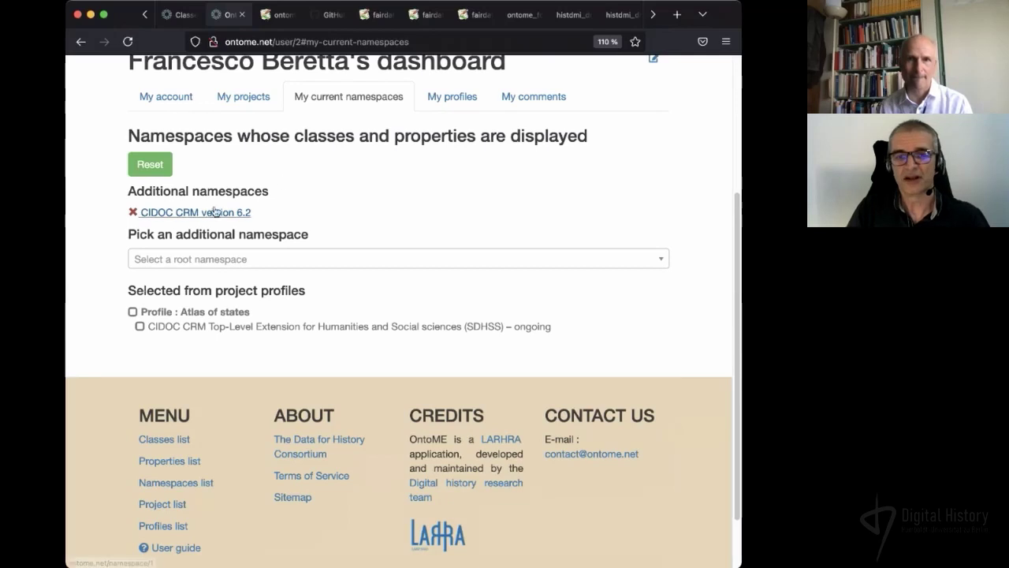
- Open the classes list and look through the CIDOC CRM classes it displays
scroll(192, 211, up, 3)
click(155, 111)
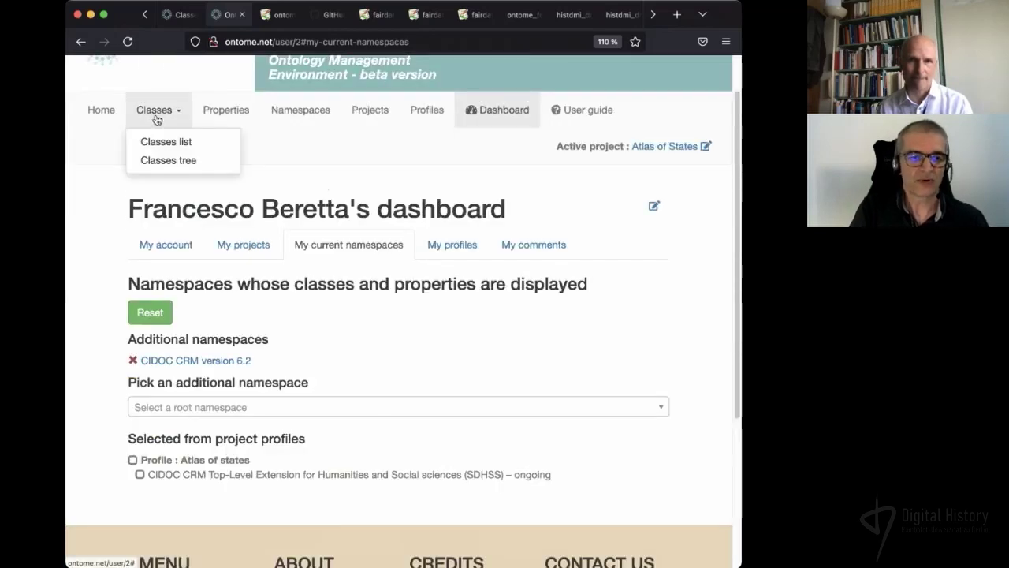
click(161, 139)
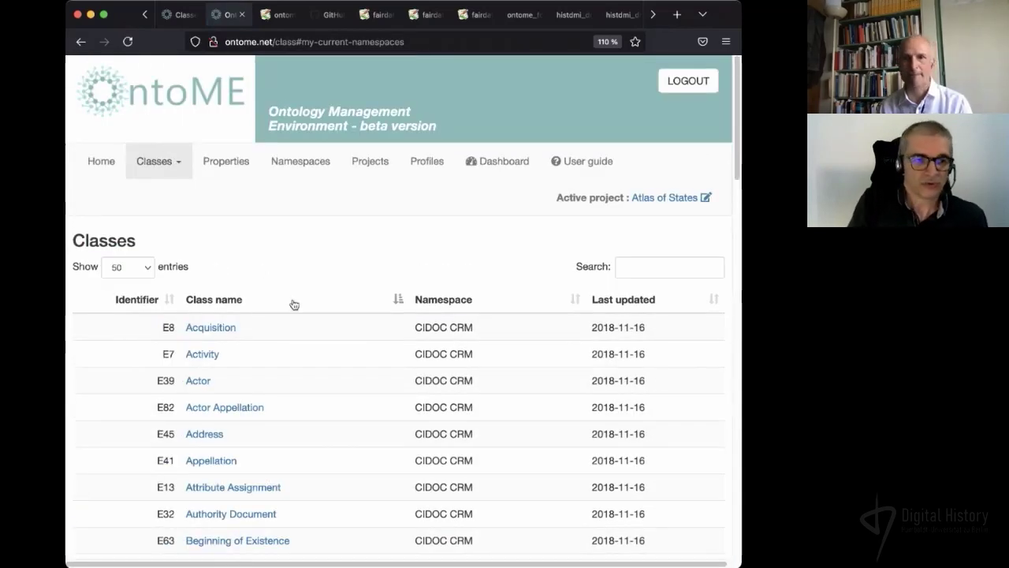
scroll(292, 302, down, 3)
scroll(293, 303, down, 3)
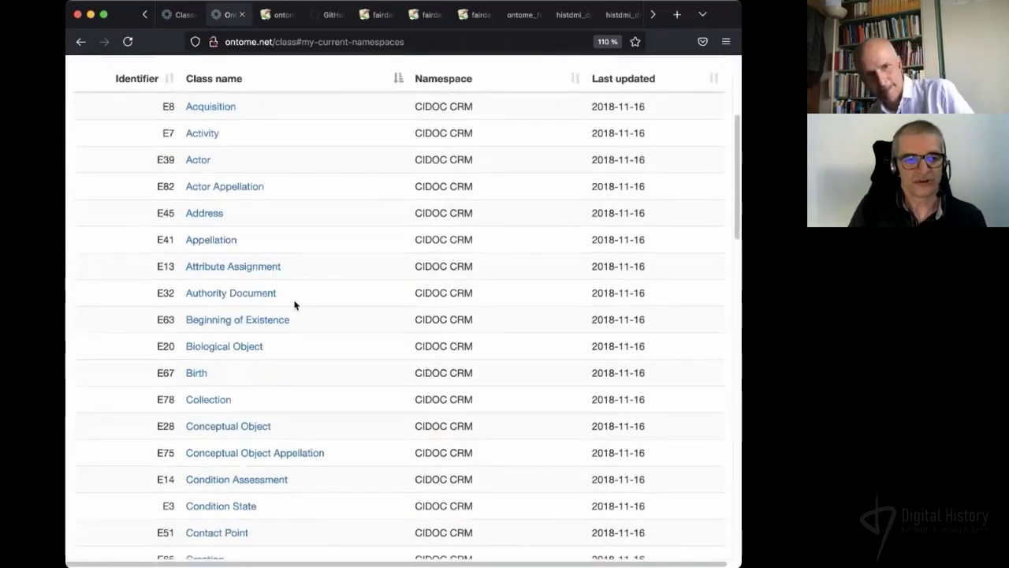
scroll(296, 311, up, 5)
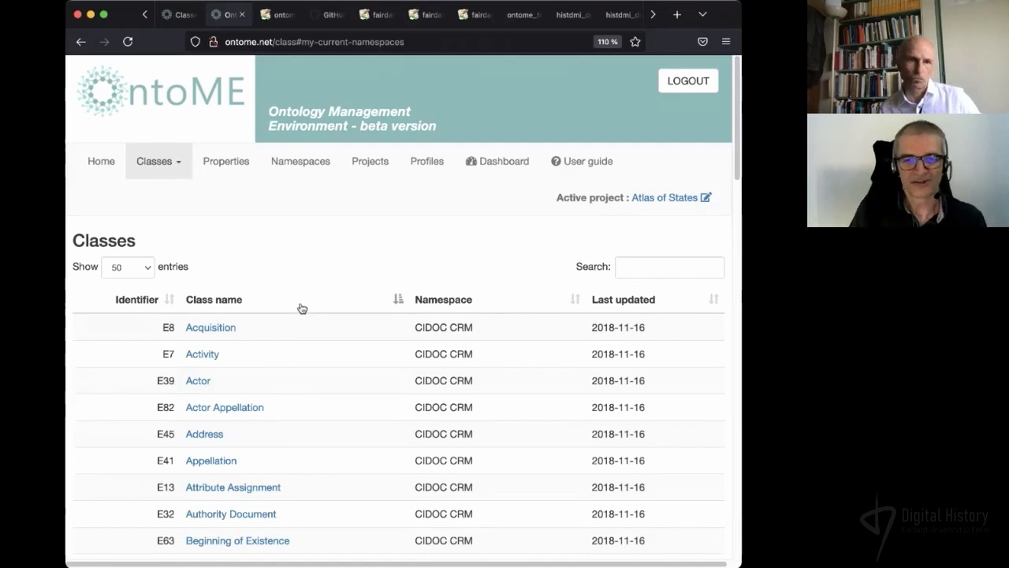
scroll(302, 308, down, 3)
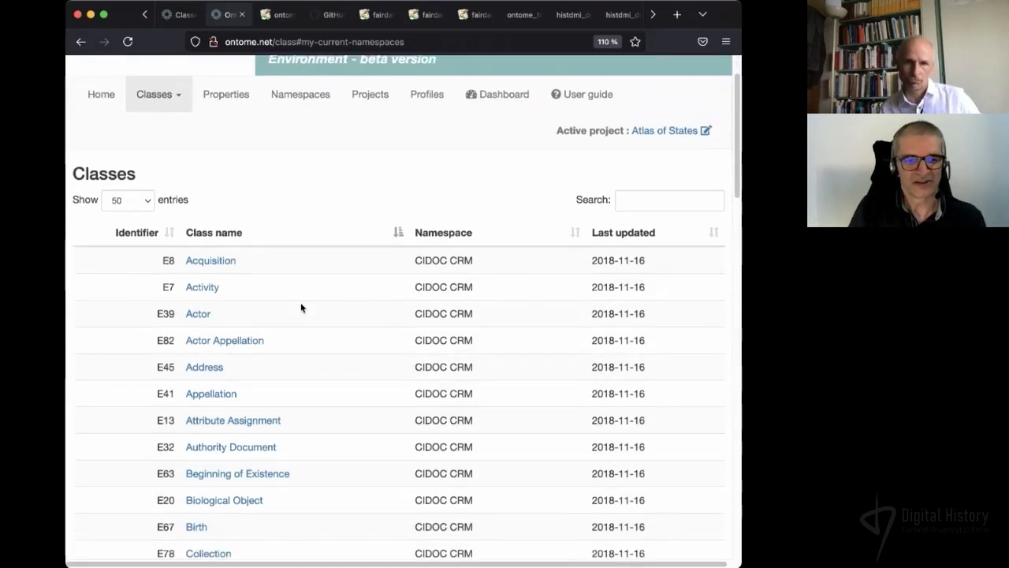
scroll(300, 309, up, 3)
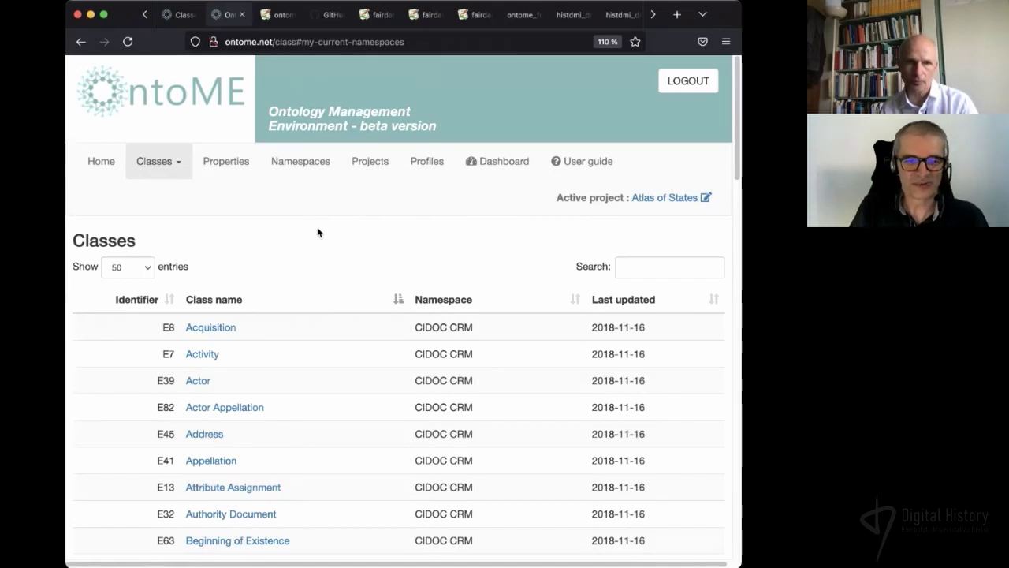
- Open the list of all profiles and browse its entries and the projects they belong to
click(416, 163)
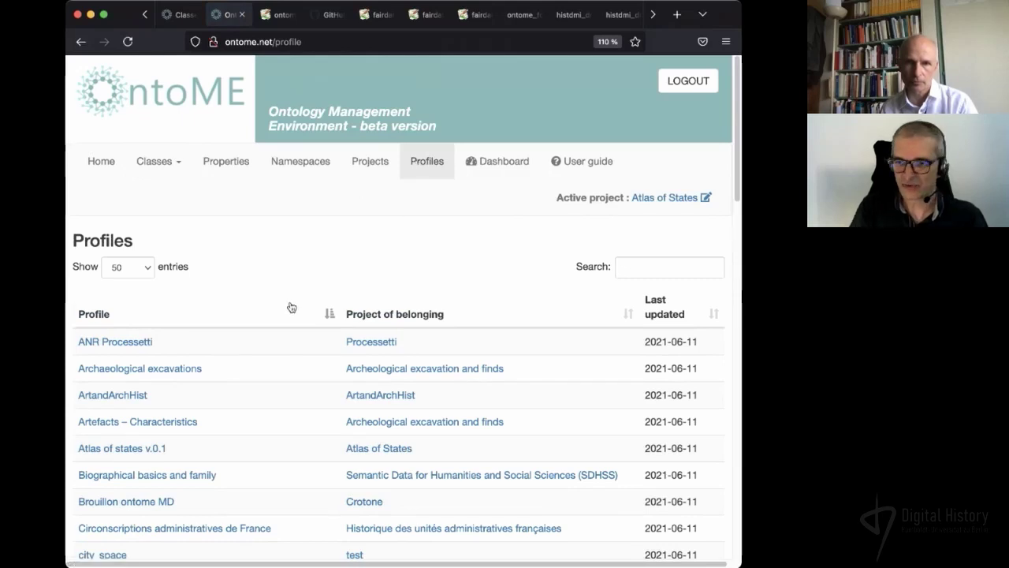
scroll(288, 307, down, 1)
scroll(291, 307, down, 4)
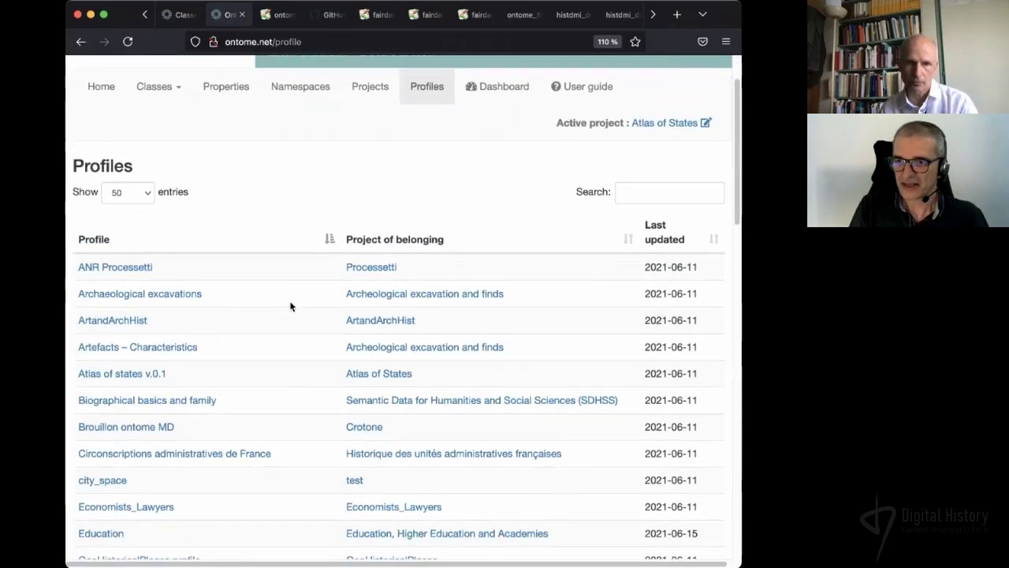
scroll(290, 307, down, 3)
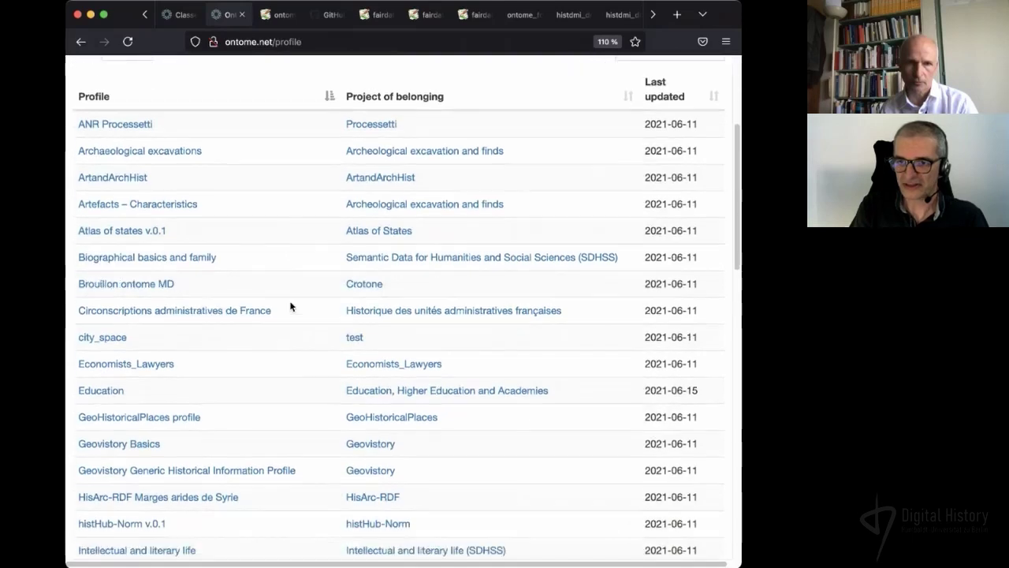
scroll(290, 306, down, 4)
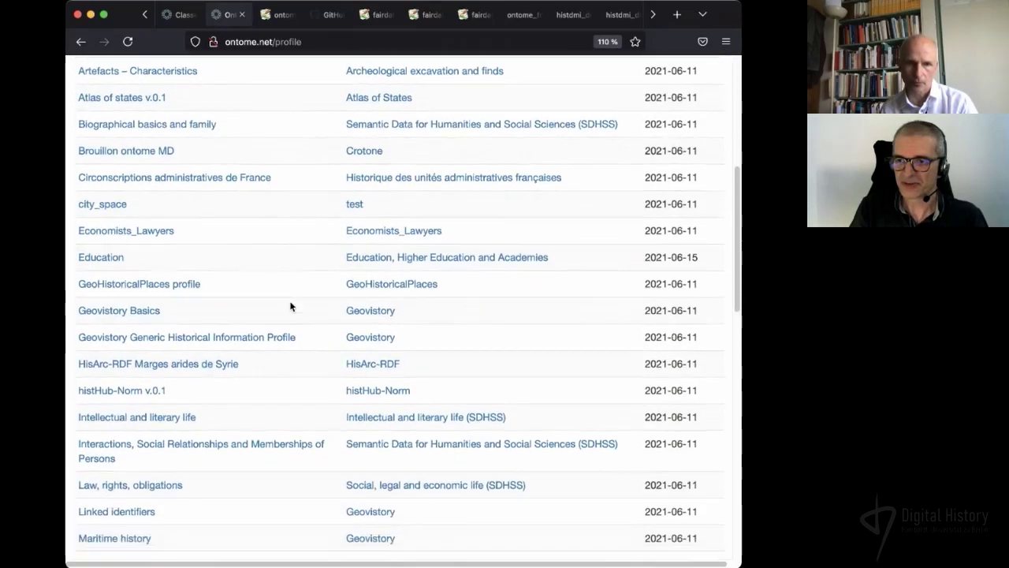
scroll(290, 306, down, 4)
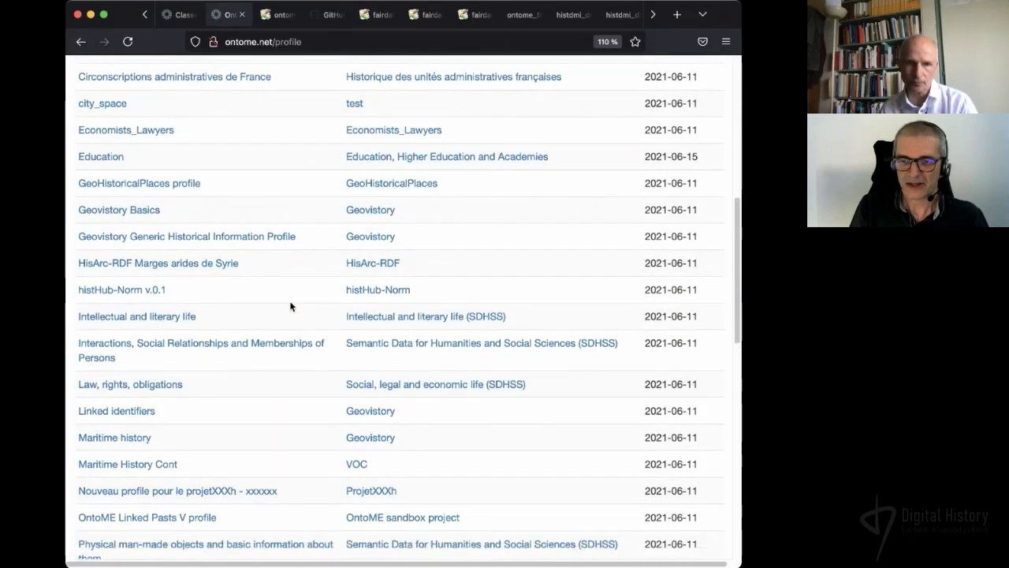
scroll(290, 307, down, 3)
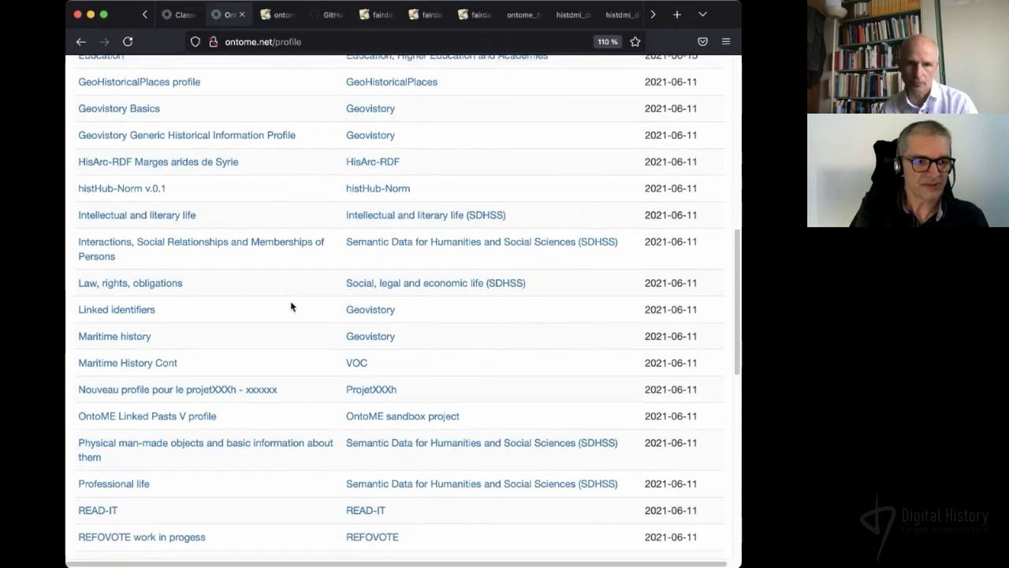
scroll(291, 307, down, 1)
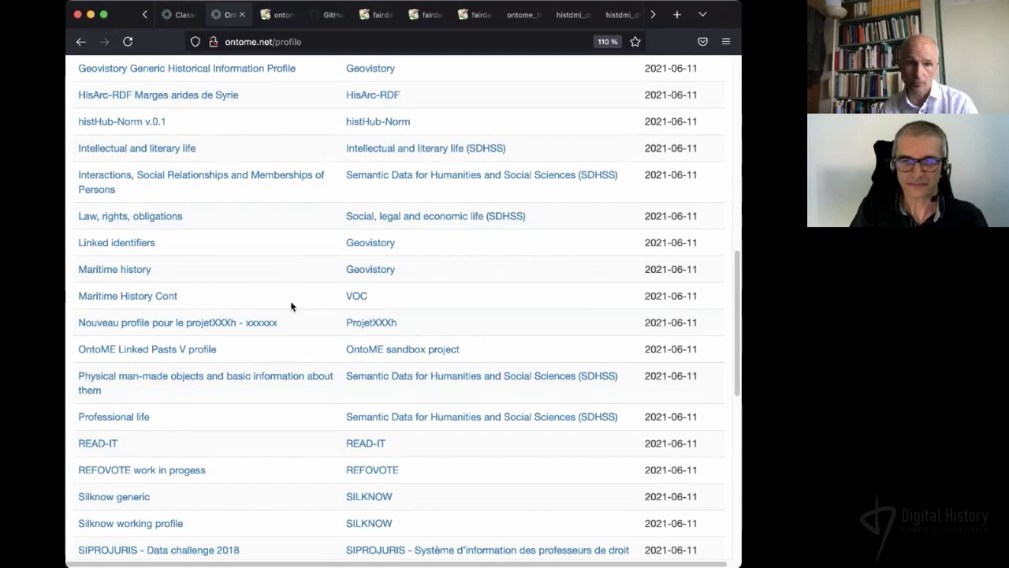
- Search the profiles list for "bio" and open the Biographical basics and family profile
scroll(291, 307, up, 15)
click(655, 265)
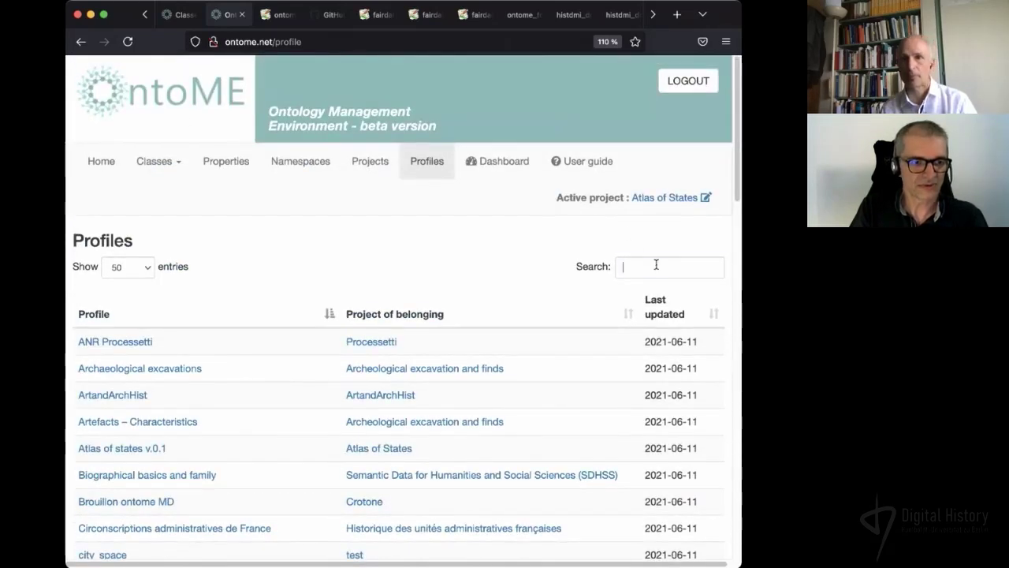
text(bio)
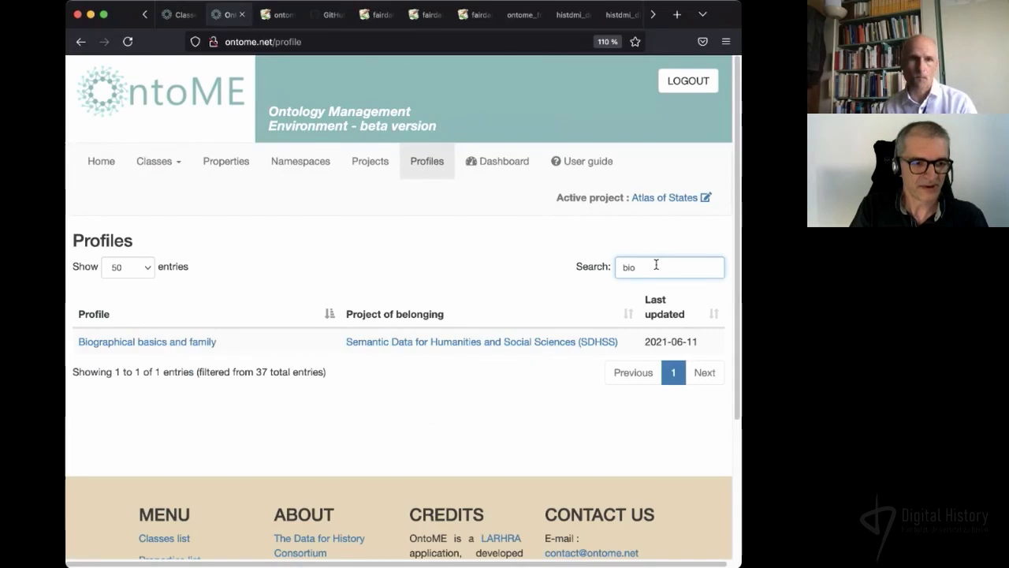
click(162, 344)
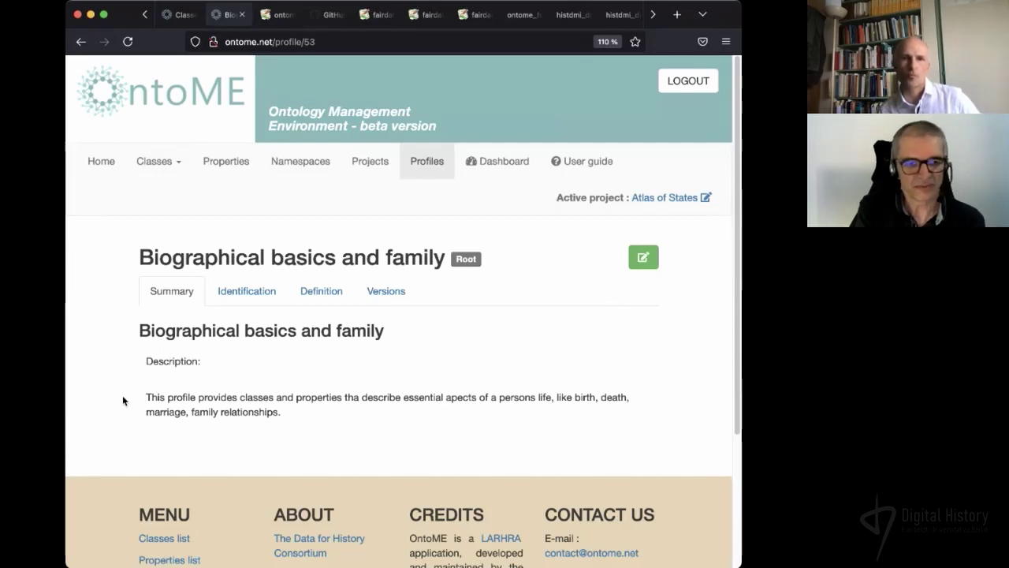
- Open the ongoing version of the Biographical basics and family profile and examine its associated classes, association types and namespaces
click(396, 296)
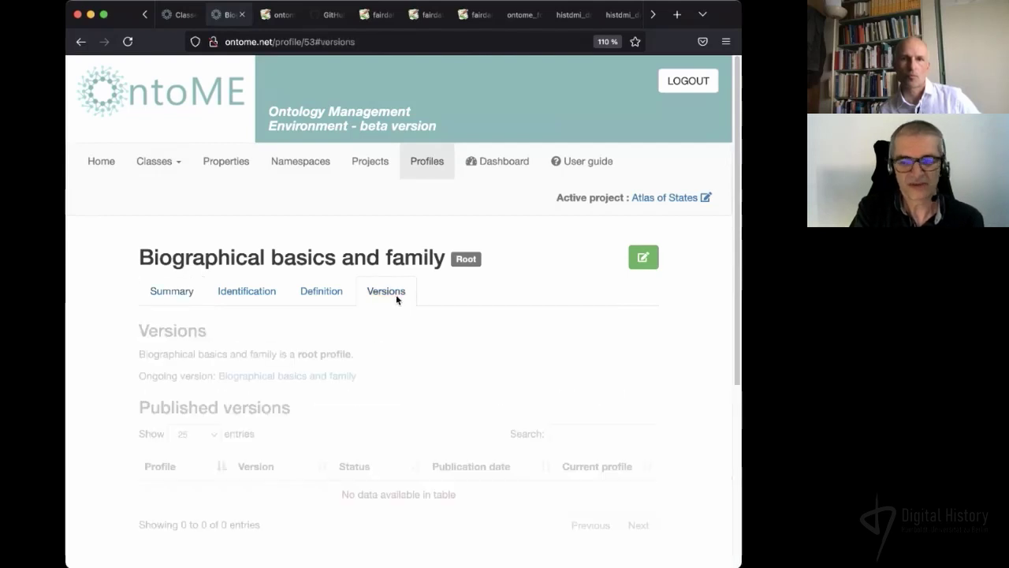
click(325, 383)
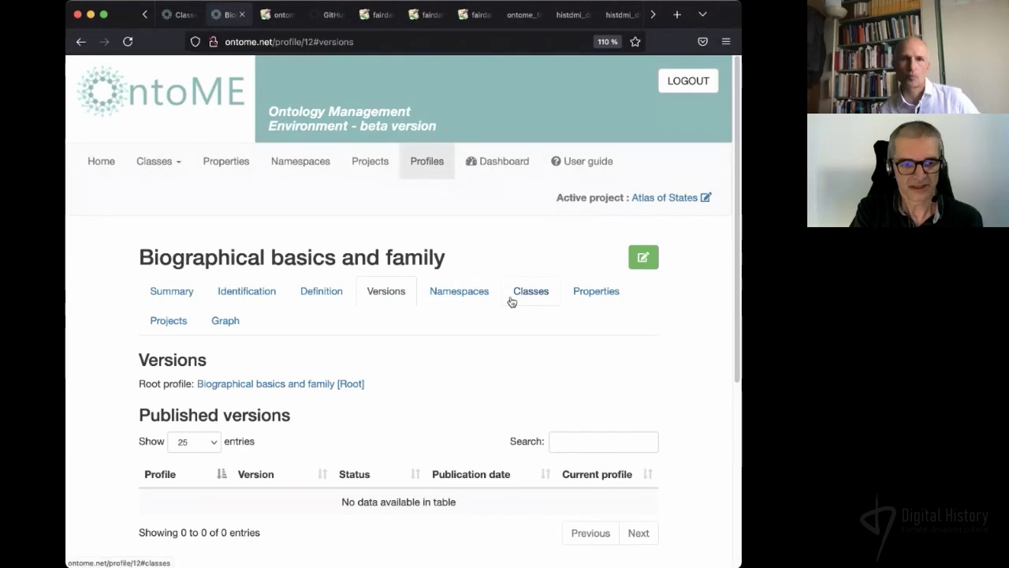
click(511, 299)
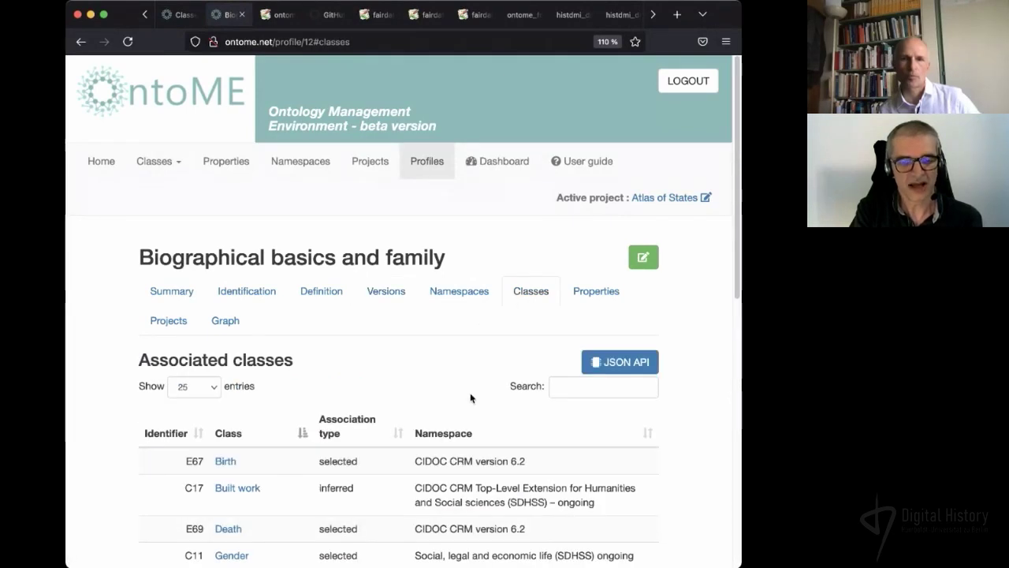
scroll(432, 369, down, 3)
scroll(432, 372, down, 5)
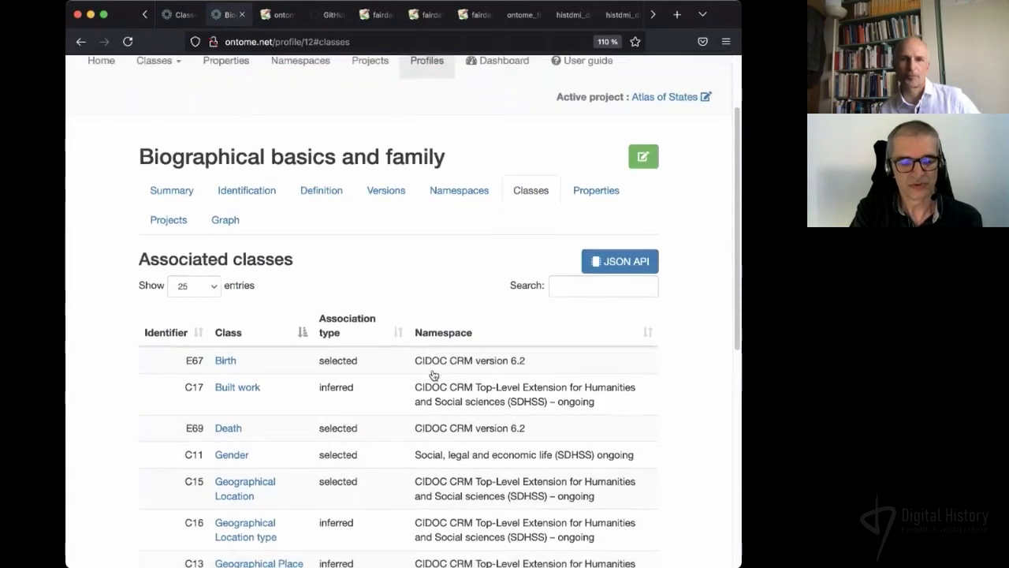
scroll(432, 370, down, 1)
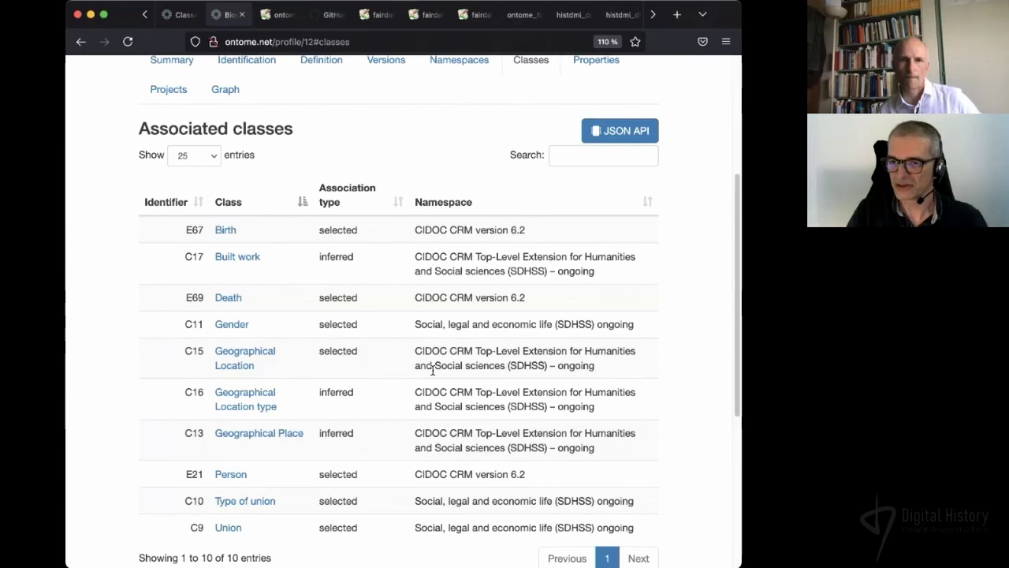
- Review the profile's associated classes with their namespaces, and bring up its associated properties
scroll(432, 369, up, 2)
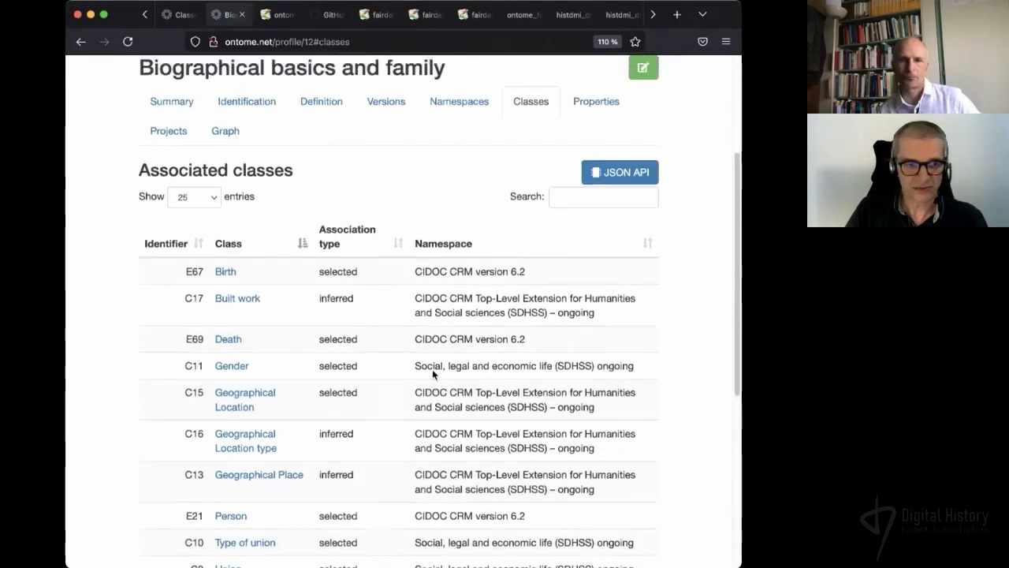
scroll(428, 366, down, 1)
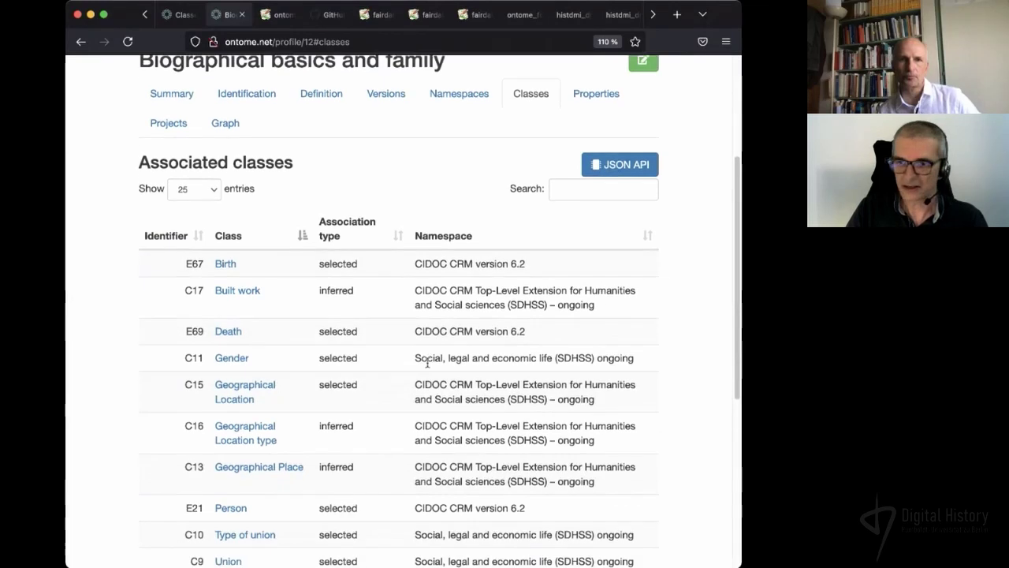
scroll(427, 364, down, 1)
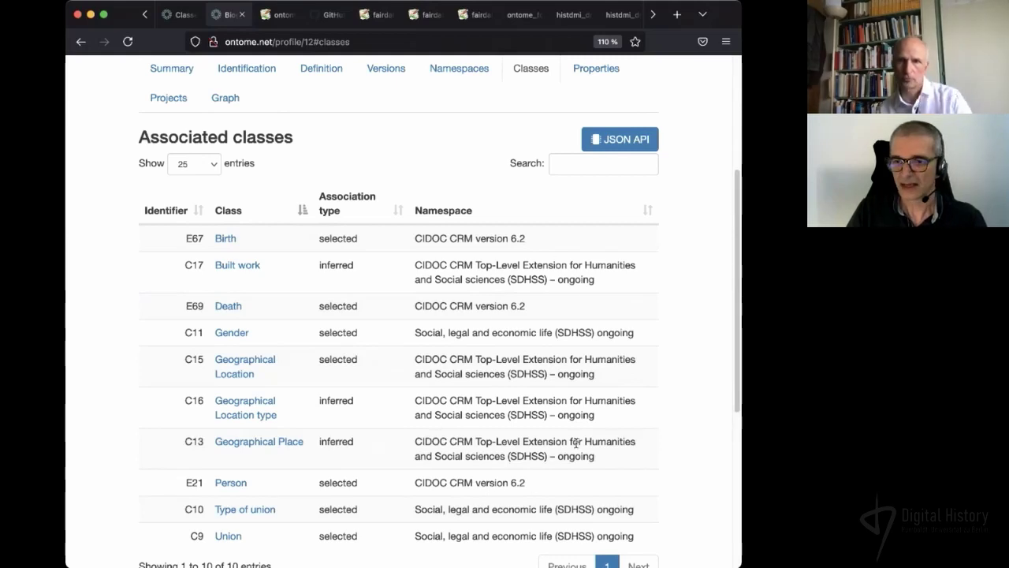
scroll(576, 441, up, 2)
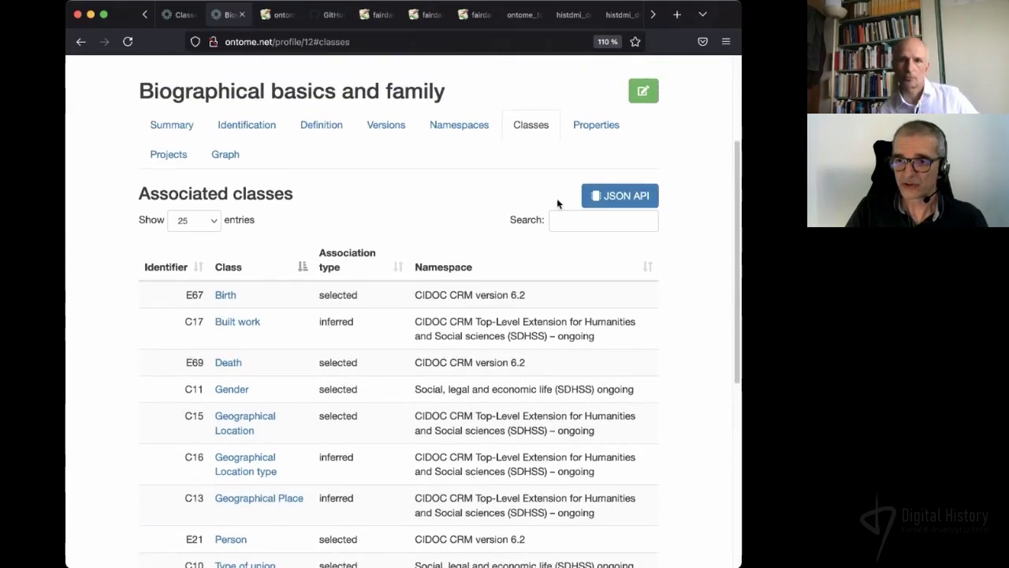
click(591, 136)
scroll(494, 326, down, 2)
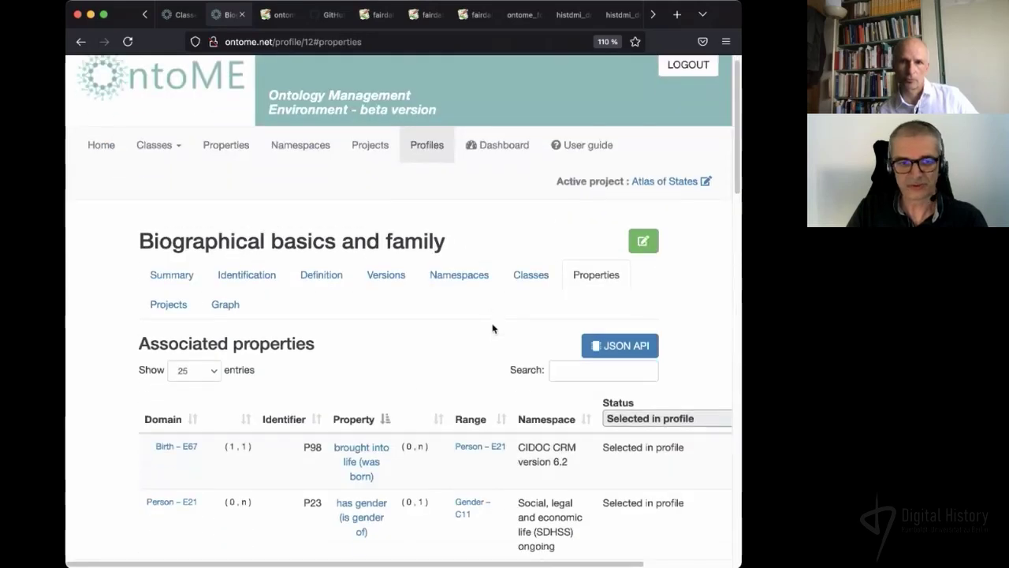
scroll(491, 326, down, 1)
scroll(447, 313, down, 1)
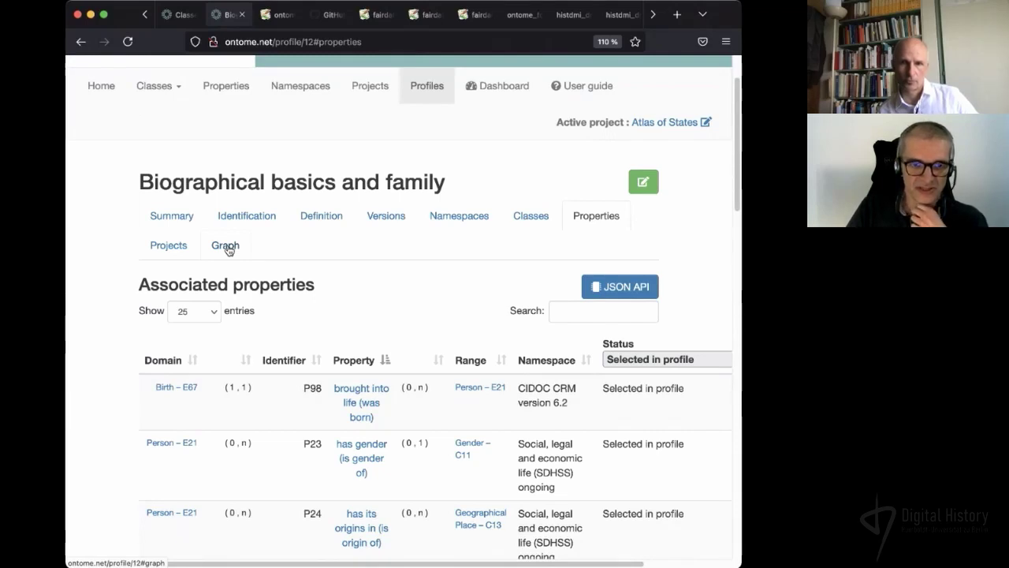
- Return to the Biographical basics and family profile's classes and open the profile for editing to review its selected and inferred classes
click(516, 221)
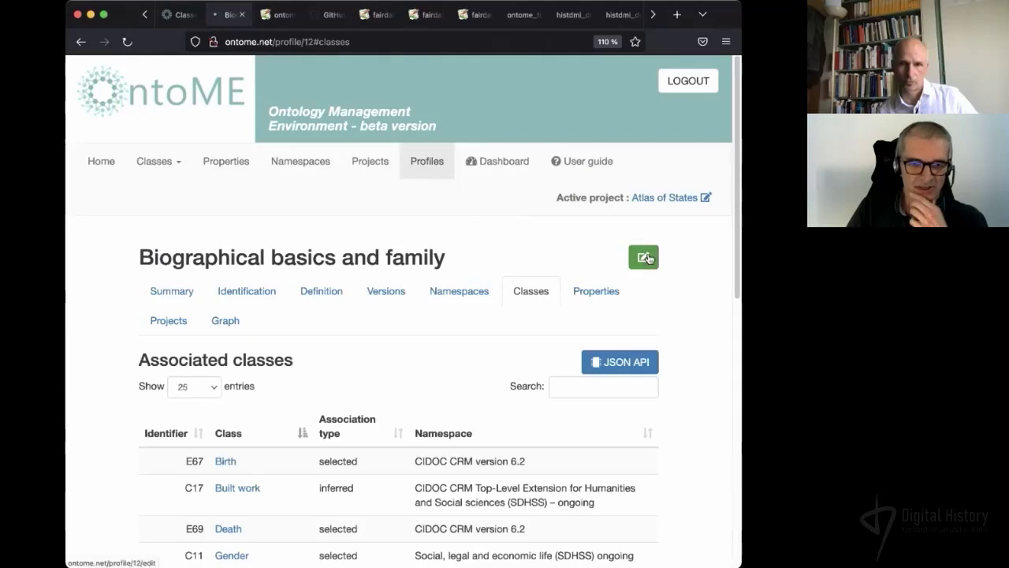
click(646, 258)
scroll(702, 298, down, 1)
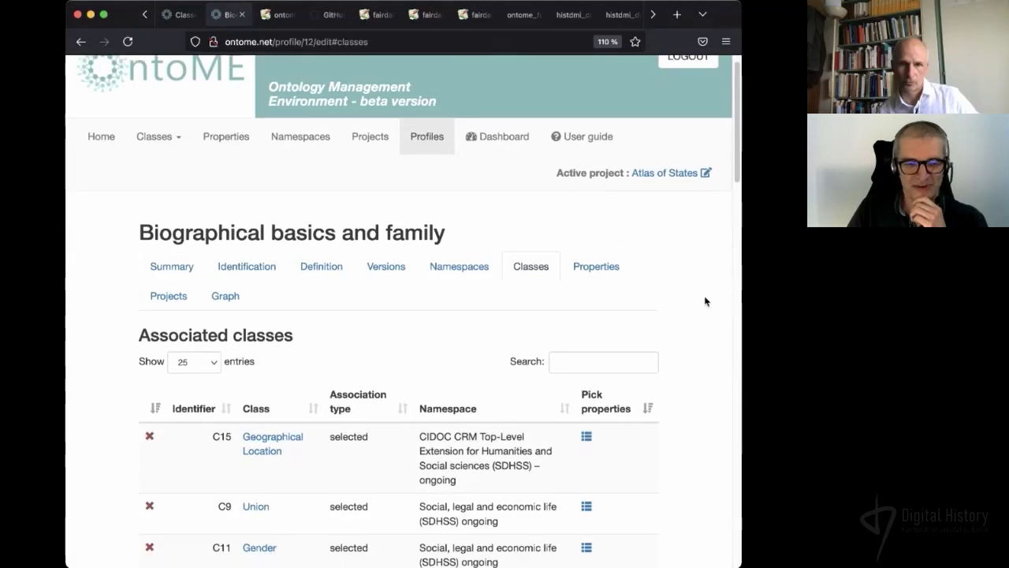
scroll(706, 301, down, 3)
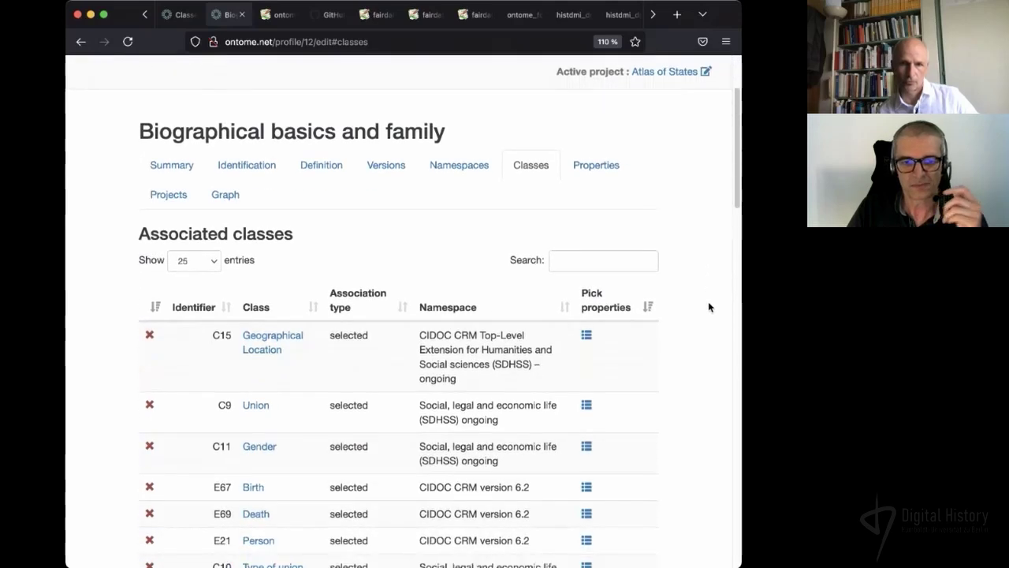
scroll(708, 306, down, 3)
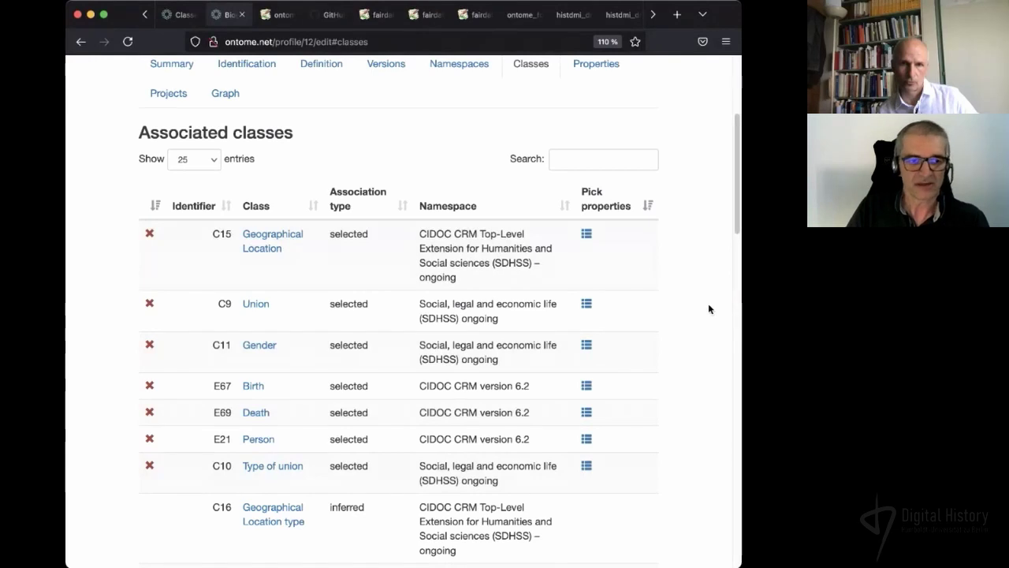
scroll(709, 309, down, 1)
scroll(708, 309, down, 2)
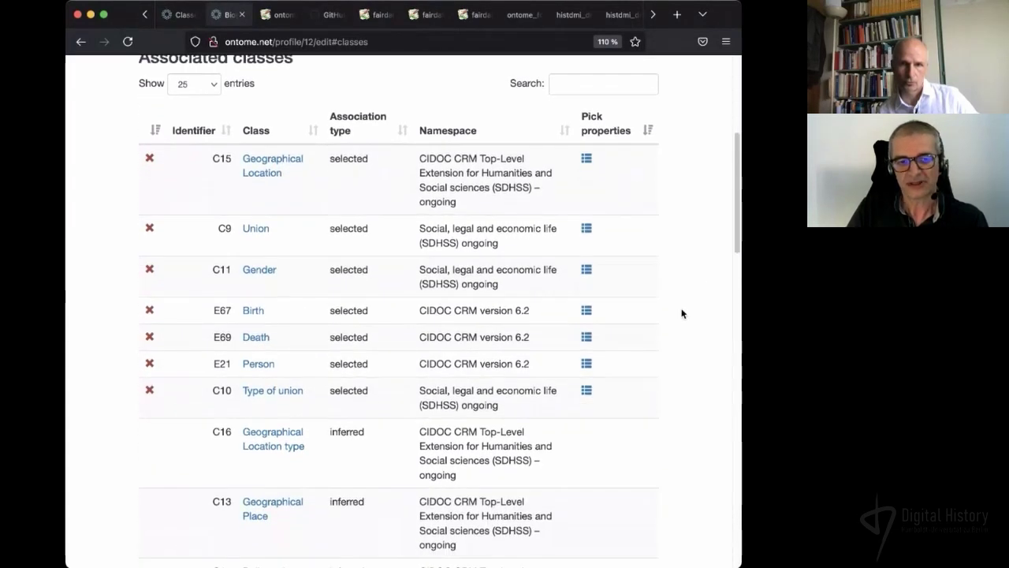
- Open the property selection for the Birth – E67 class and review its own outgoing properties
click(587, 311)
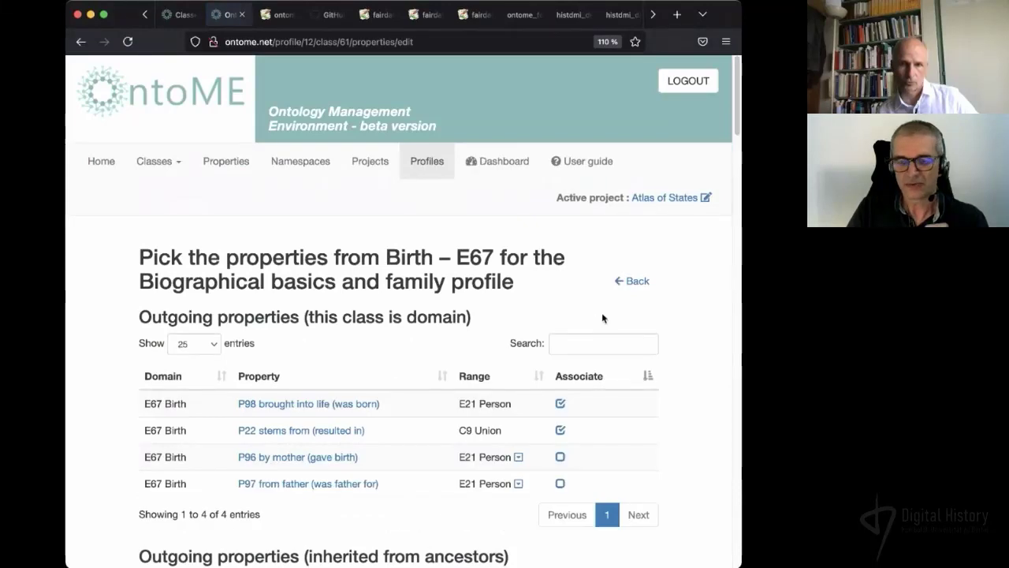
scroll(712, 331, down, 2)
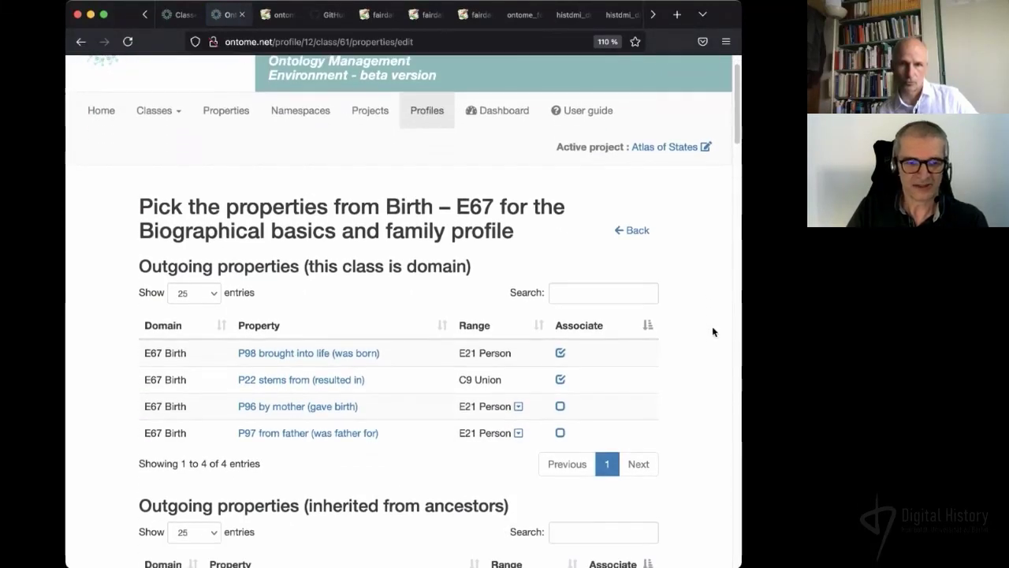
scroll(713, 331, down, 1)
scroll(713, 331, down, 2)
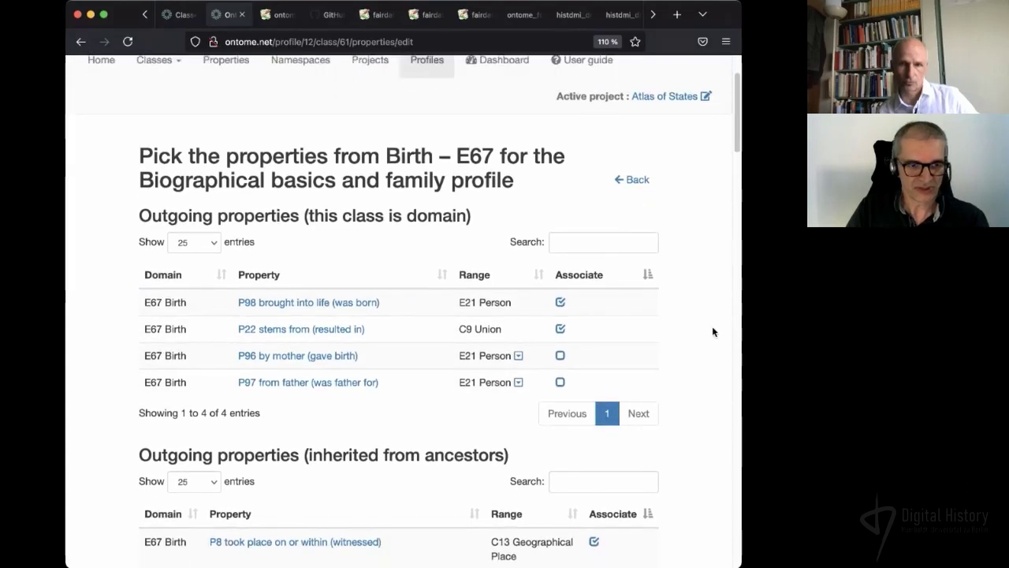
scroll(713, 331, down, 1)
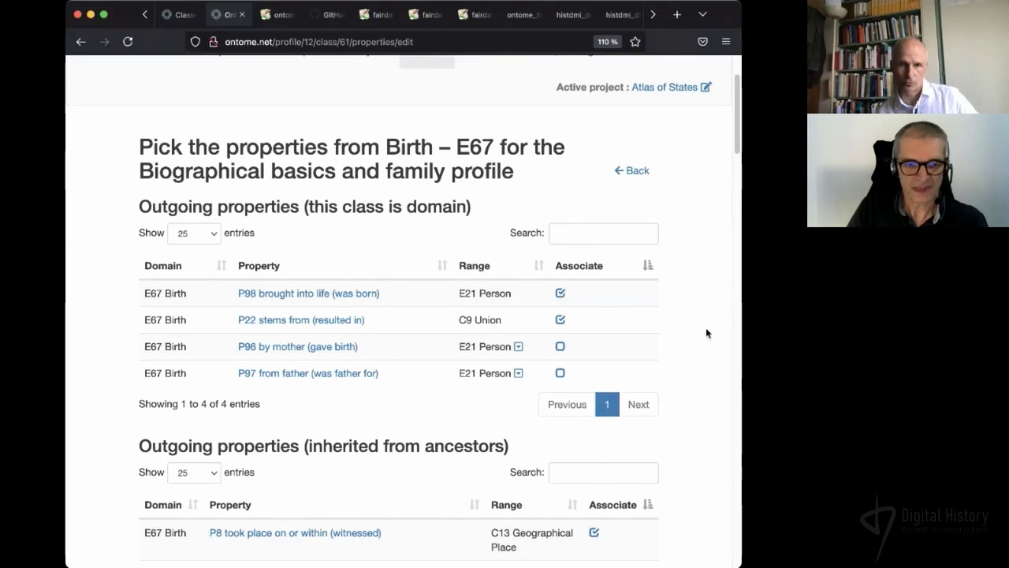
click(518, 347)
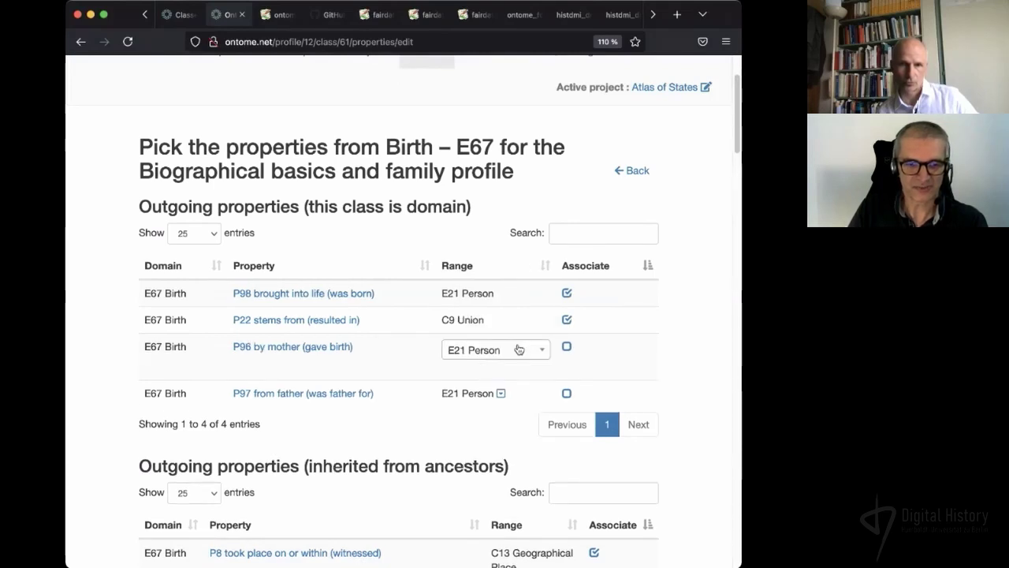
click(519, 349)
click(664, 349)
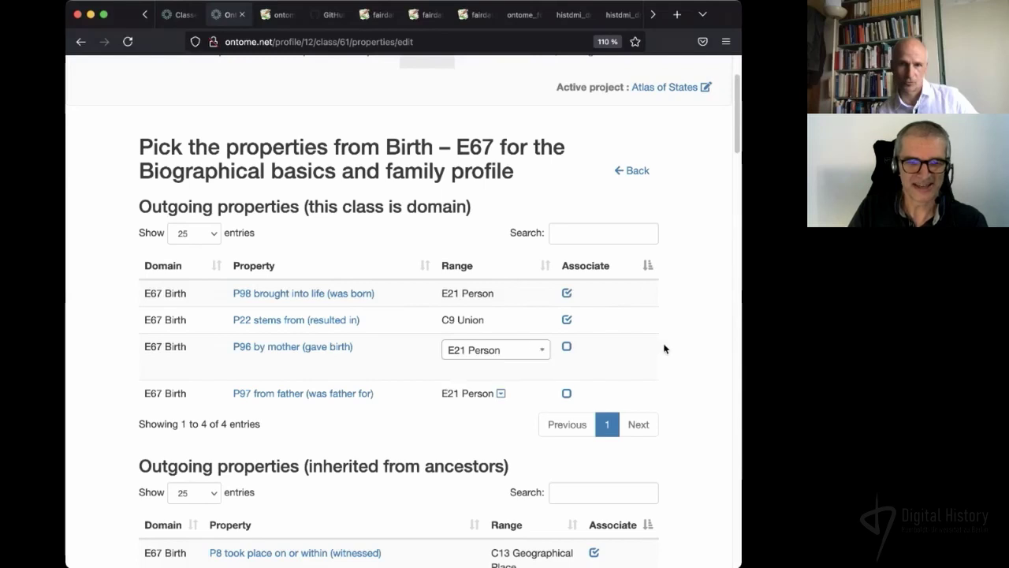
- Associate the inherited outgoing property P11 had participant (participated in) with the profile for Birth, choosing E21 Person as its range
scroll(664, 349, down, 2)
scroll(664, 350, down, 3)
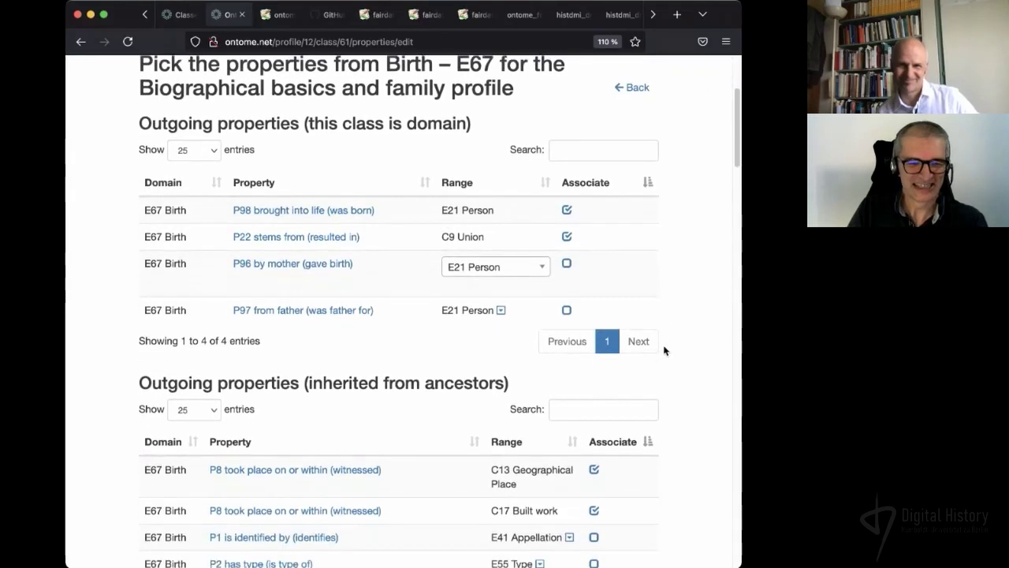
scroll(664, 350, down, 3)
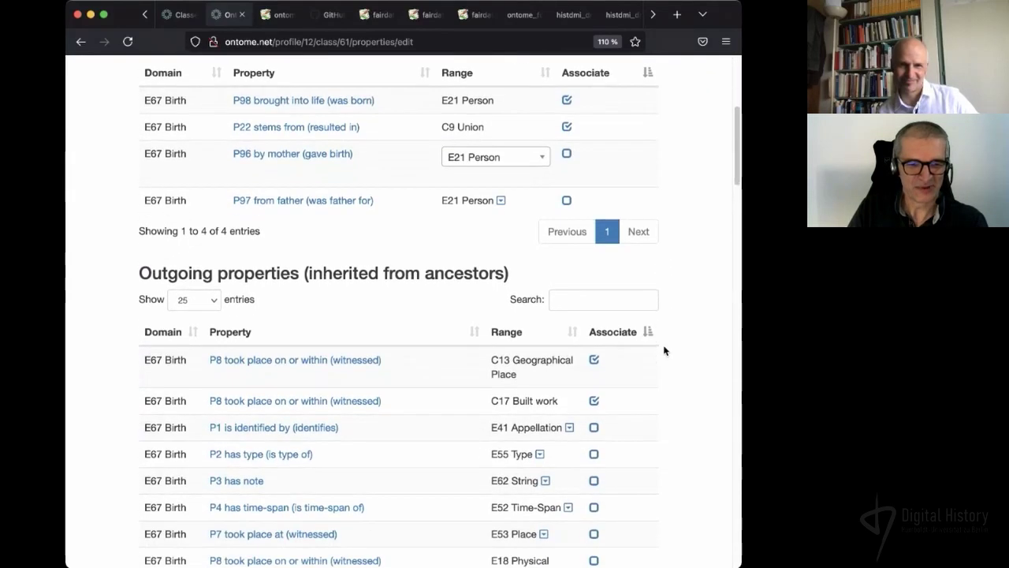
scroll(664, 350, down, 3)
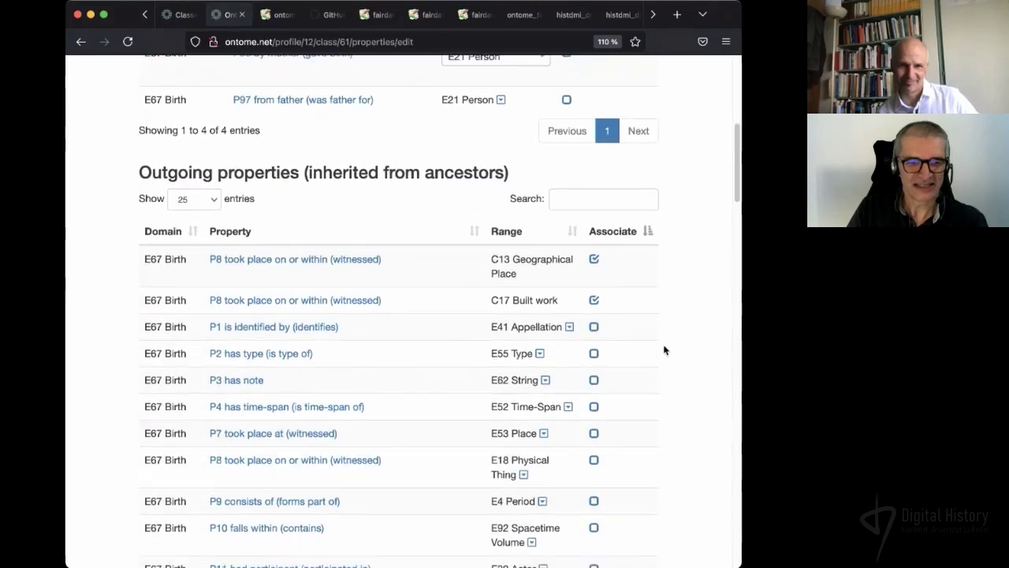
scroll(663, 350, down, 2)
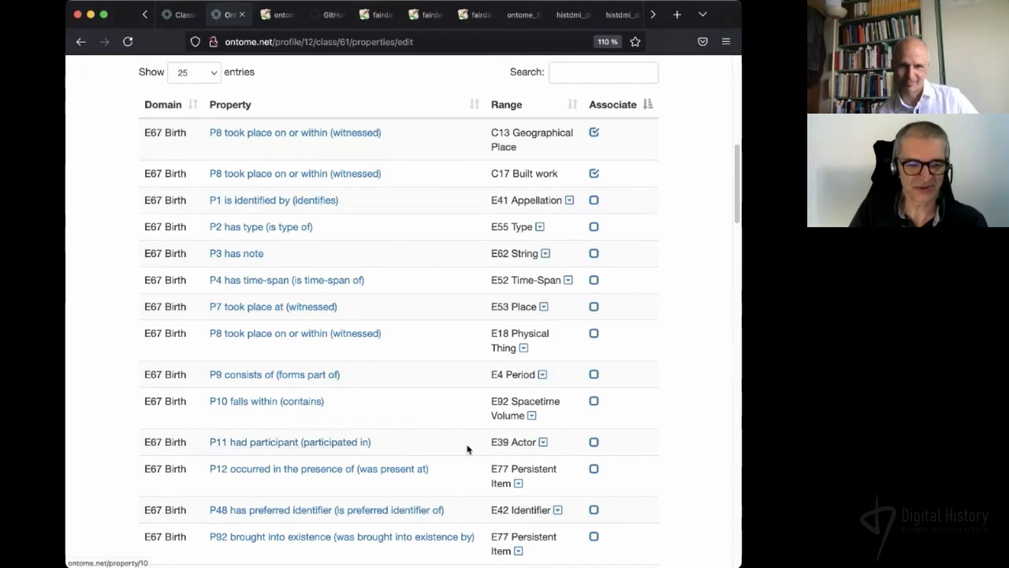
click(543, 443)
click(543, 447)
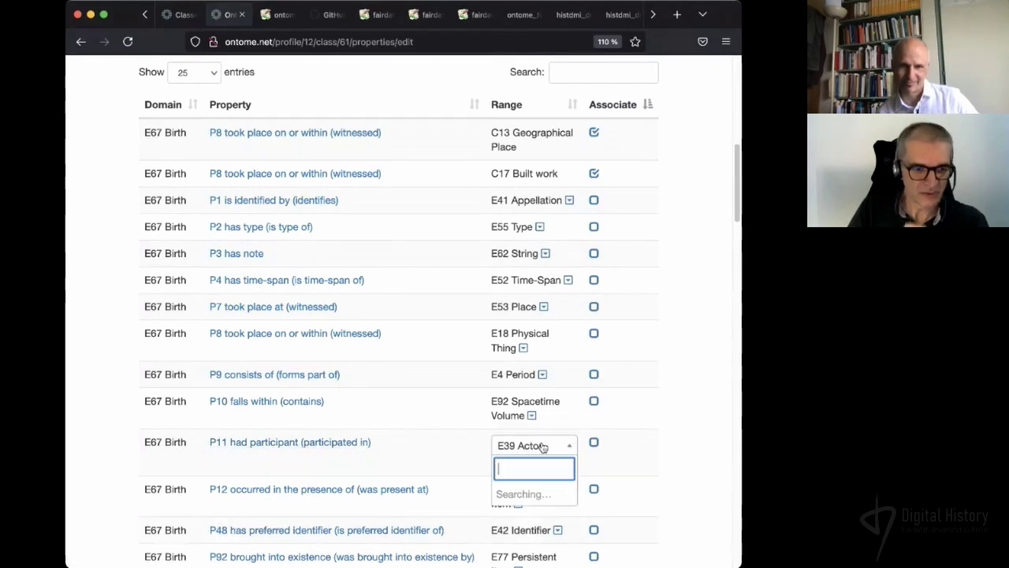
scroll(542, 446, down, 1)
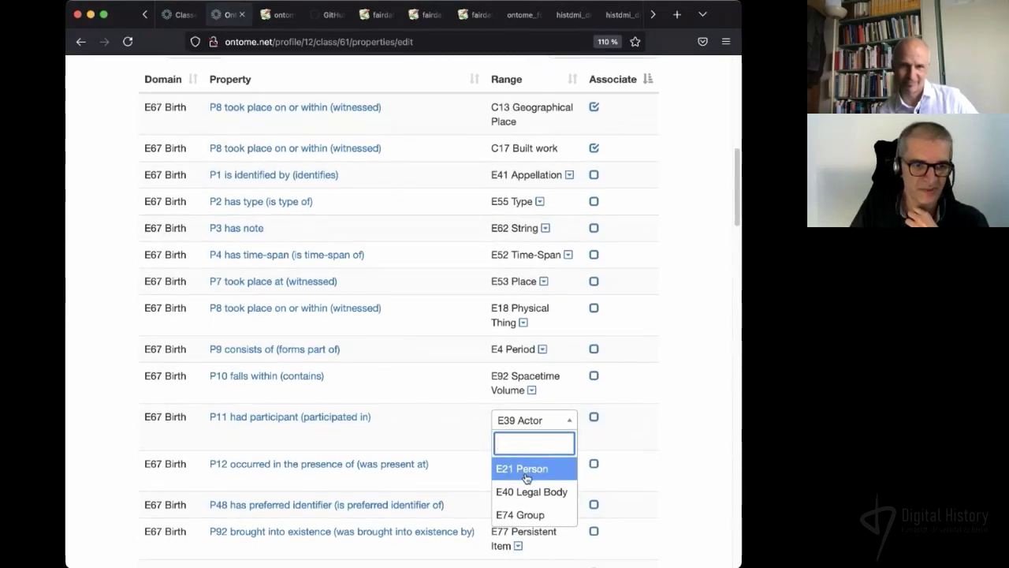
click(518, 472)
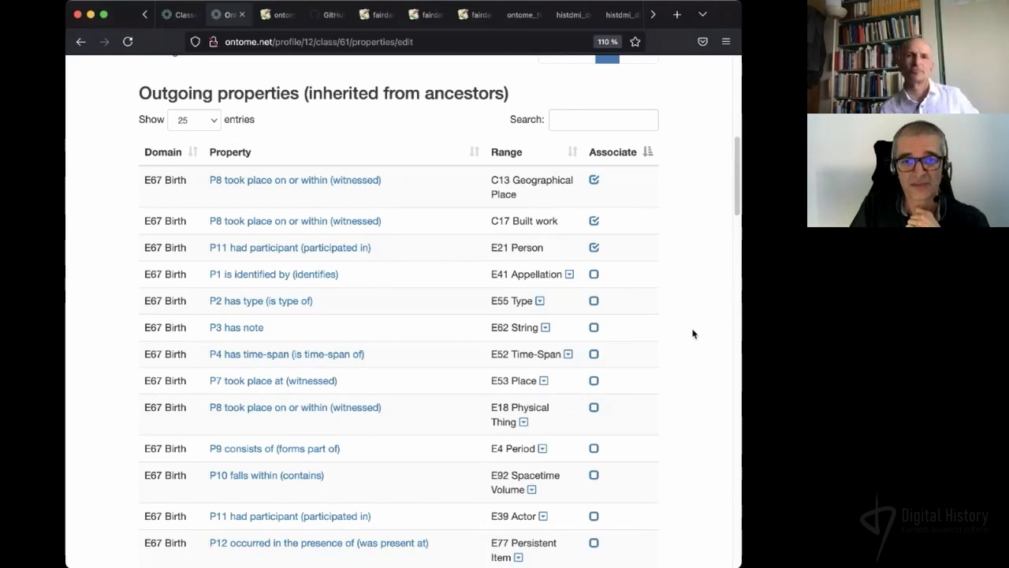
- Go back to the profile and search its associated properties for "person" to check the P11 had participant entry
scroll(692, 333, up, 3)
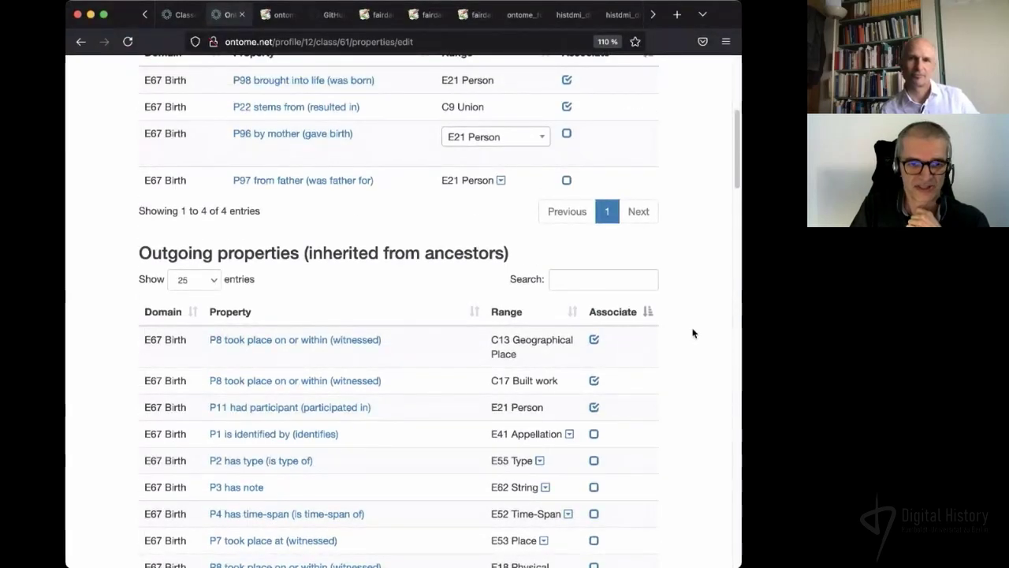
scroll(693, 333, up, 6)
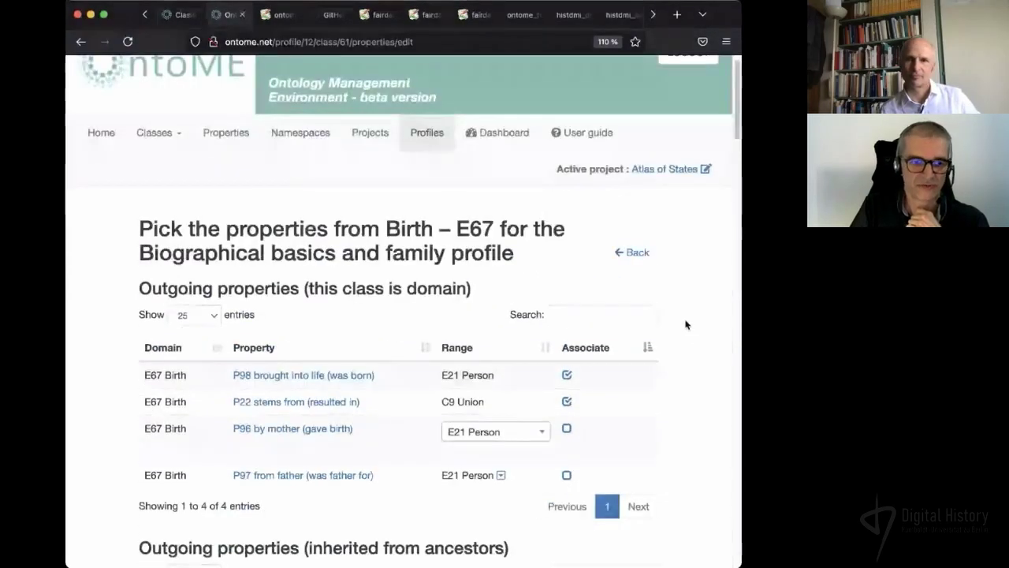
click(639, 254)
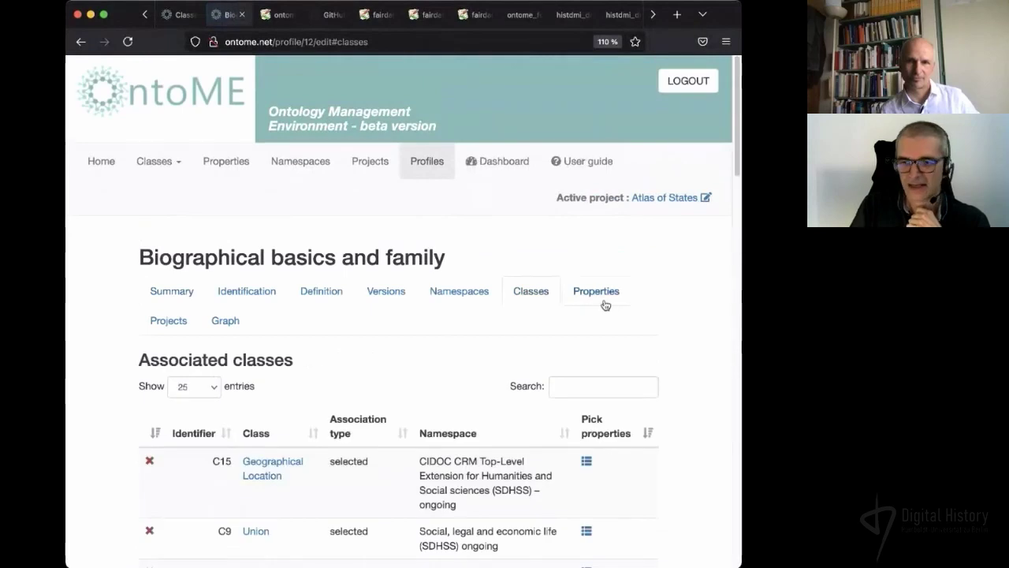
click(599, 293)
click(601, 384)
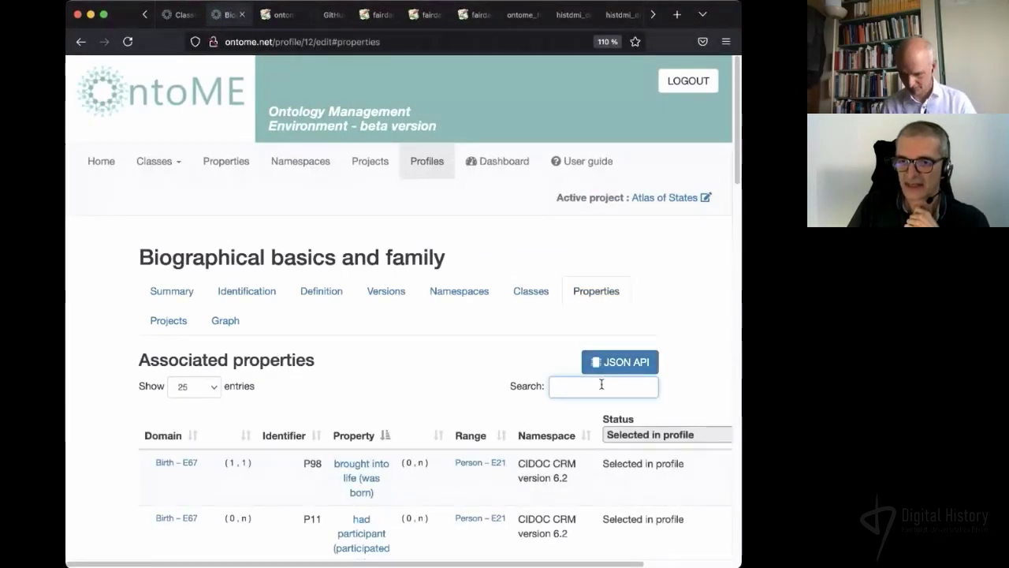
text(peros)
key(BackSpace)
key(BackSpace)
text(son)
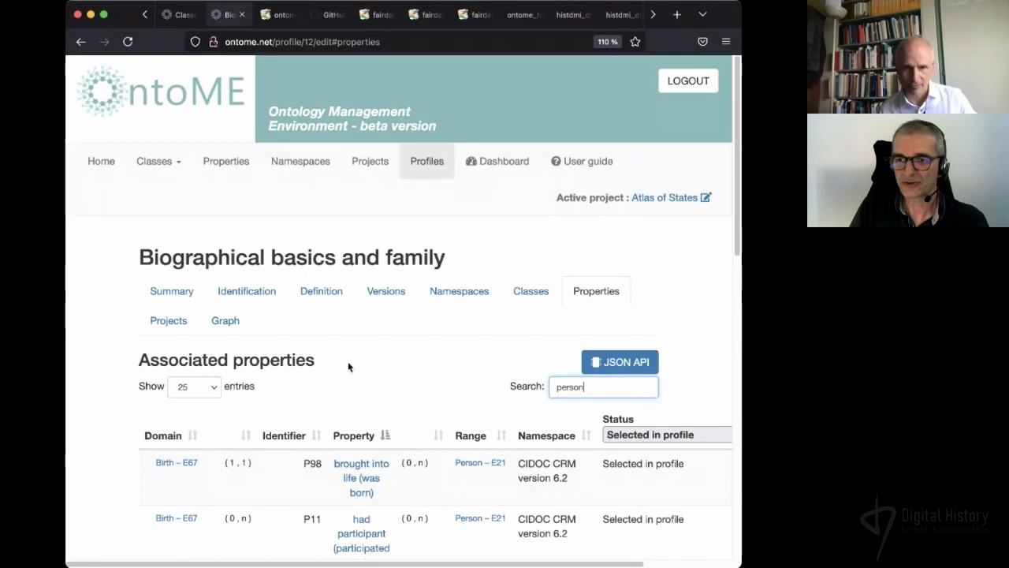
scroll(351, 361, down, 4)
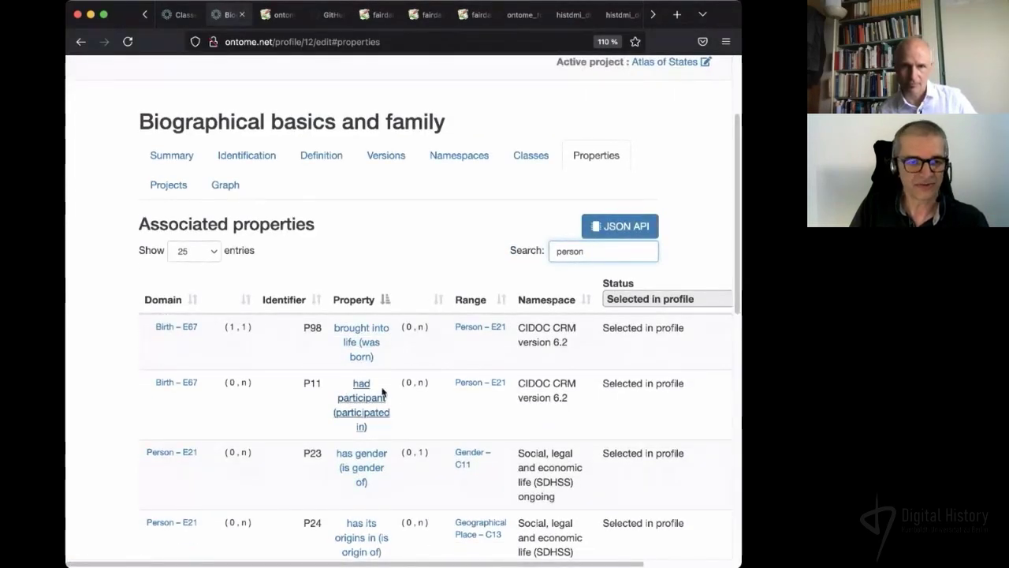
- Open the profile's graph and zoom out until the whole network of classes and properties fits in view
click(228, 186)
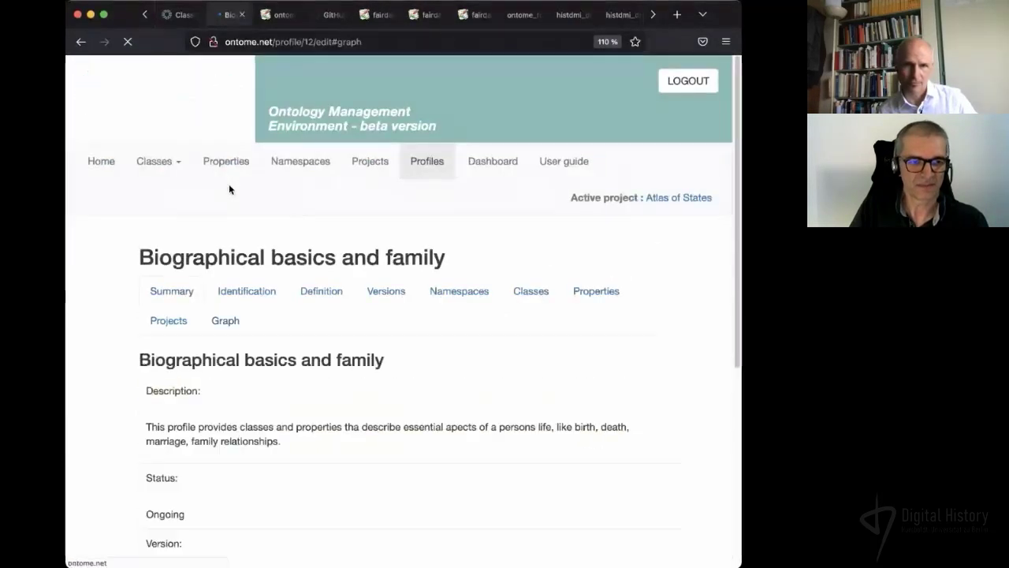
scroll(128, 452, down, 4)
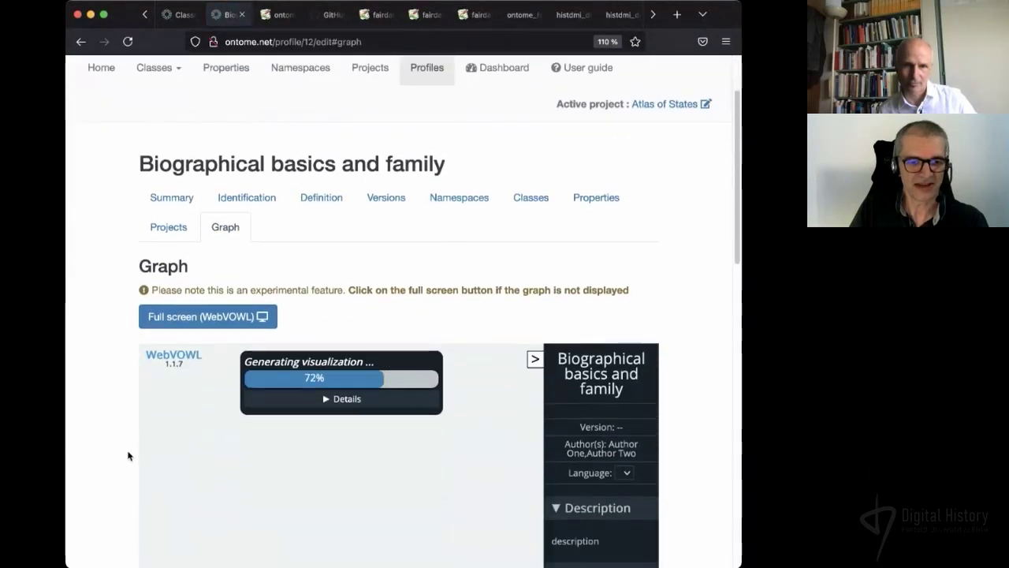
scroll(124, 457, down, 5)
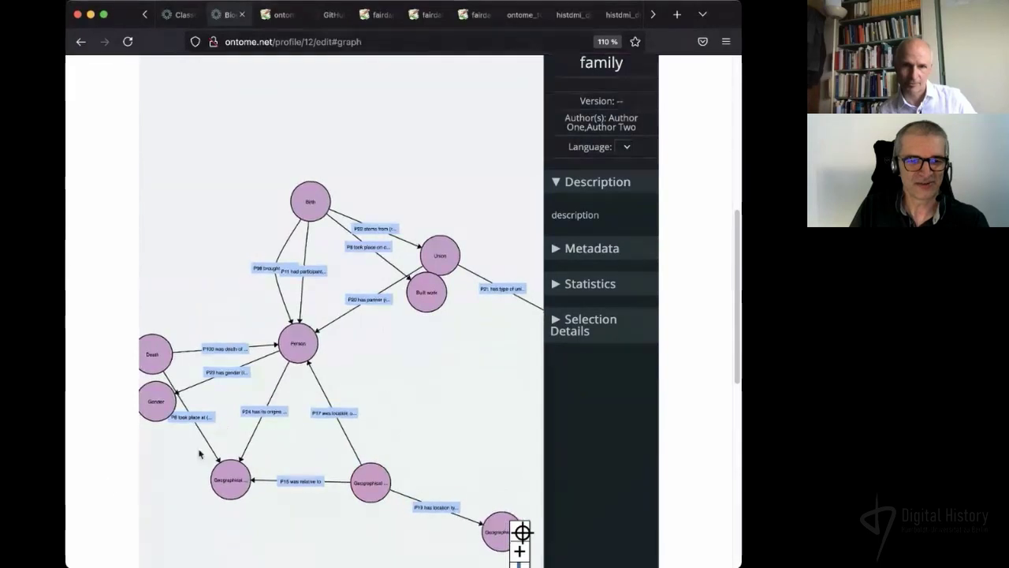
scroll(108, 481, down, 4)
click(522, 487)
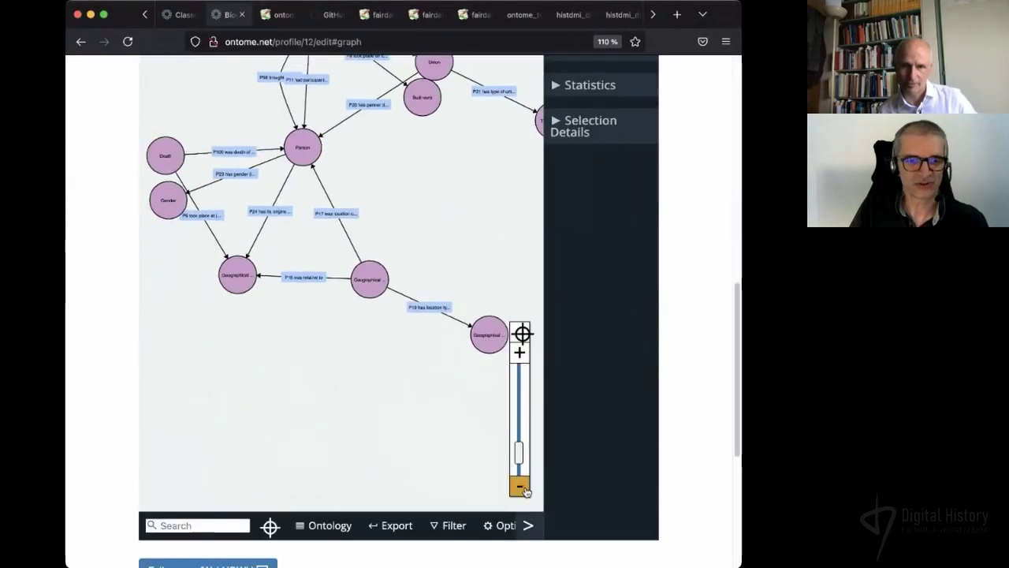
click(522, 487)
click(522, 487)
scroll(118, 427, up, 3)
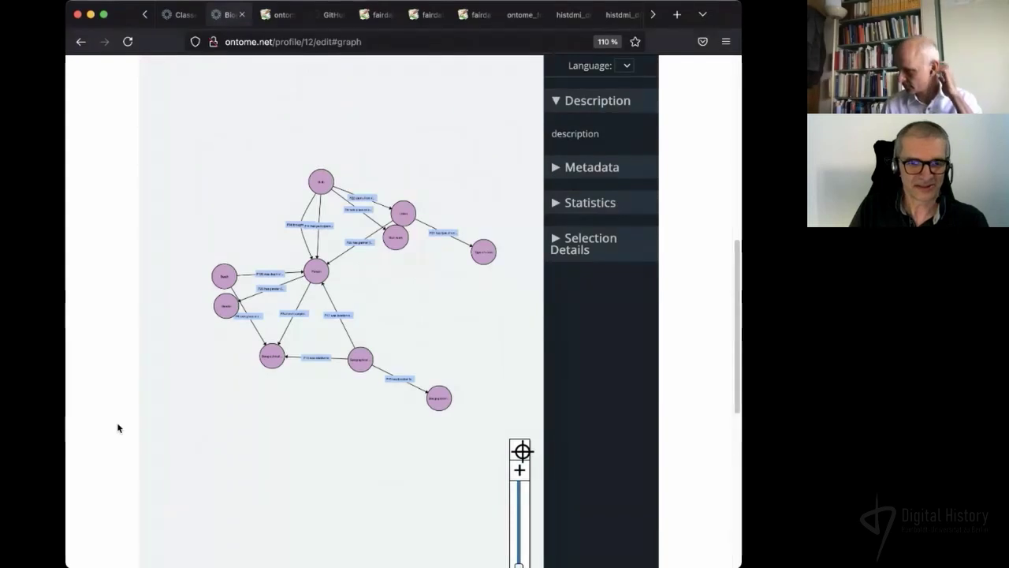
- Display the export formats available for the profile's graph
scroll(119, 426, down, 3)
scroll(118, 426, down, 3)
mouse_move(394, 447)
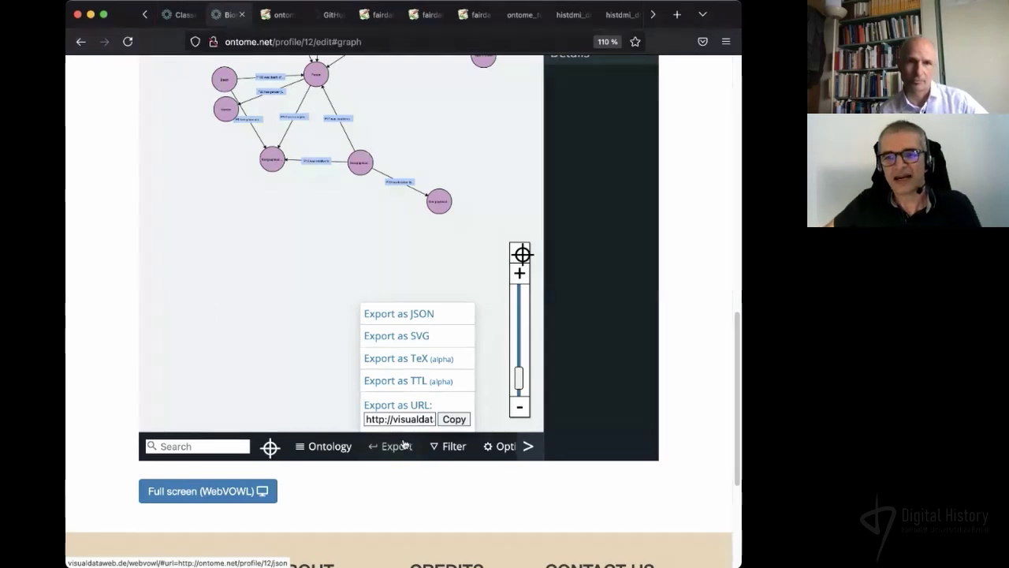
- Remove Birth's inherited property P11 had participant (participated in) with range E21 Person from the profile, and return to the profile's classes
scroll(100, 340, up, 5)
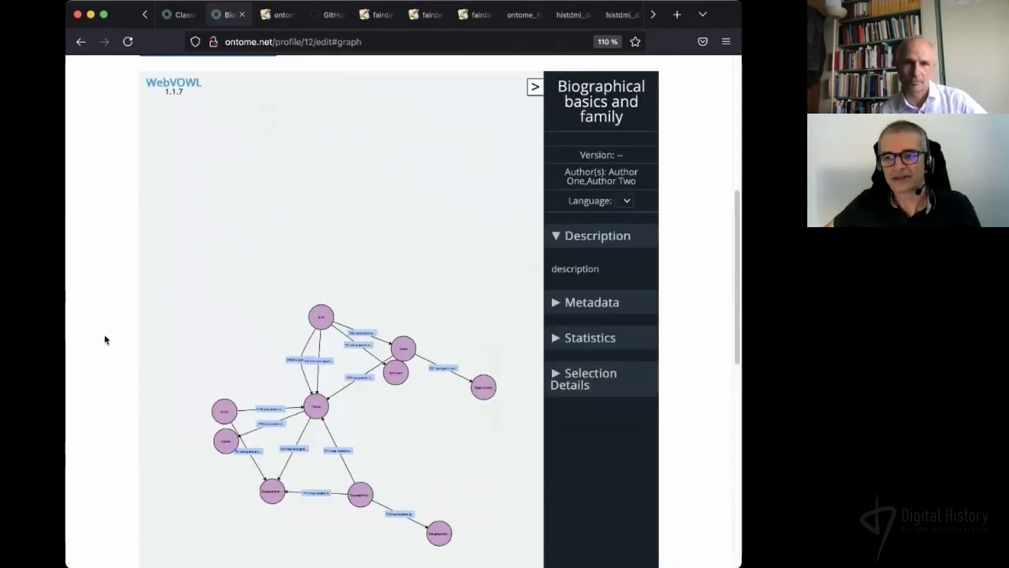
scroll(105, 339, up, 3)
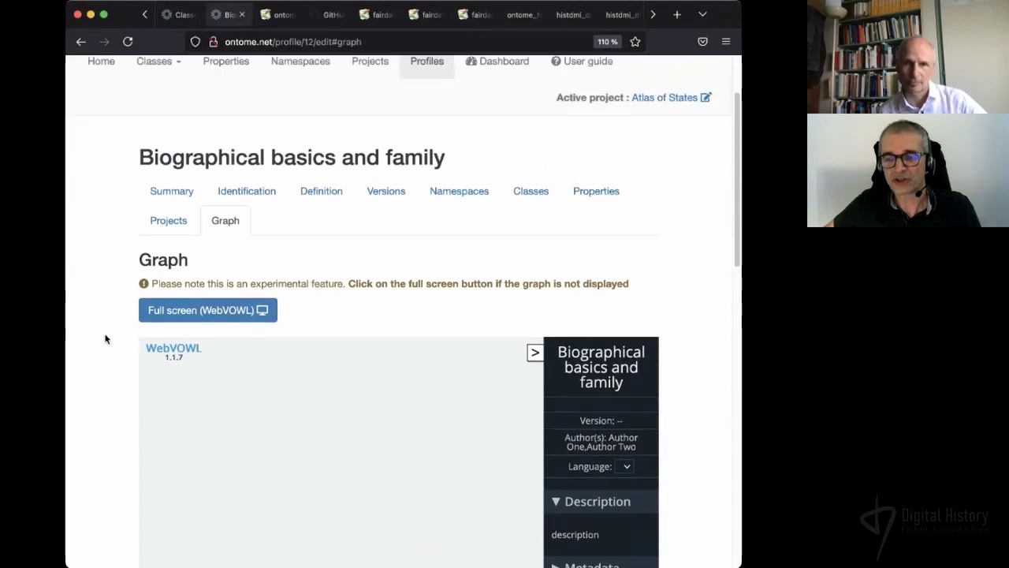
scroll(485, 272, up, 1)
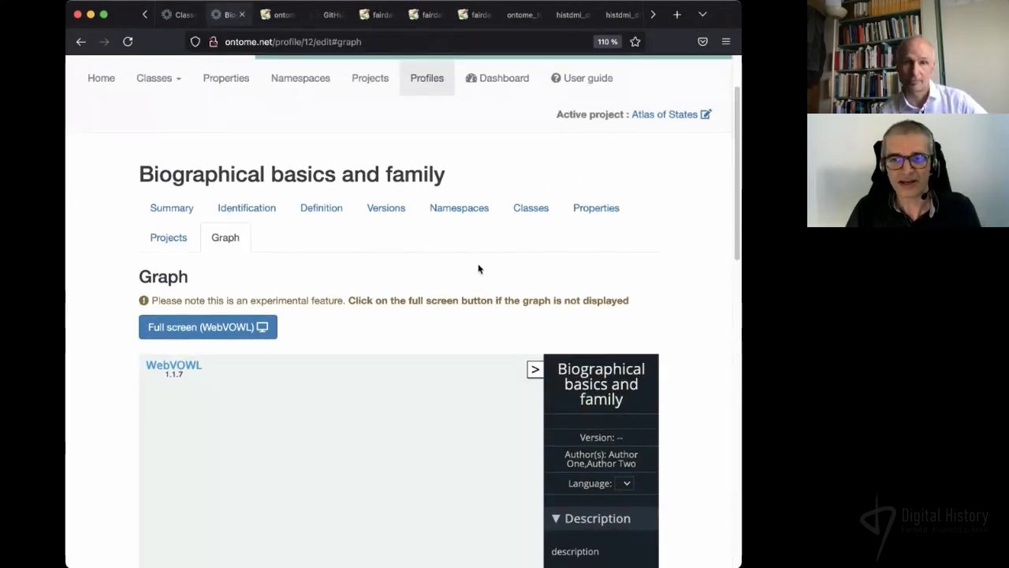
click(529, 212)
scroll(451, 369, down, 5)
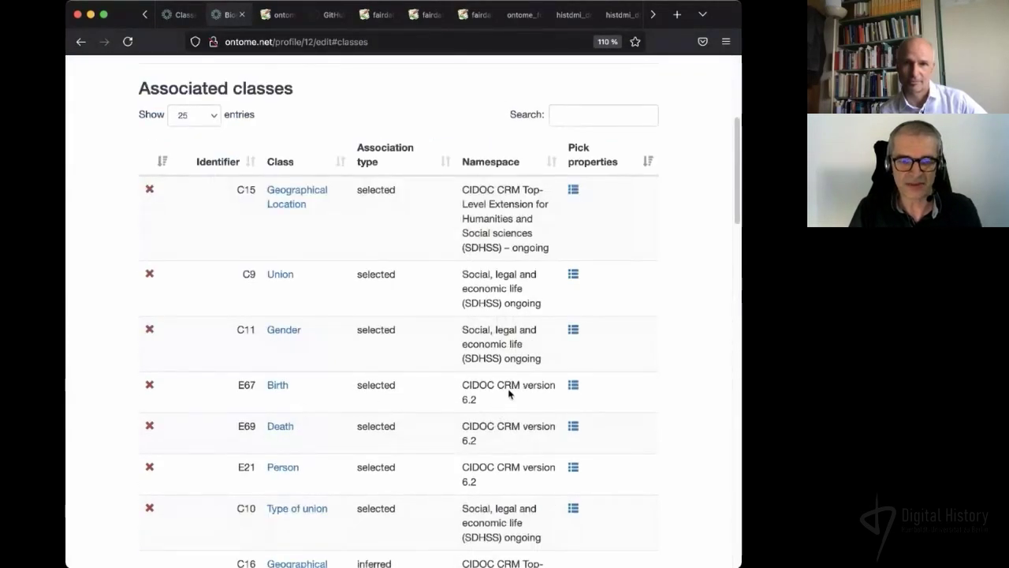
click(573, 385)
scroll(506, 390, down, 4)
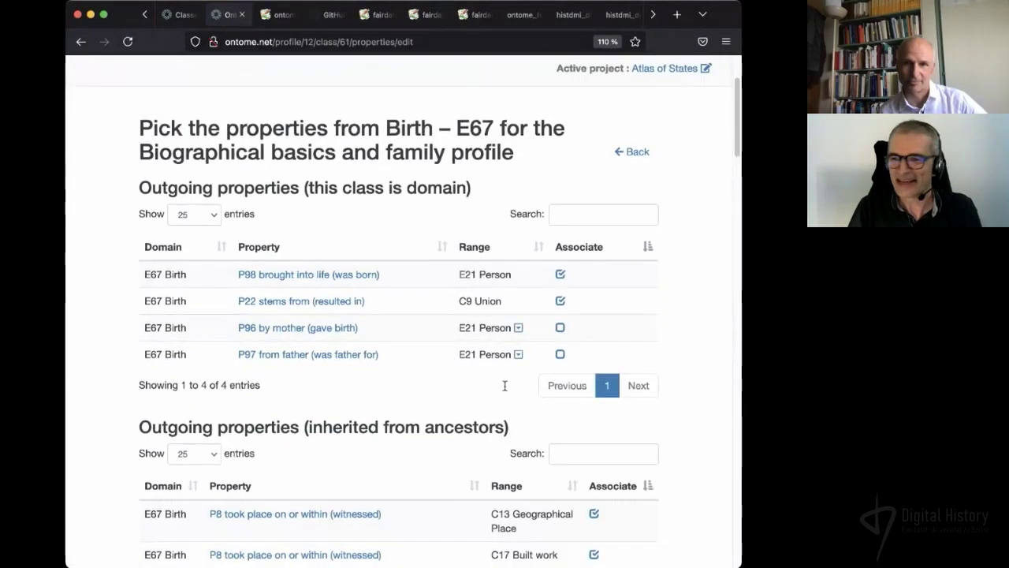
click(593, 436)
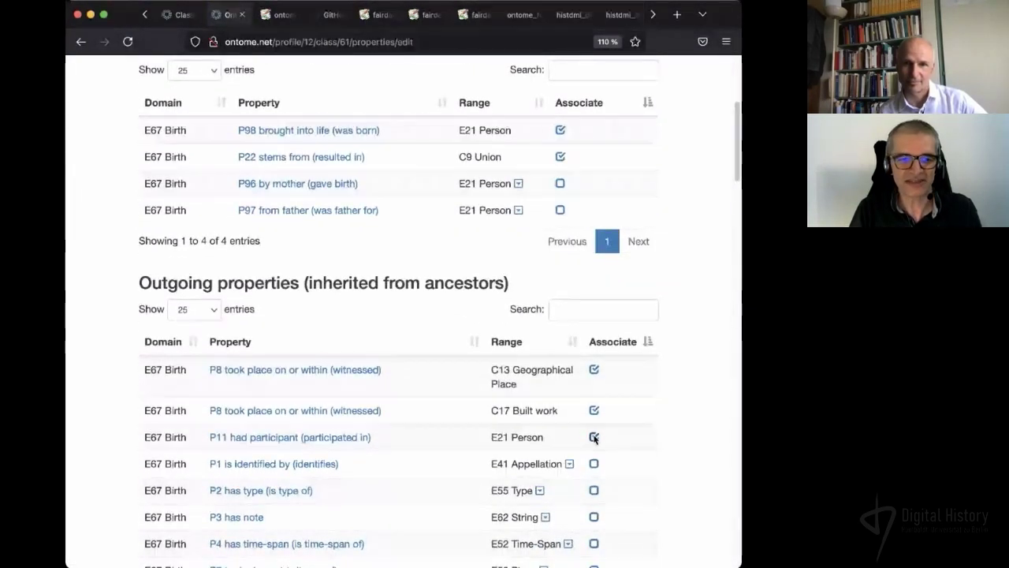
scroll(717, 417, up, 5)
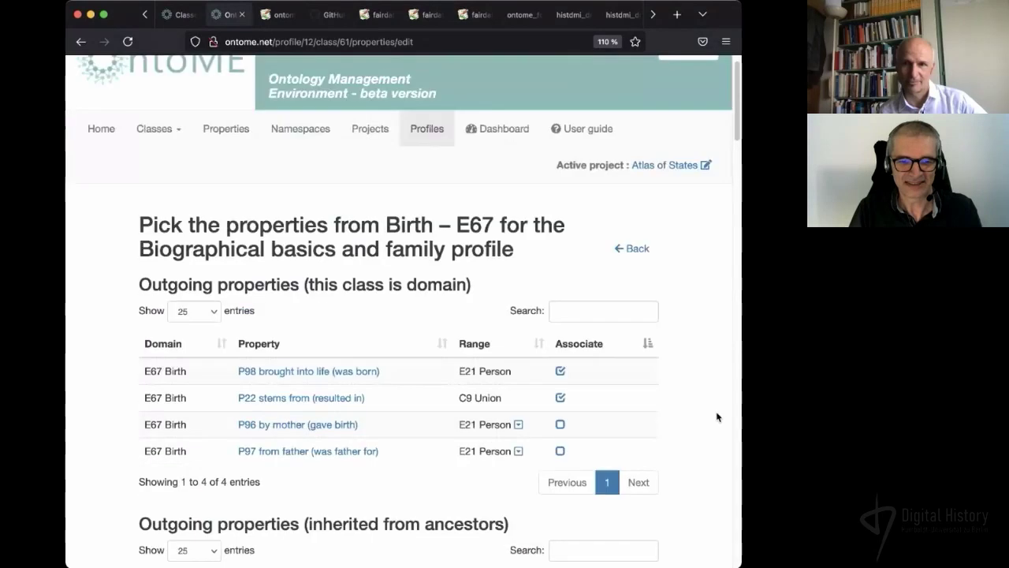
click(635, 266)
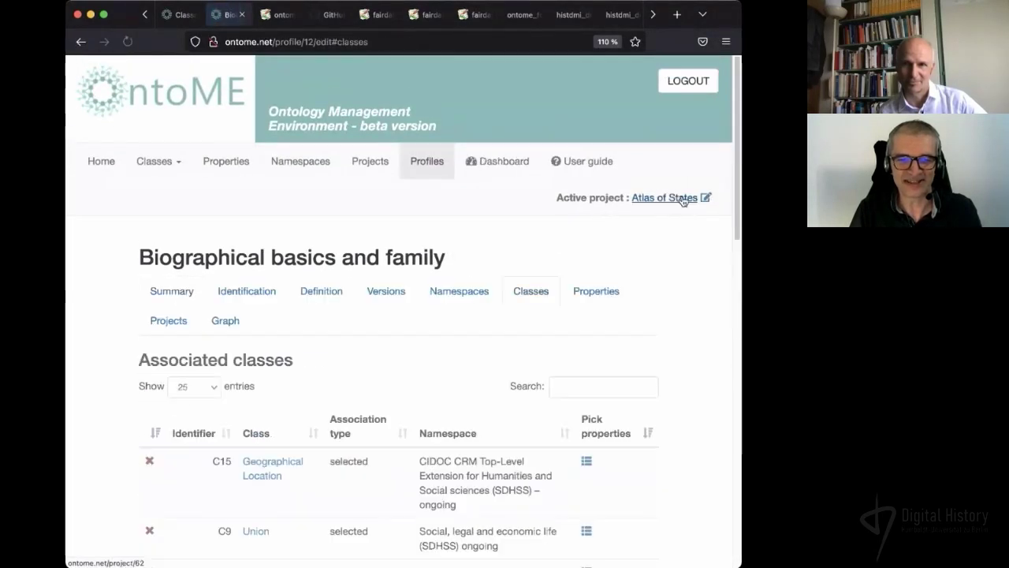
- Filter your own projects by "edu" and make Education, Higher Education and Academies the active project
click(706, 198)
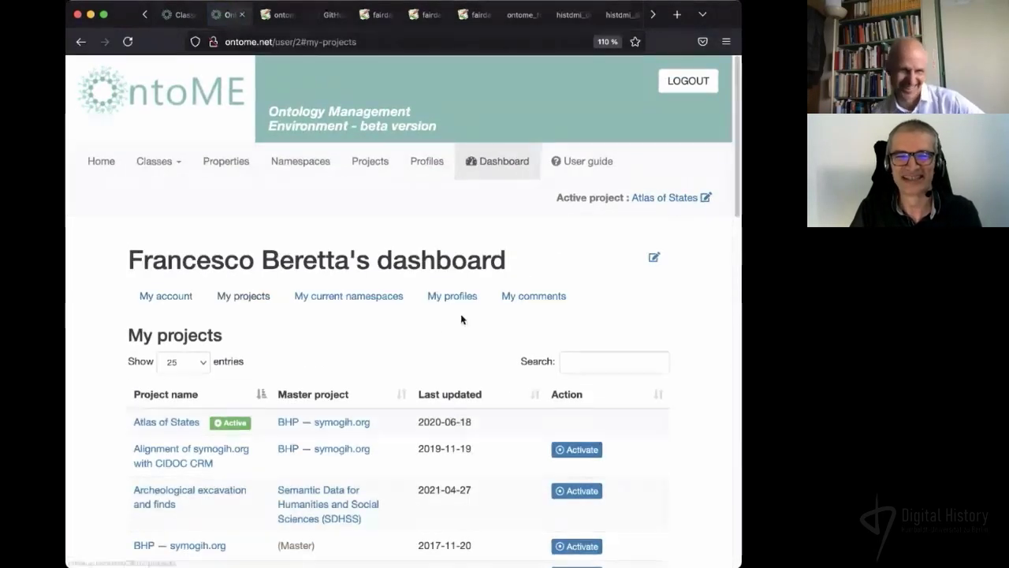
click(590, 364)
text(edu)
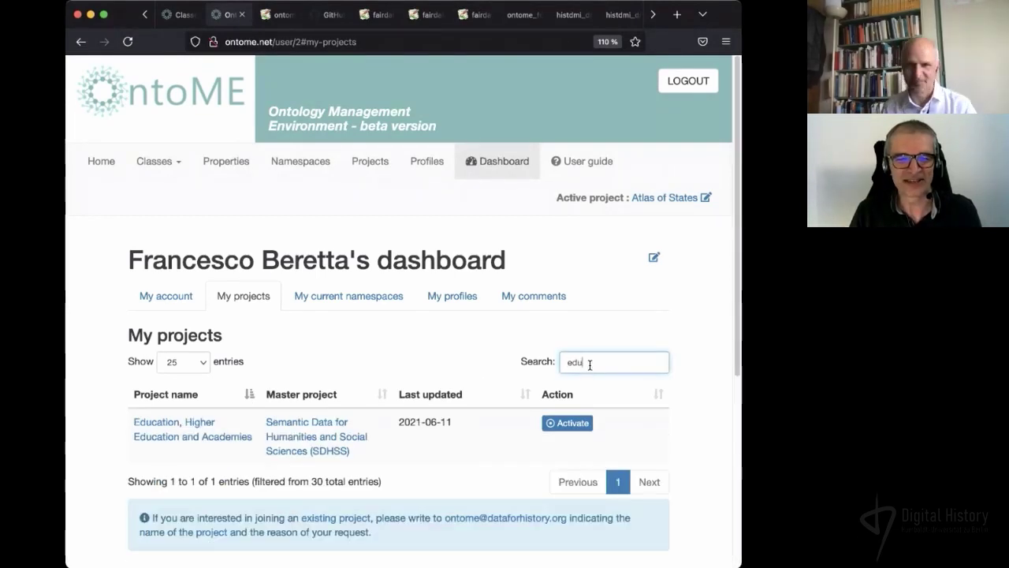
click(567, 424)
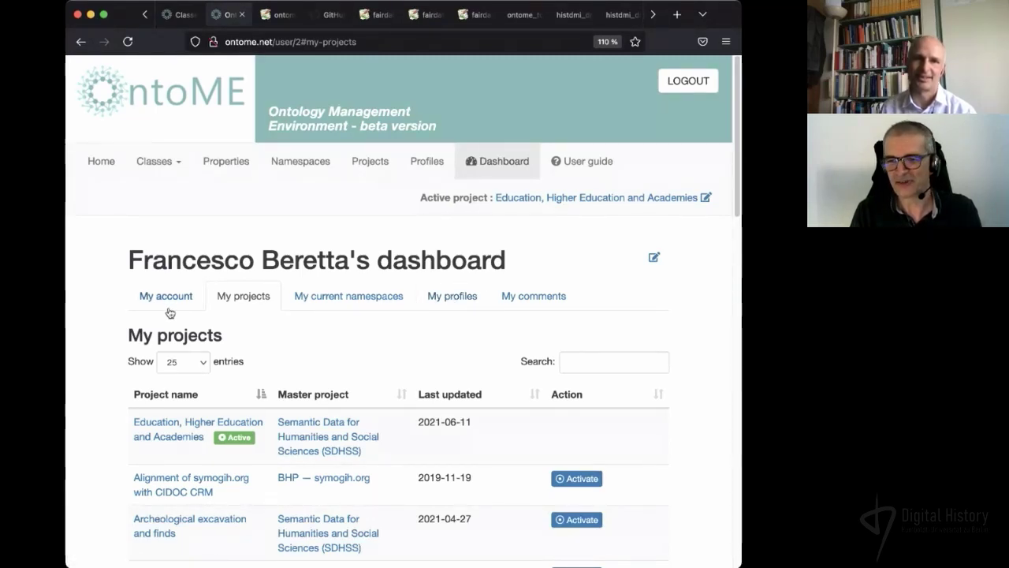
- Read the Education, Higher Education and Academies project's summary and open its namespace version Higher education and academies ongoing
click(154, 431)
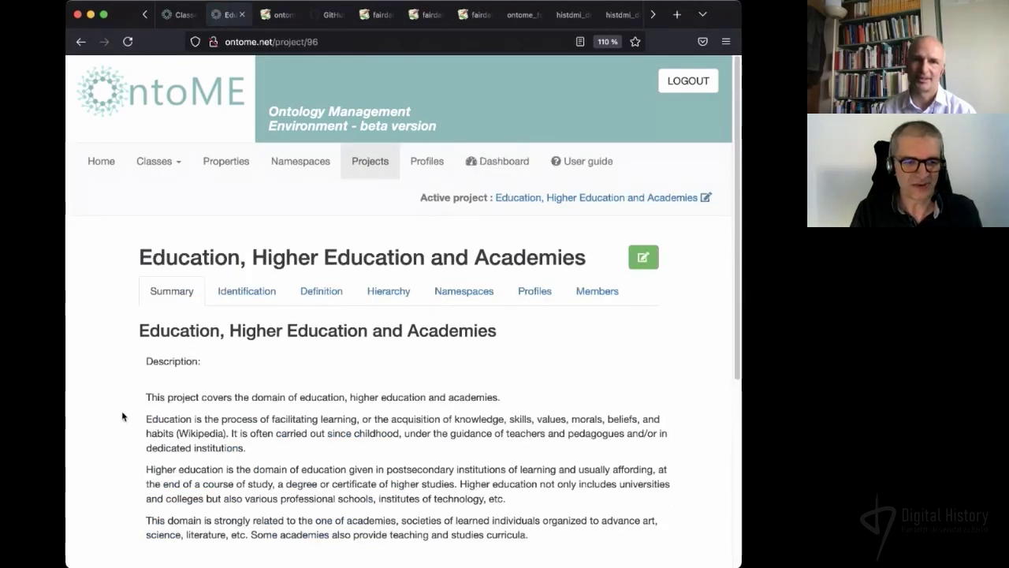
scroll(91, 419, down, 1)
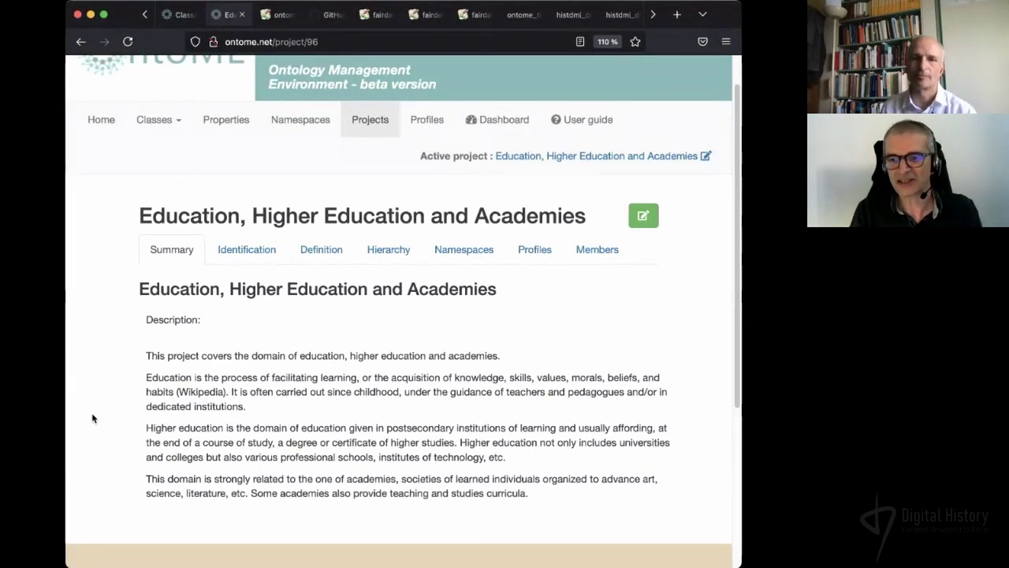
click(450, 252)
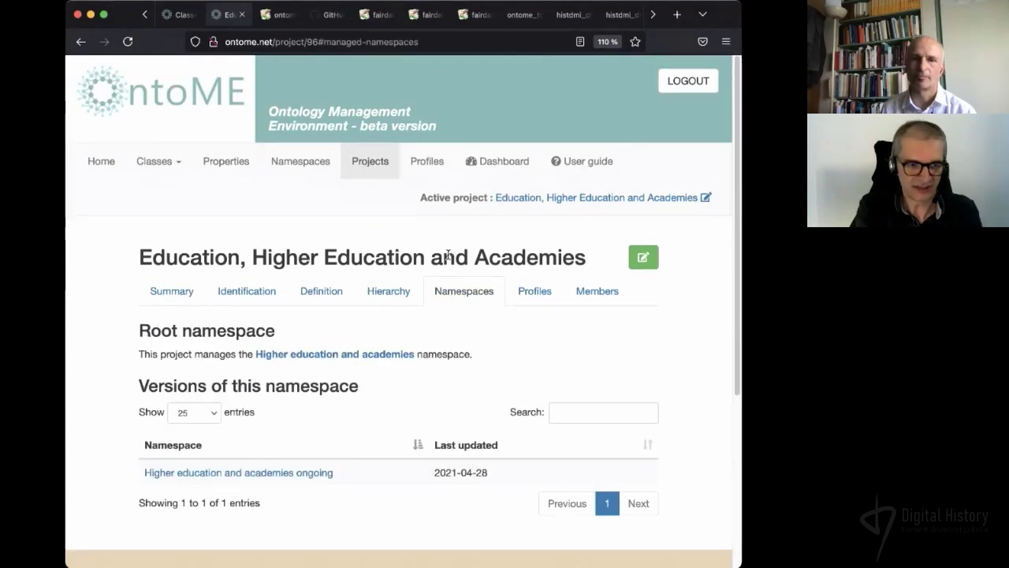
click(302, 473)
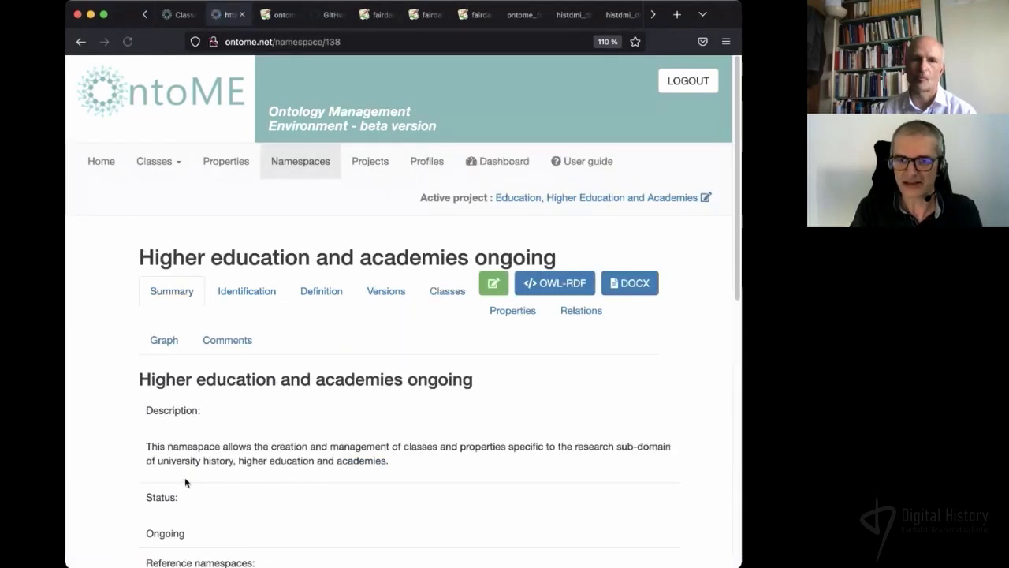
scroll(115, 475, down, 2)
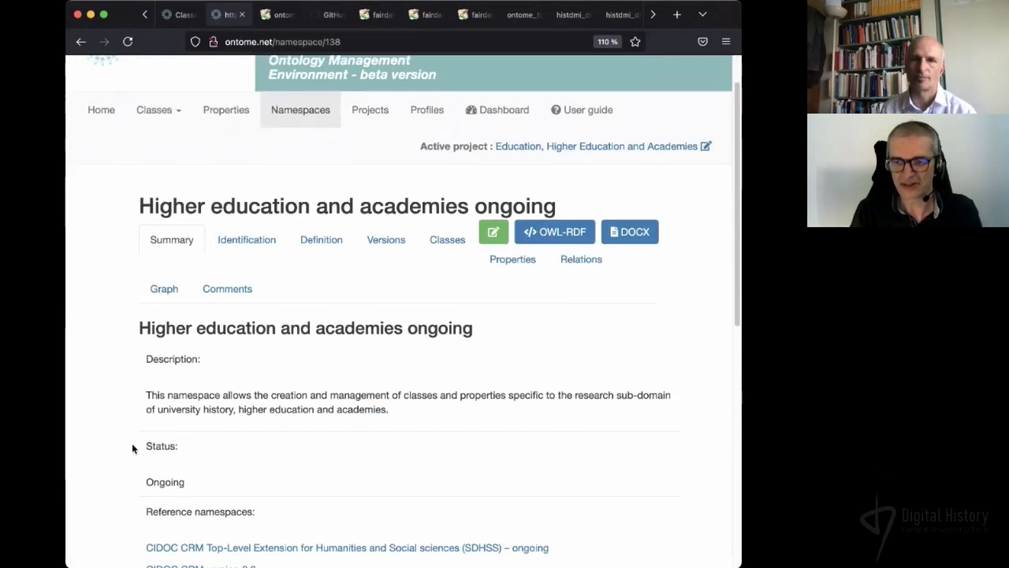
- Review the classes of the Higher education and academies namespace and read the summary of the Study – C2 class
click(439, 244)
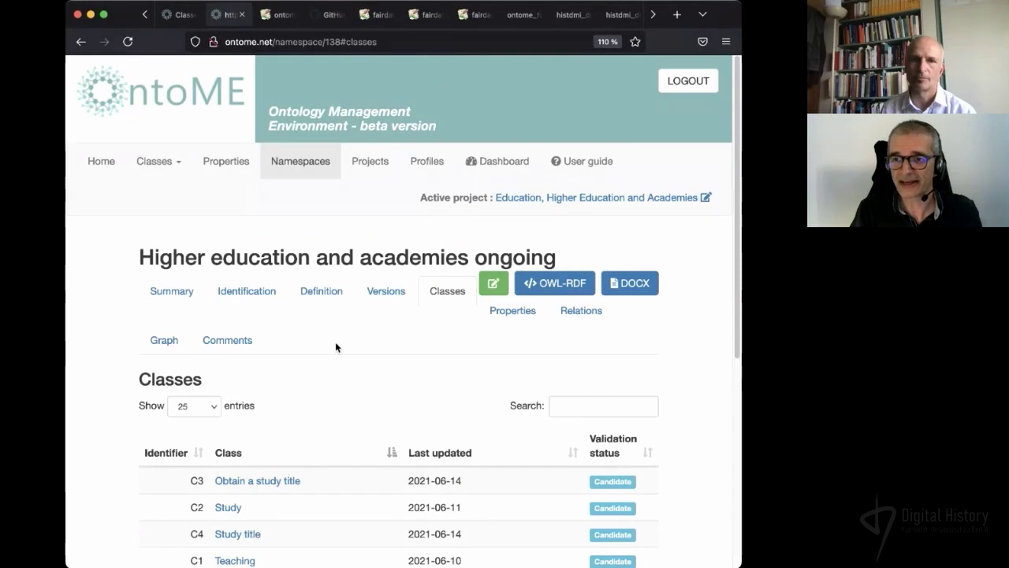
scroll(338, 342, down, 3)
scroll(296, 409, down, 1)
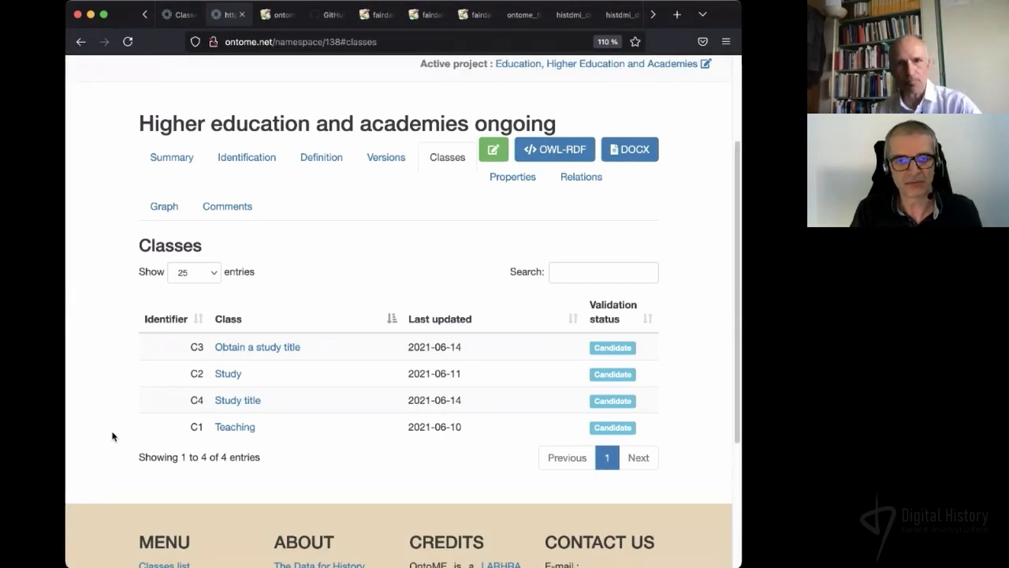
click(228, 375)
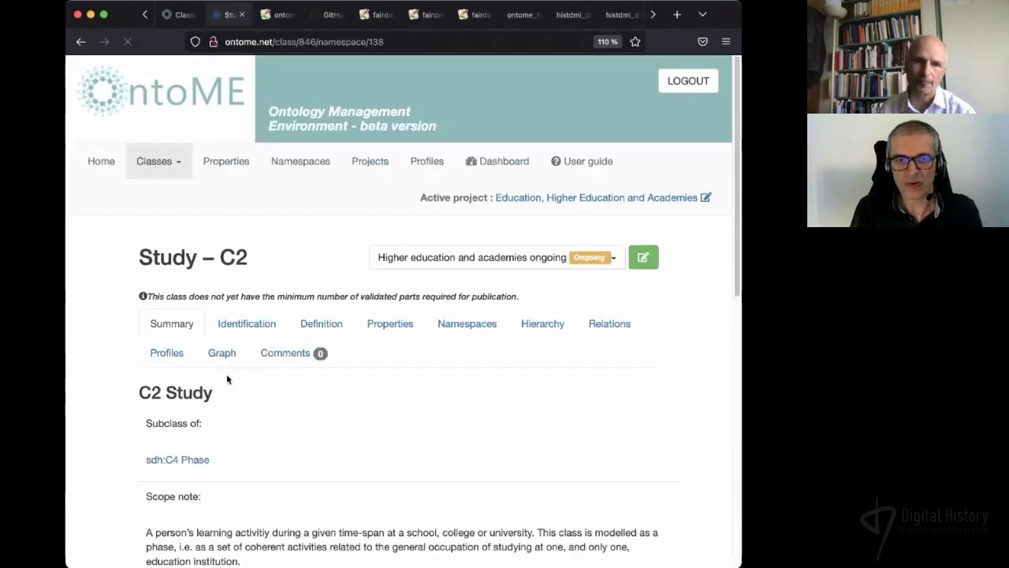
scroll(313, 446, down, 2)
scroll(314, 450, down, 1)
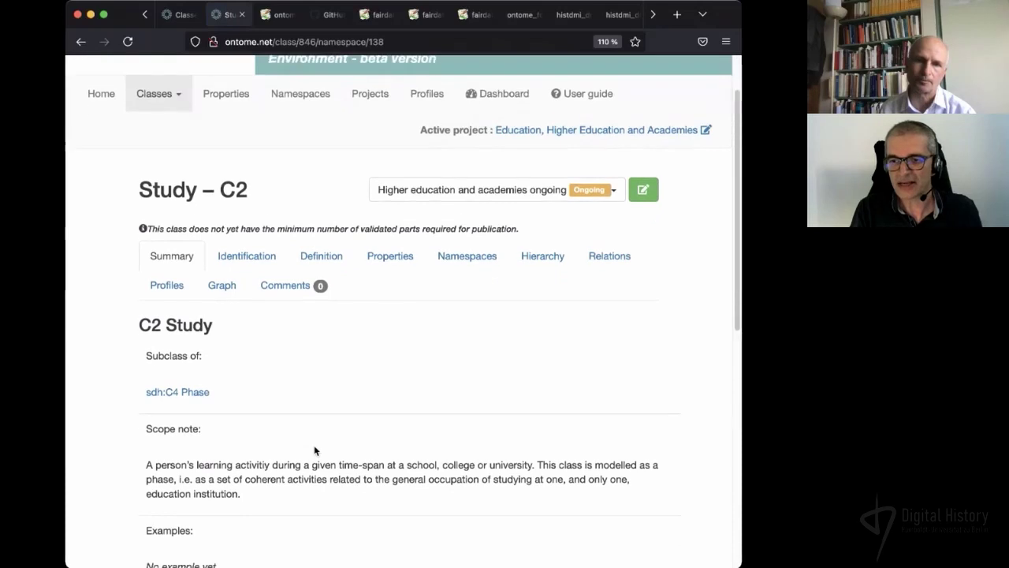
scroll(313, 450, up, 3)
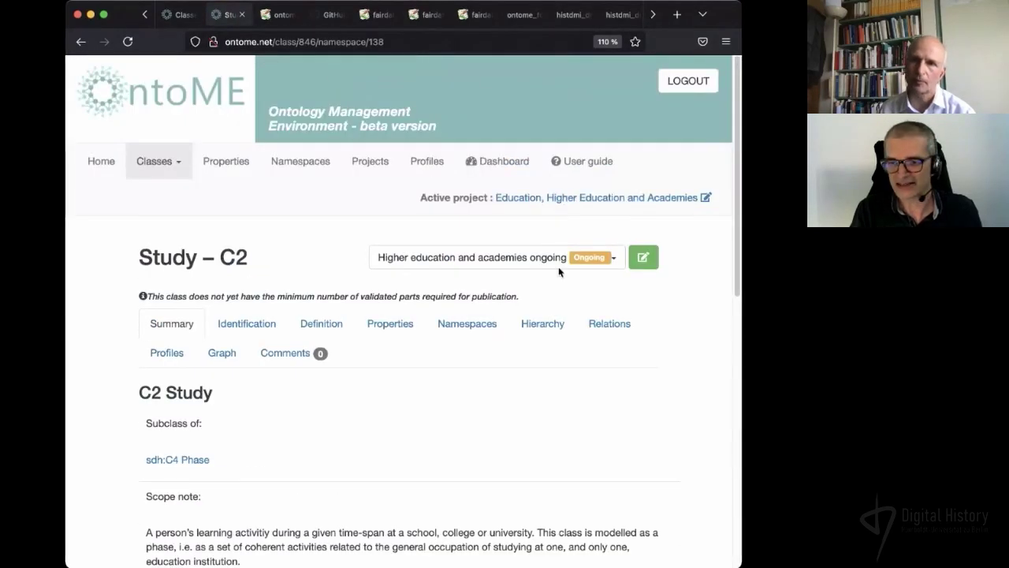
- Return to the active project and review the profiles it owns and uses
click(578, 202)
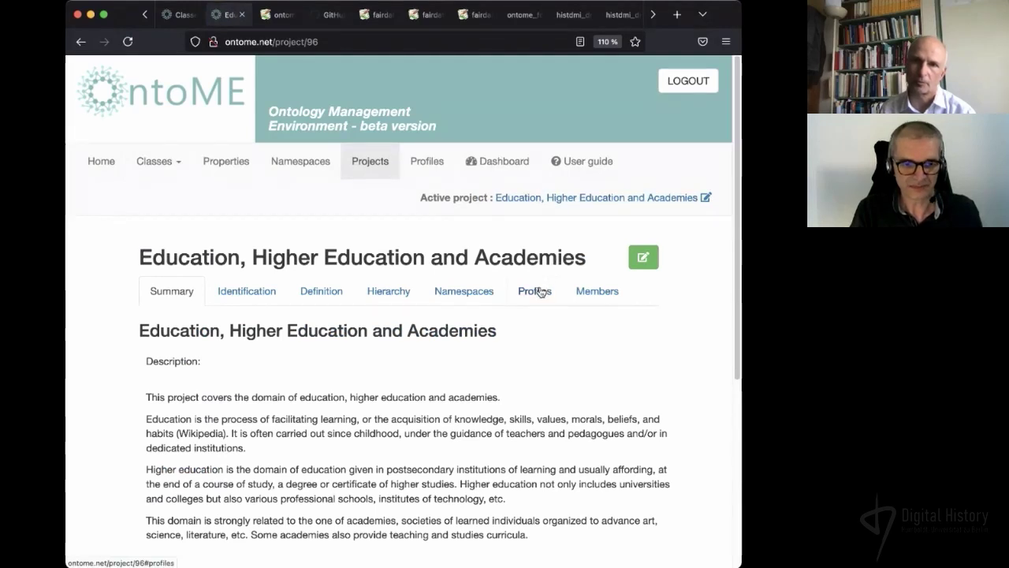
click(540, 292)
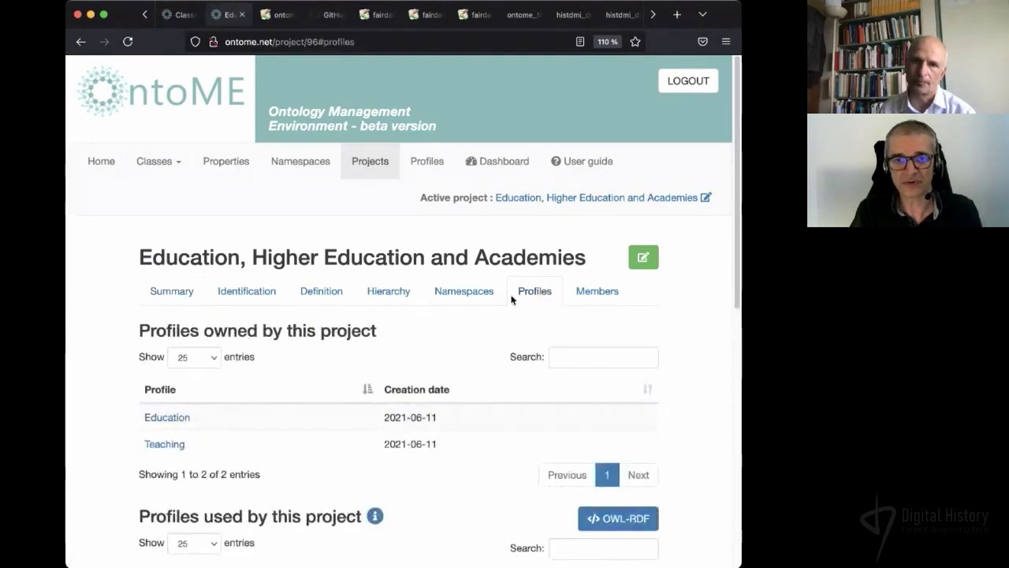
scroll(108, 417, down, 1)
scroll(108, 416, down, 4)
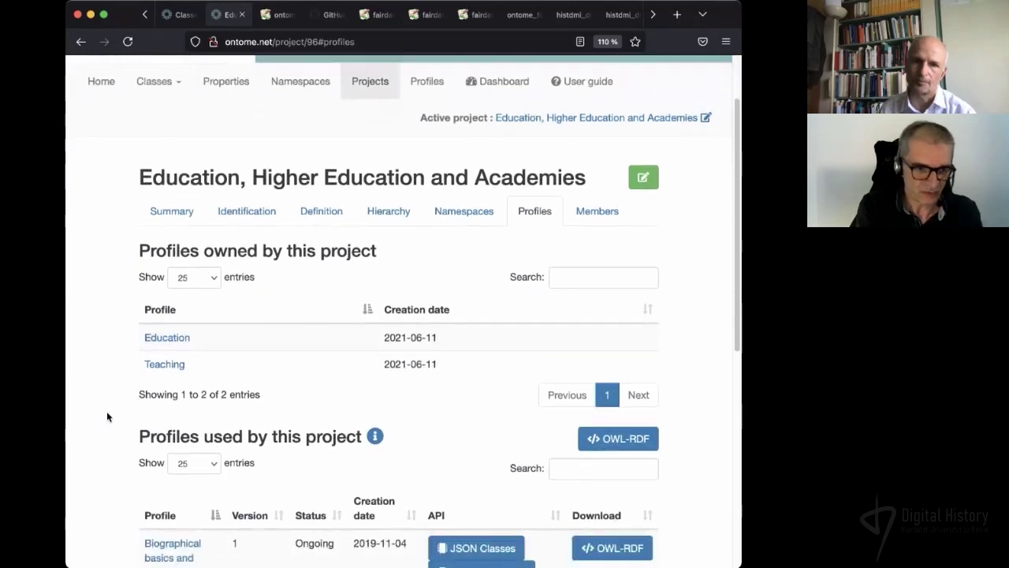
scroll(108, 417, down, 1)
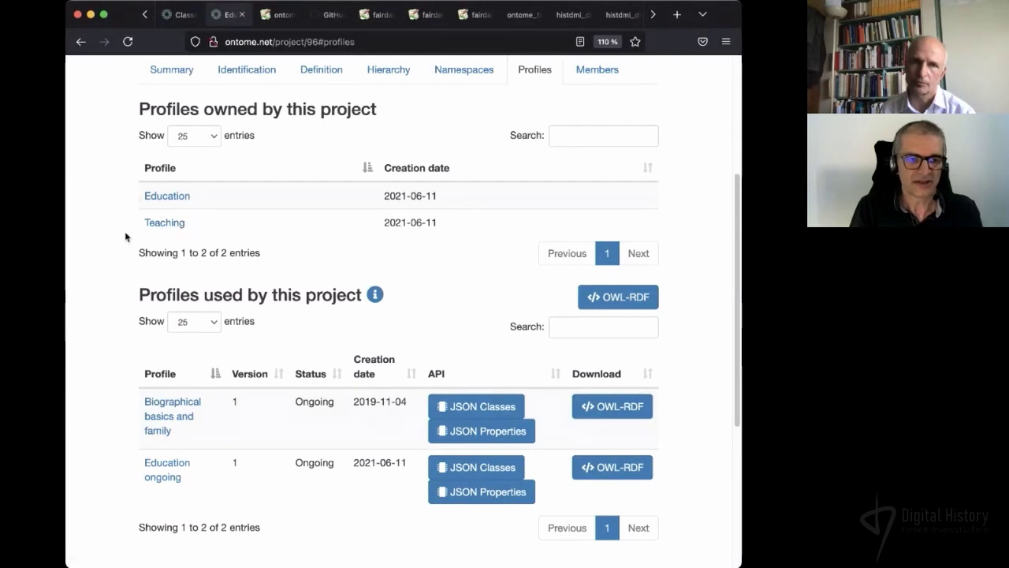
scroll(253, 265, up, 1)
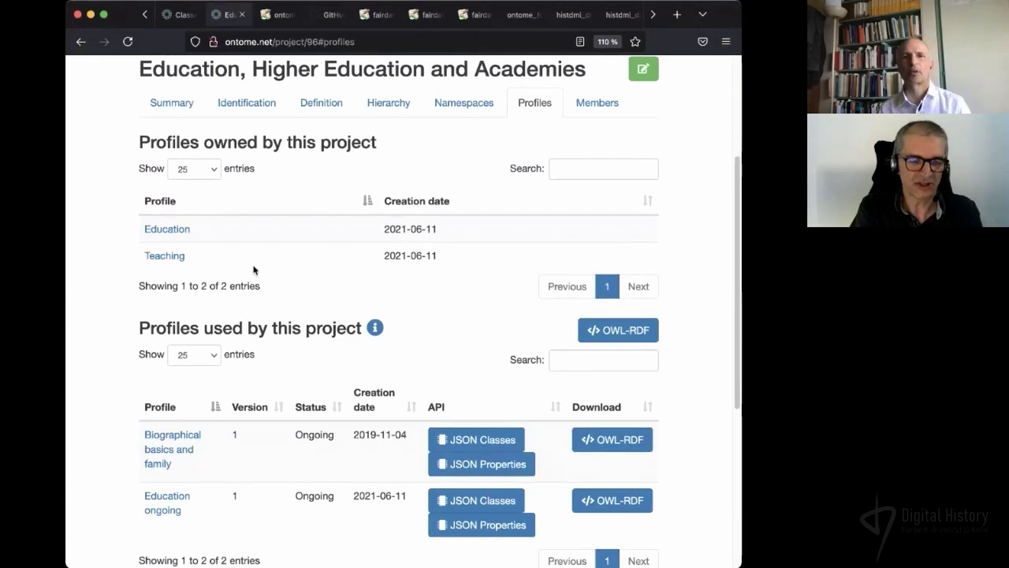
- Open the Education ongoing profile in a new browser tab and examine its associated classes and association types
super+click(175, 497)
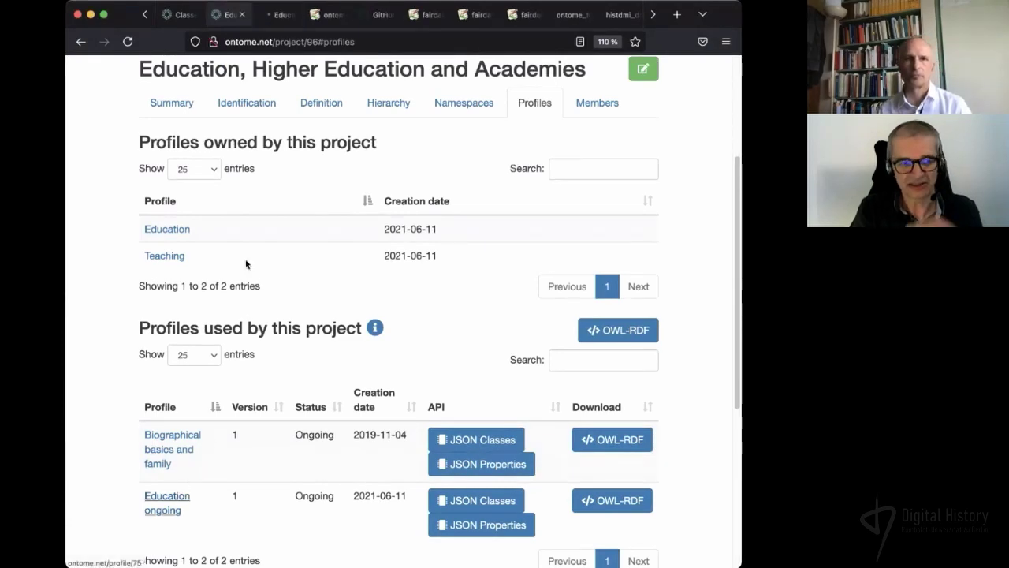
click(276, 15)
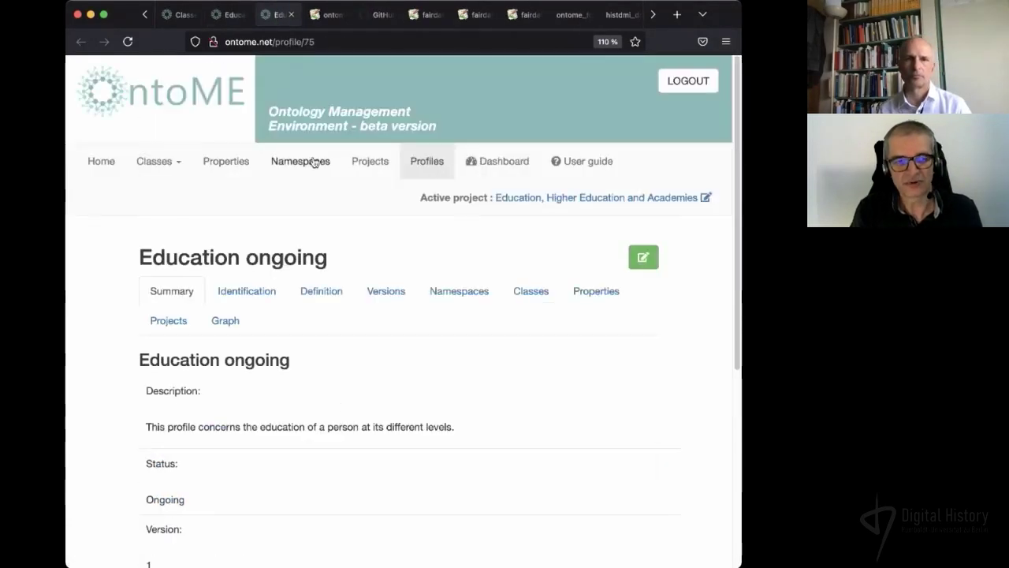
click(521, 305)
scroll(126, 355, down, 1)
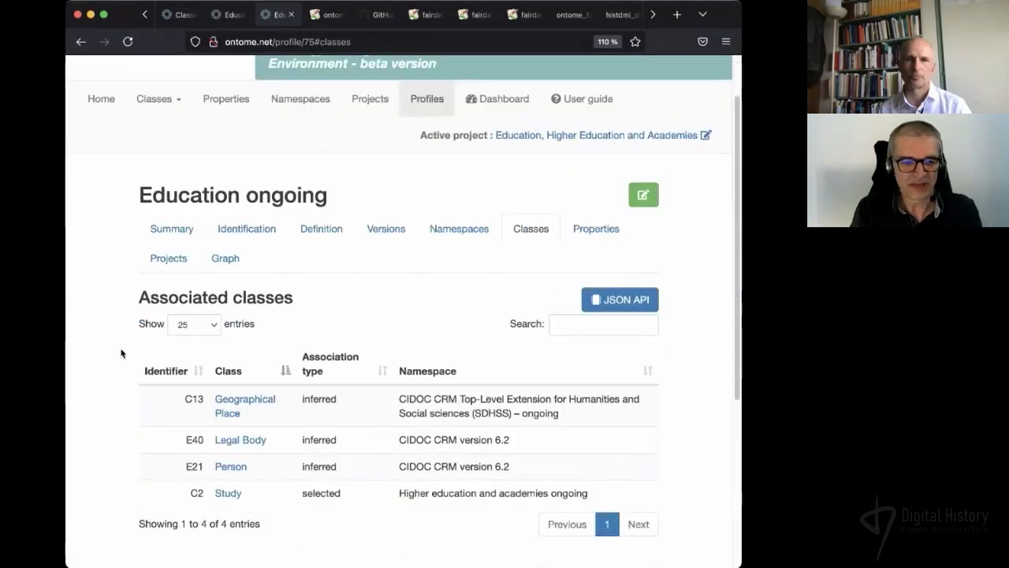
scroll(121, 354, down, 1)
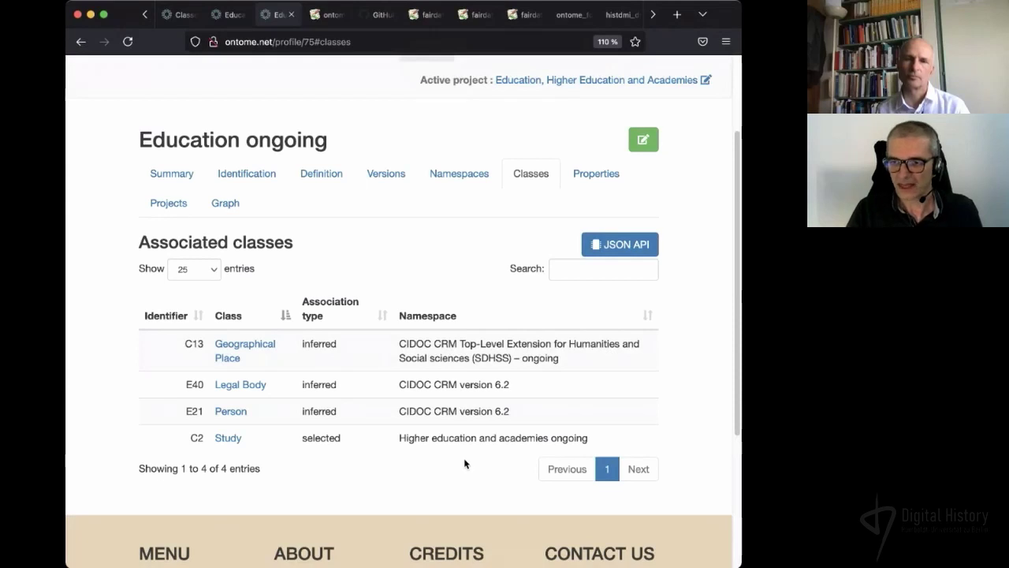
scroll(464, 464, up, 2)
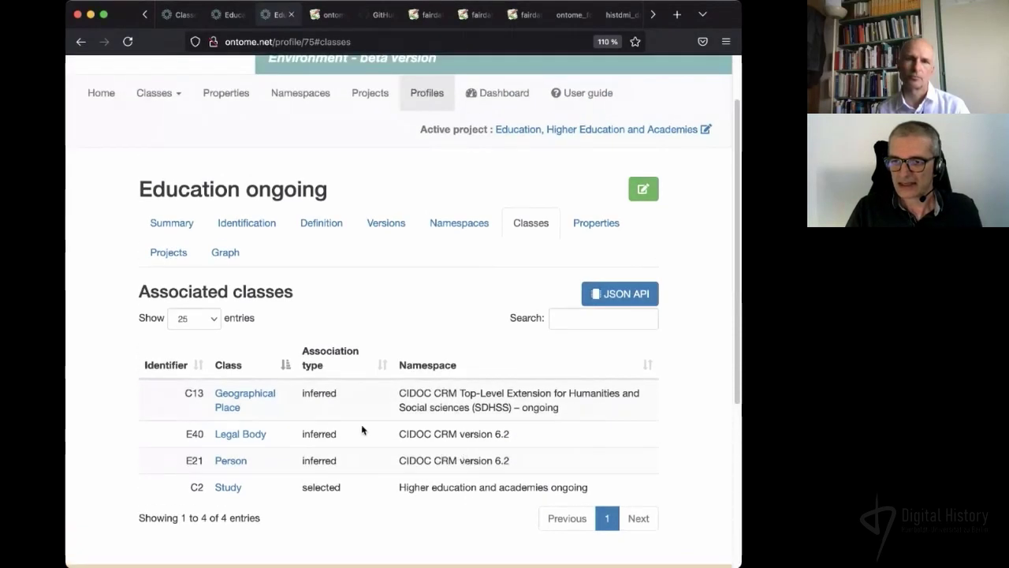
- Open the Education ongoing profile's graph and examine how Study connects to the other classes
click(226, 254)
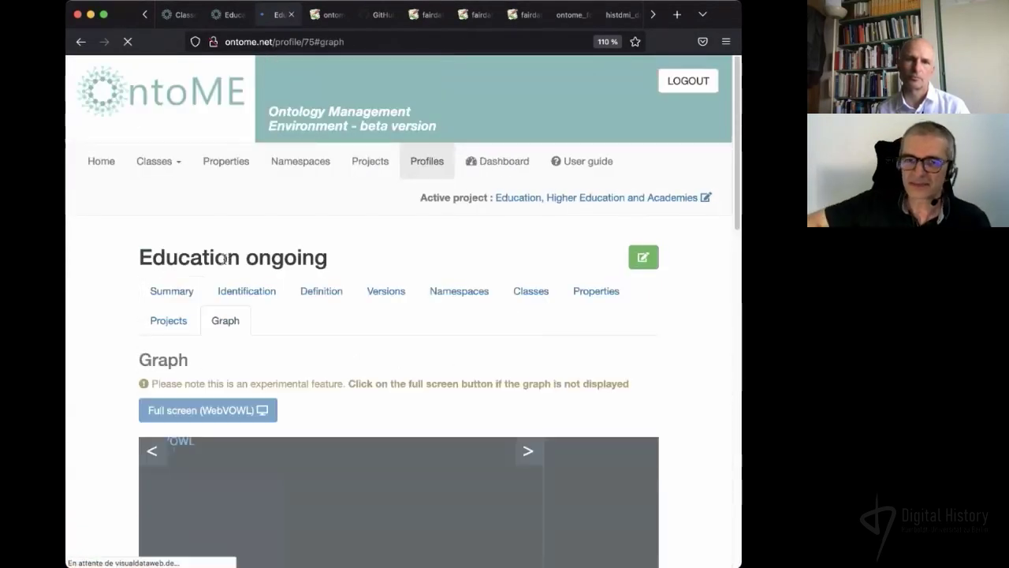
scroll(107, 438, down, 1)
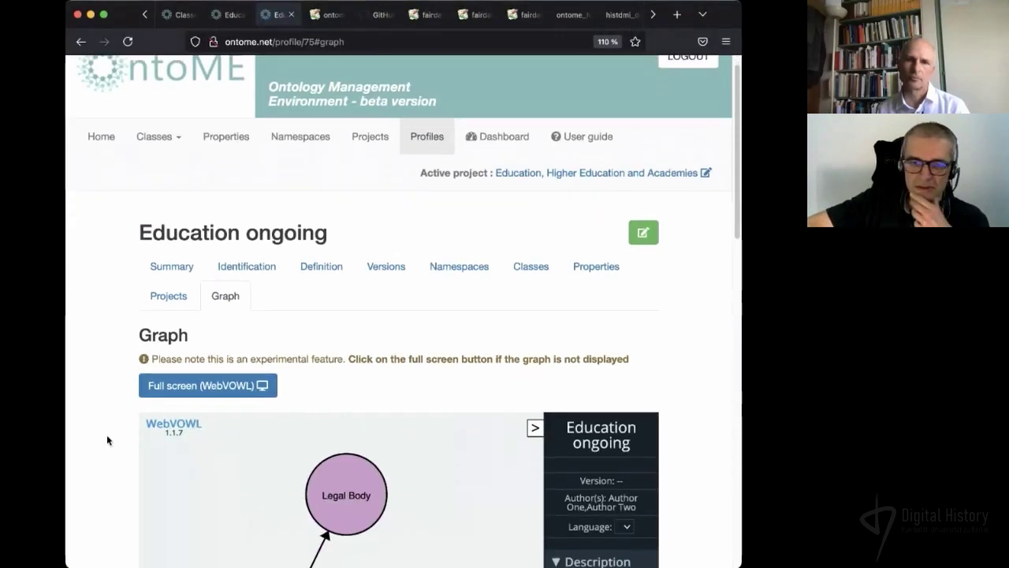
scroll(107, 440, down, 5)
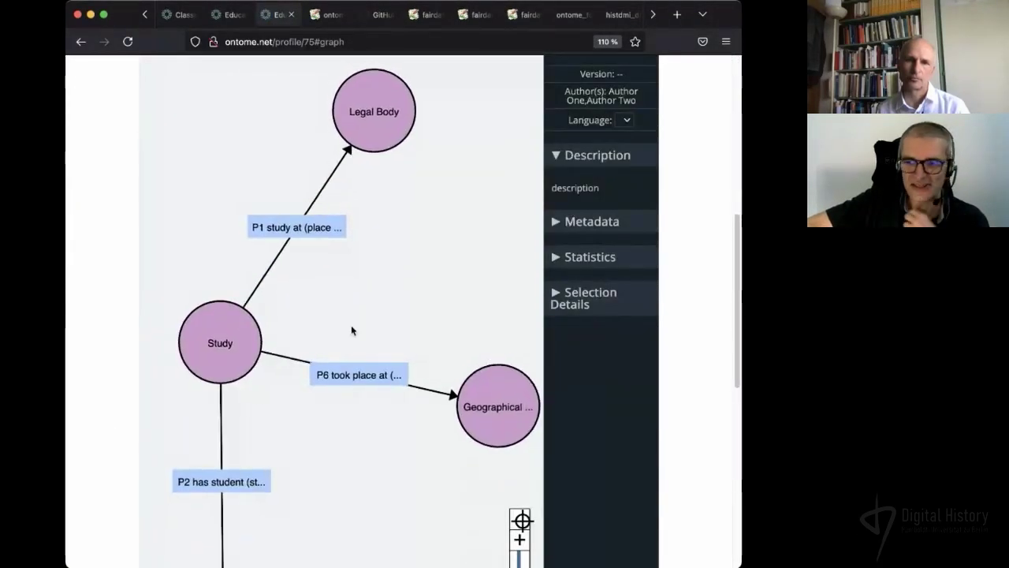
- Go from the Education ongoing graph to the active project and examine its owned and used profiles, including Biographical basics and family
scroll(350, 325, down, 5)
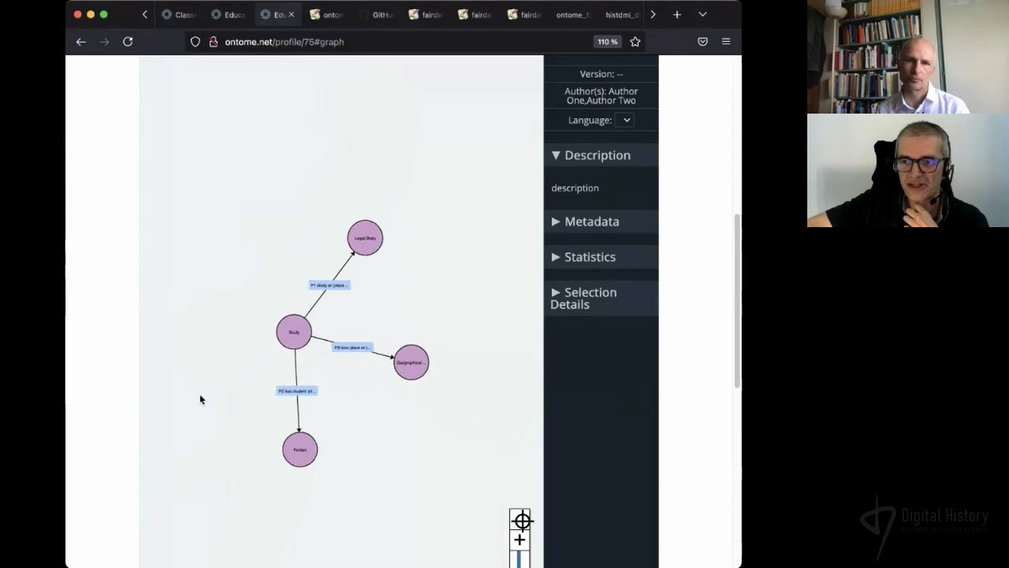
scroll(110, 410, up, 6)
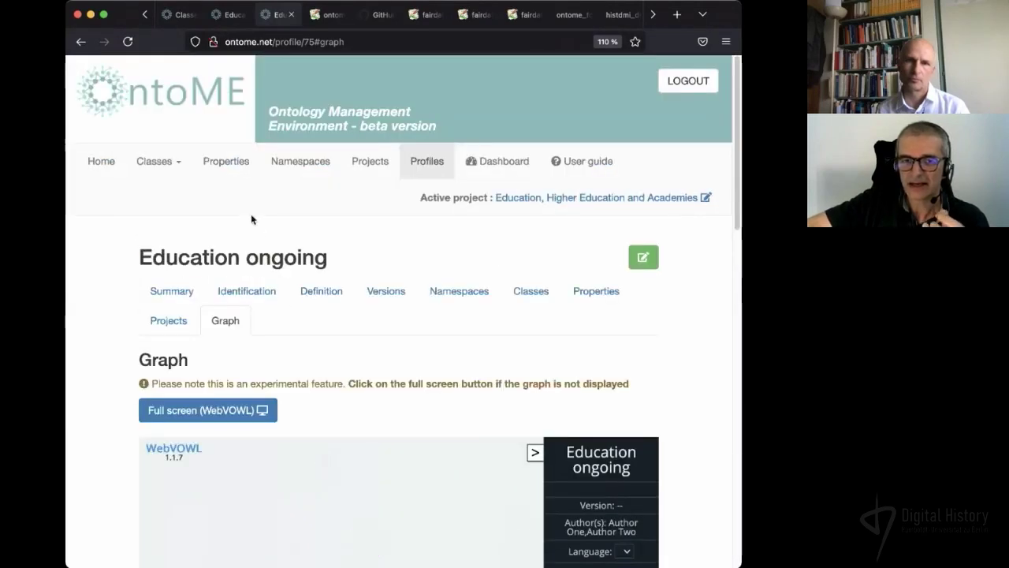
click(556, 198)
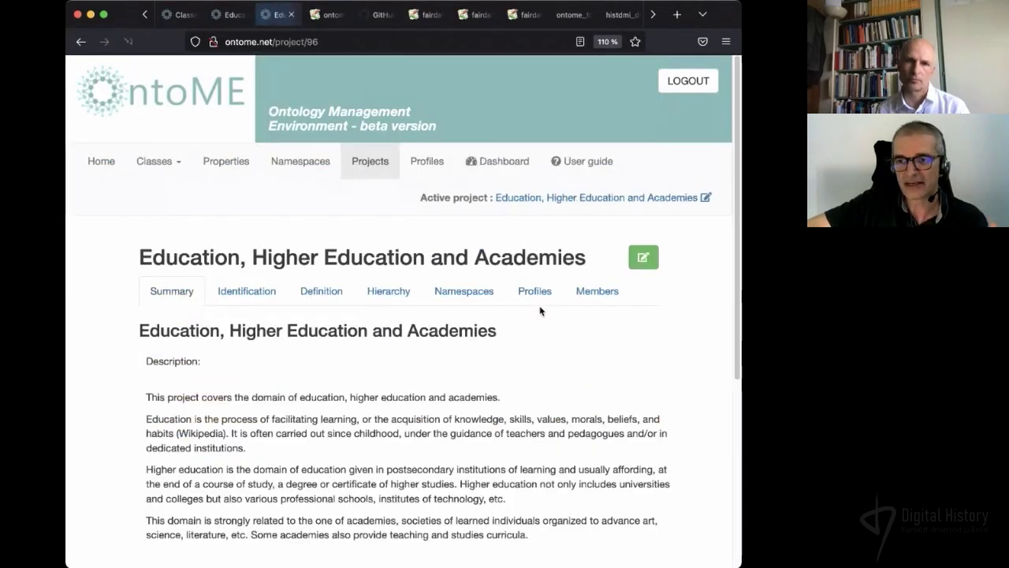
click(525, 291)
scroll(200, 418, down, 5)
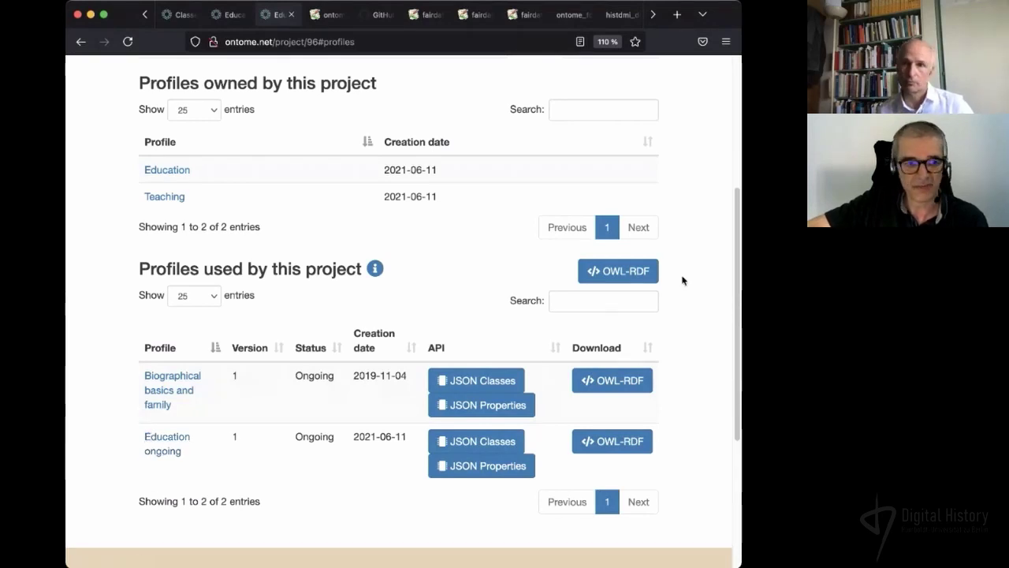
scroll(705, 273, up, 1)
scroll(705, 273, down, 1)
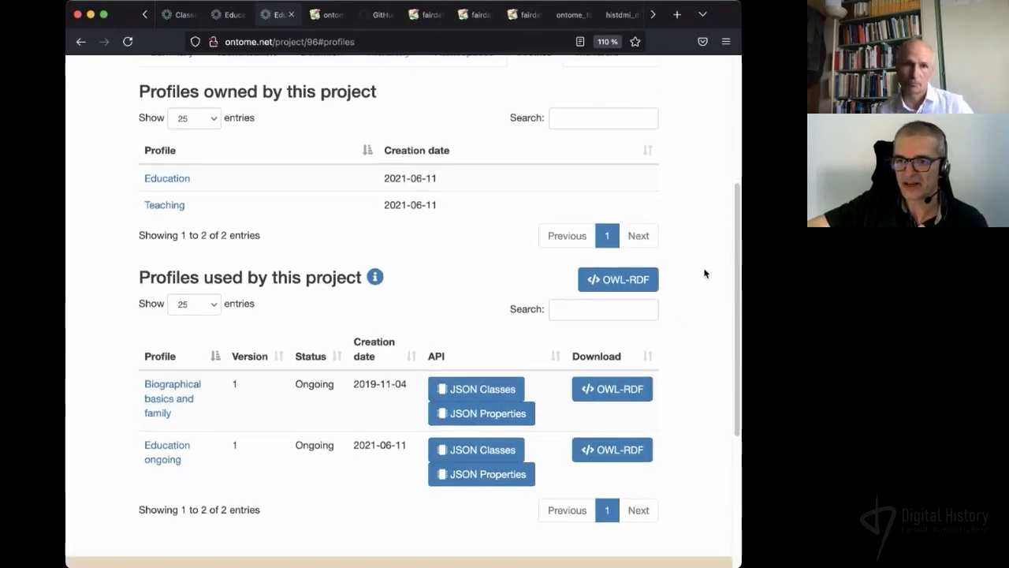
scroll(703, 271, up, 5)
scroll(701, 269, down, 5)
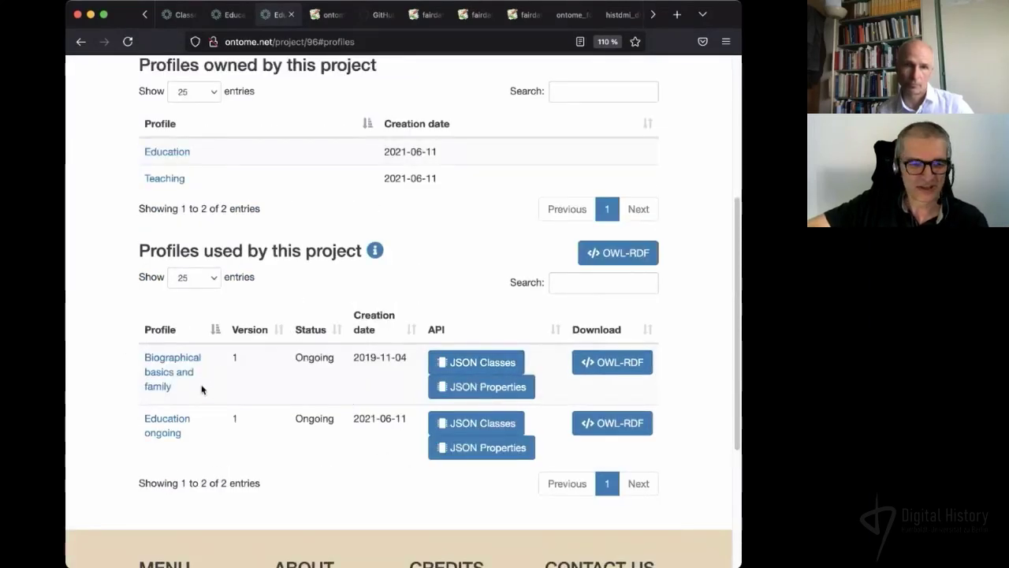
drag(201, 388, 135, 366)
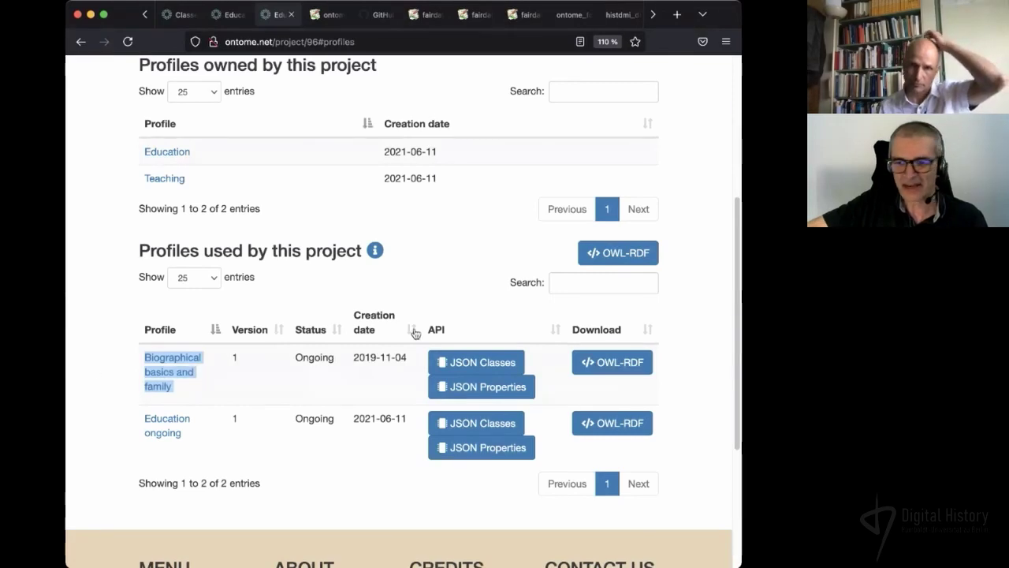
- Open the Education, Higher Education and Academies project for editing and search its selectable profiles for "profe"
scroll(709, 265, up, 5)
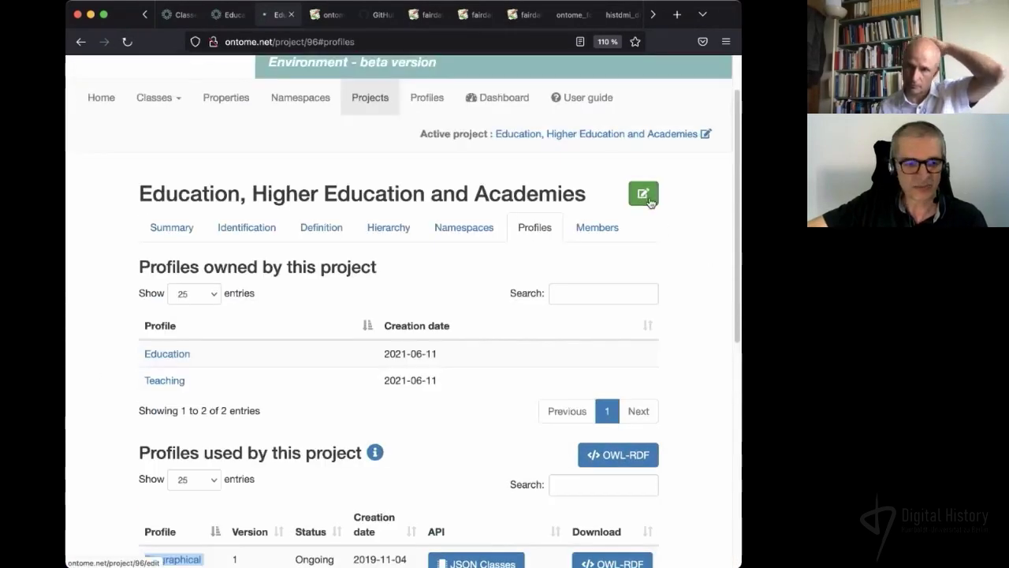
click(643, 194)
scroll(703, 298, down, 10)
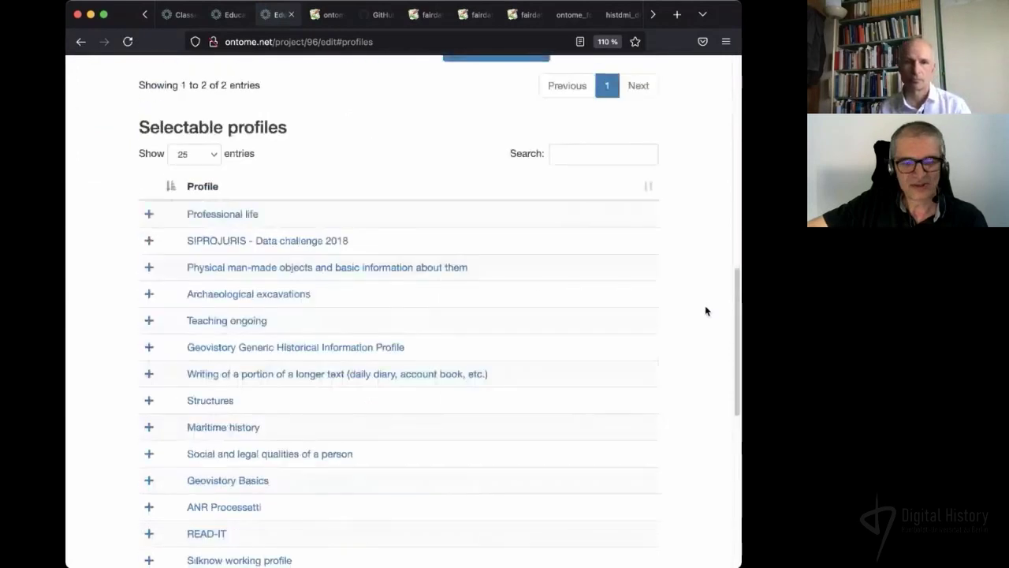
scroll(704, 305, up, 1)
click(566, 171)
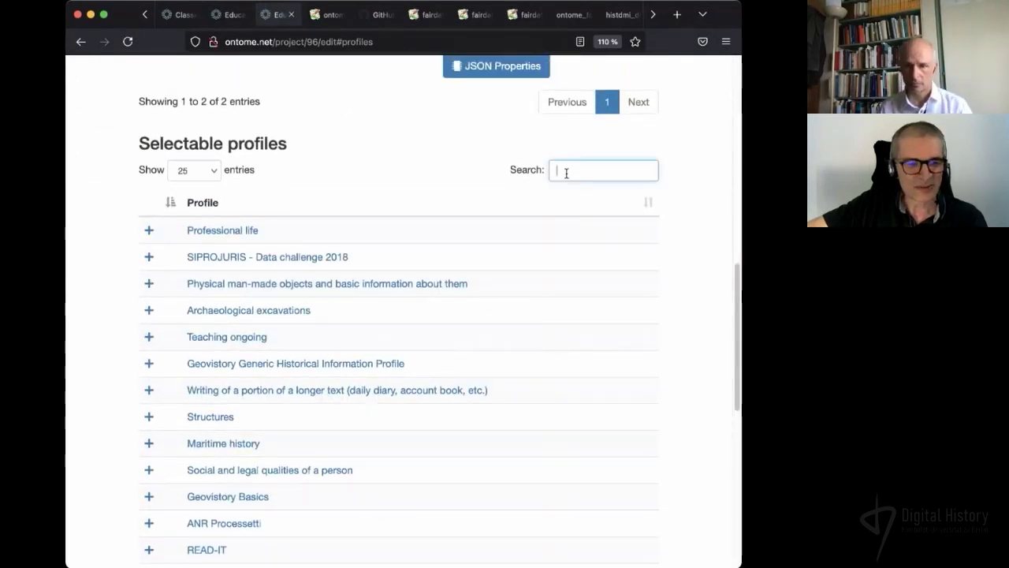
text(profe)
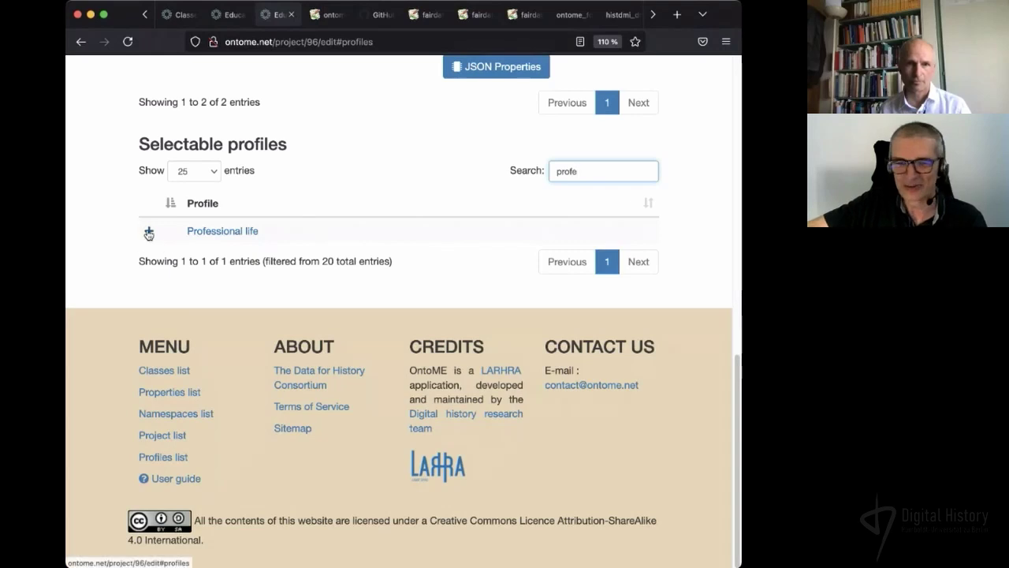
scroll(81, 268, up, 4)
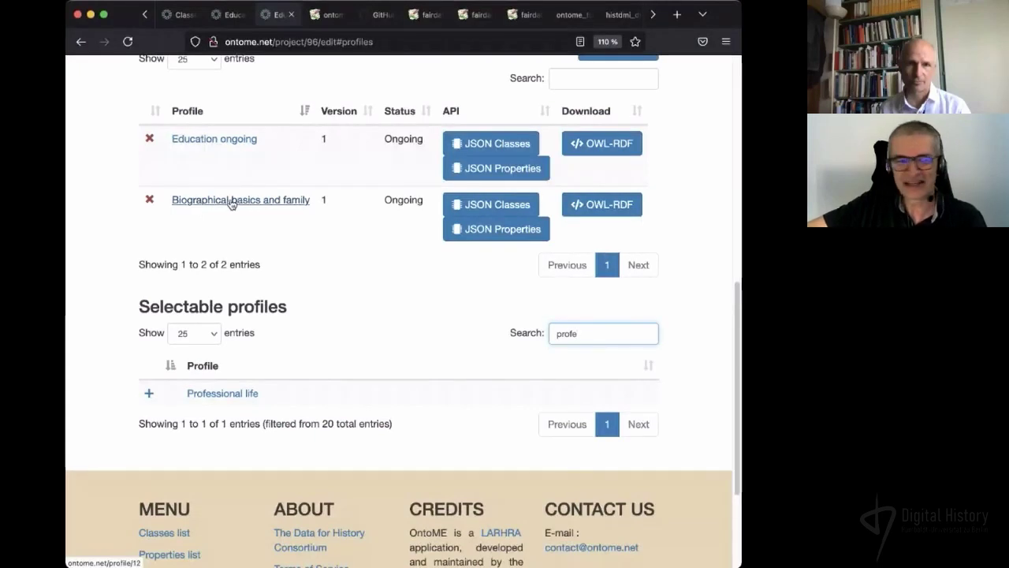
scroll(232, 250, up, 1)
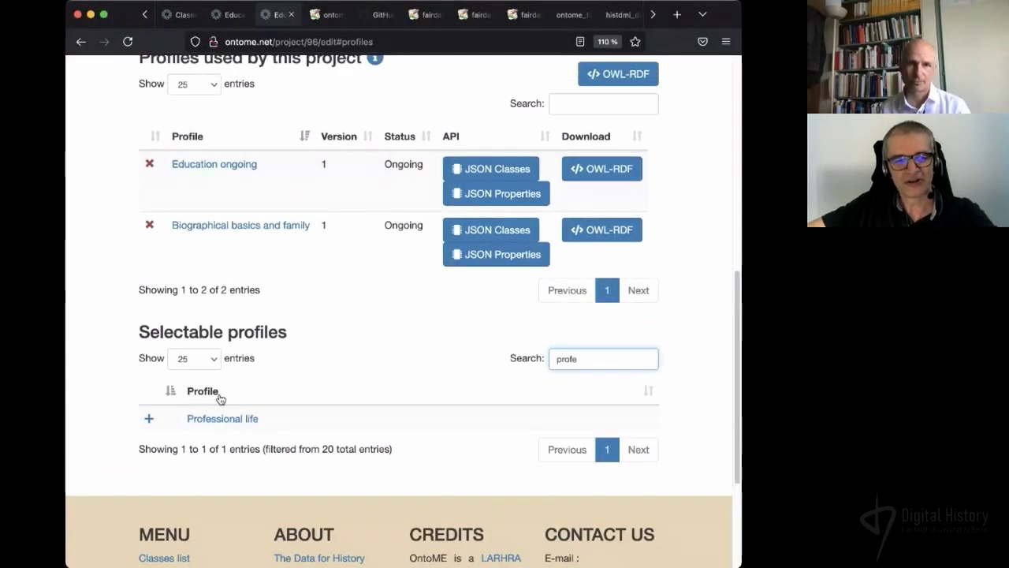
scroll(332, 376, up, 3)
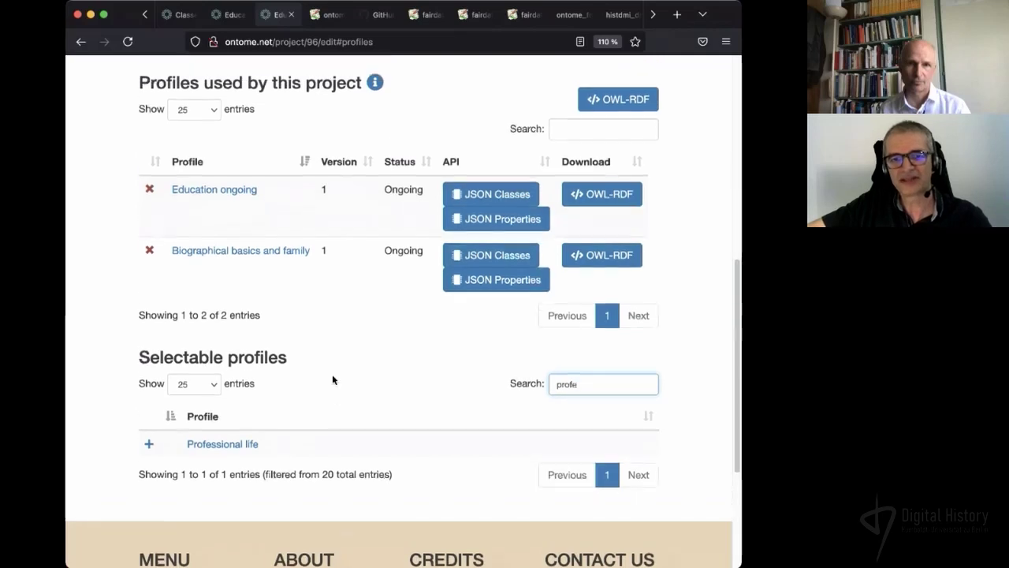
scroll(227, 266, up, 3)
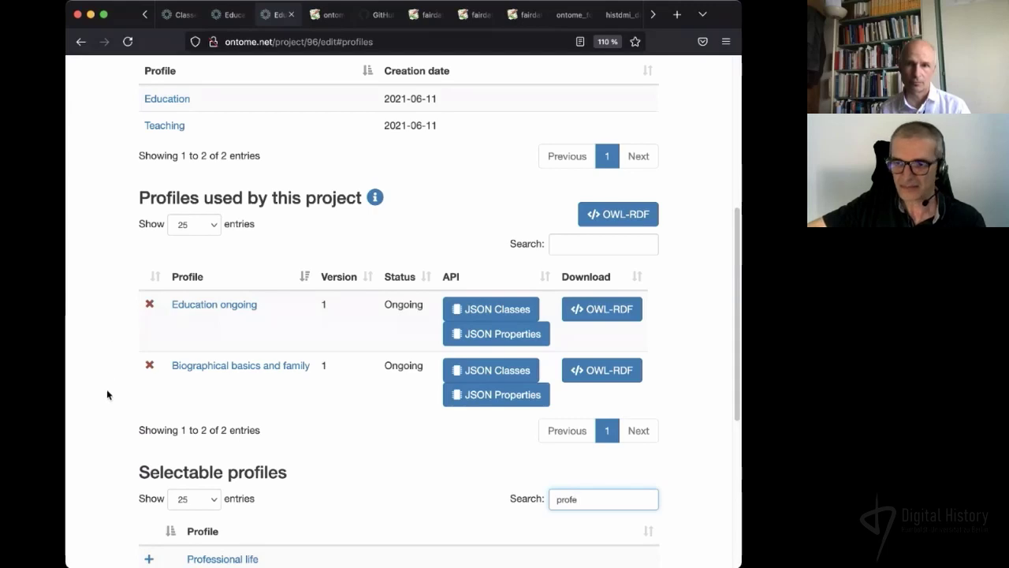
scroll(402, 465, up, 1)
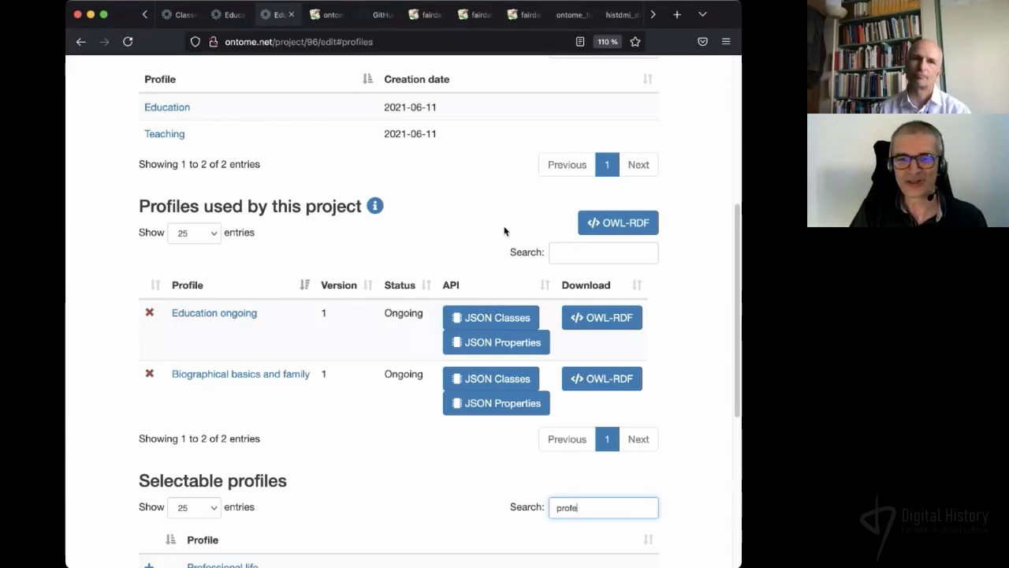
scroll(455, 237, down, 1)
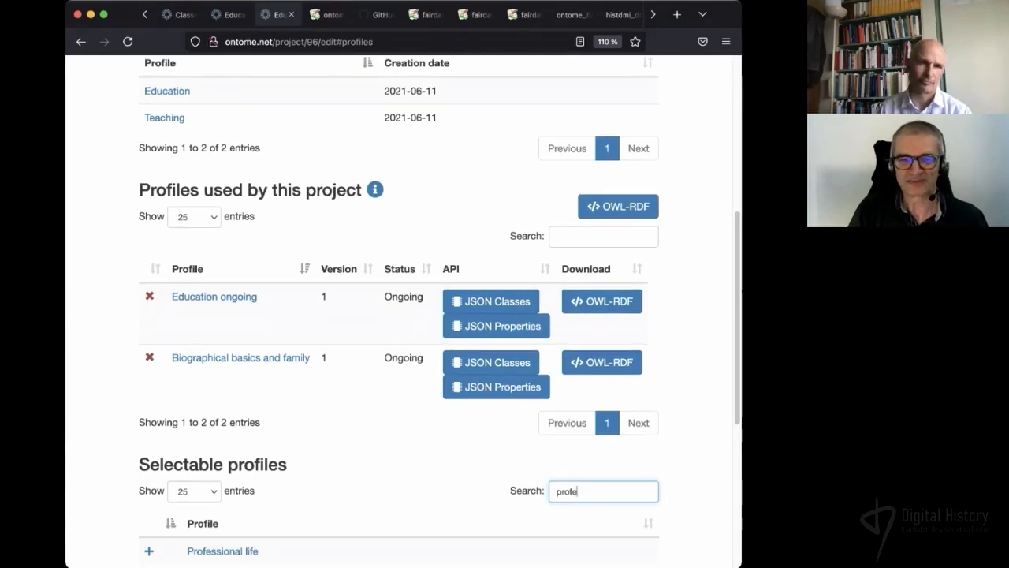
- Export the OWL-RDF covering all the profiles used by this project
key(super+Tab)
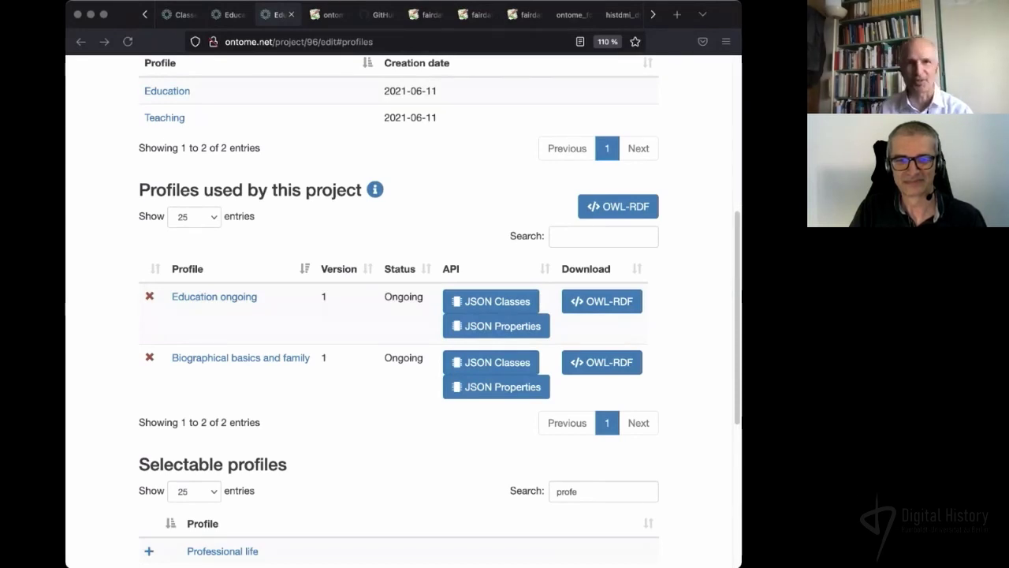
click(405, 160)
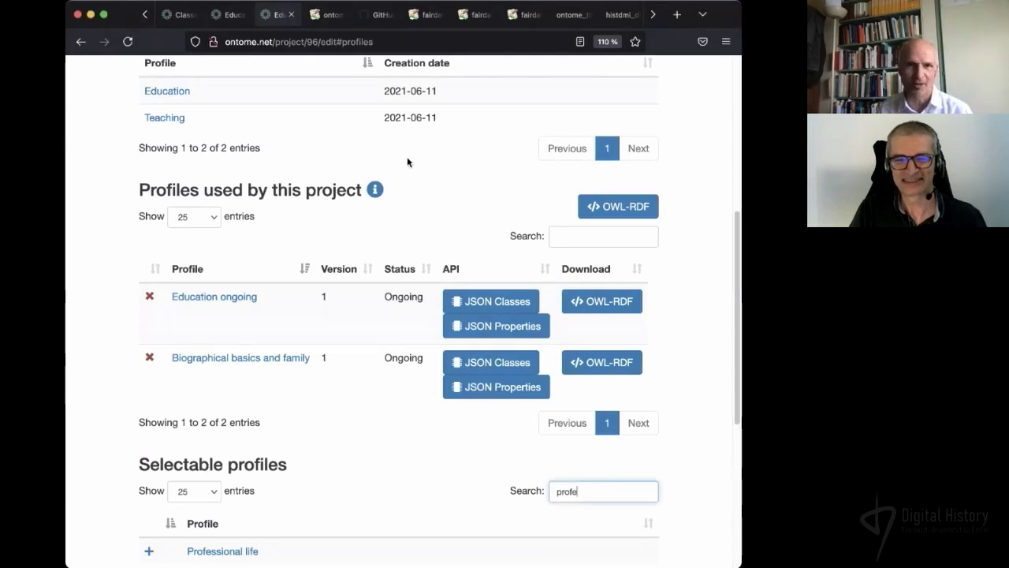
scroll(354, 217, up, 1)
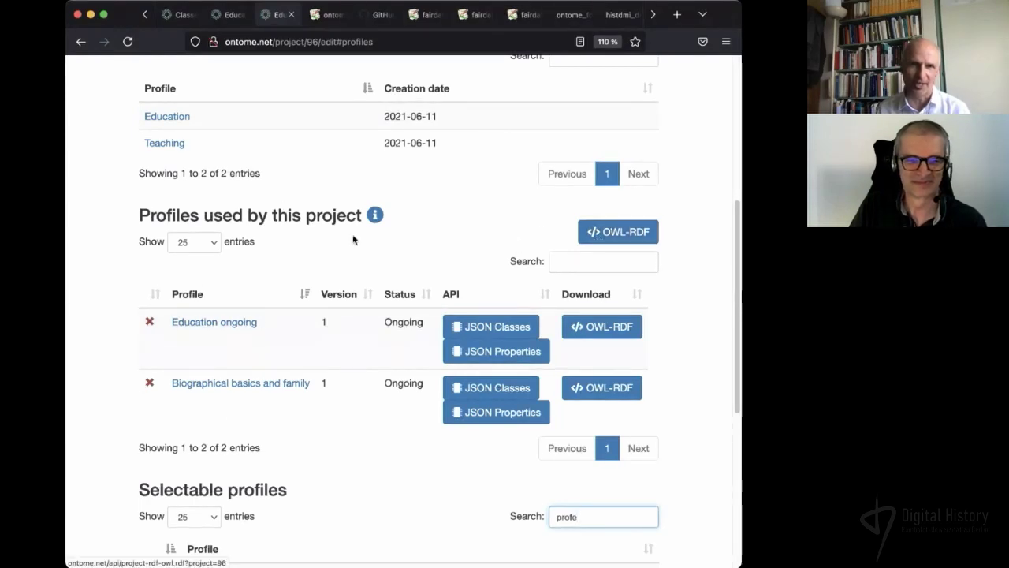
click(592, 234)
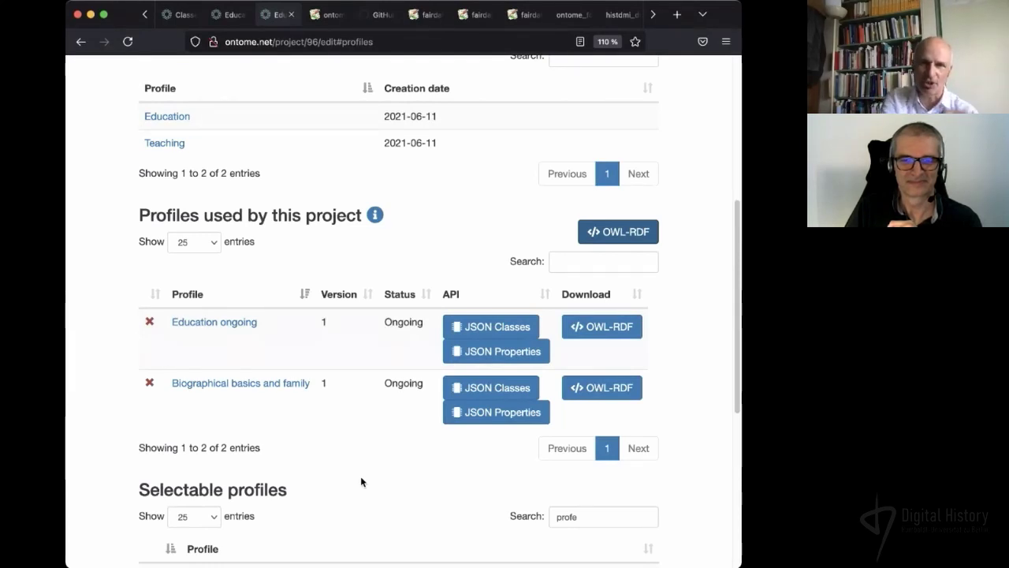
- Clear the selectable profiles search and filter the list by "me"
scroll(351, 401, down, 1)
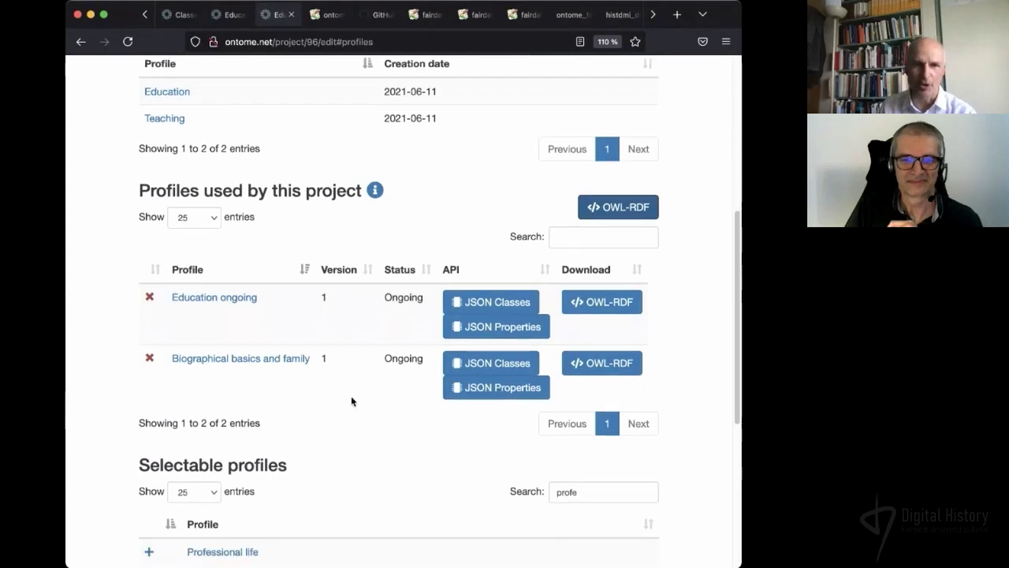
scroll(352, 402, down, 5)
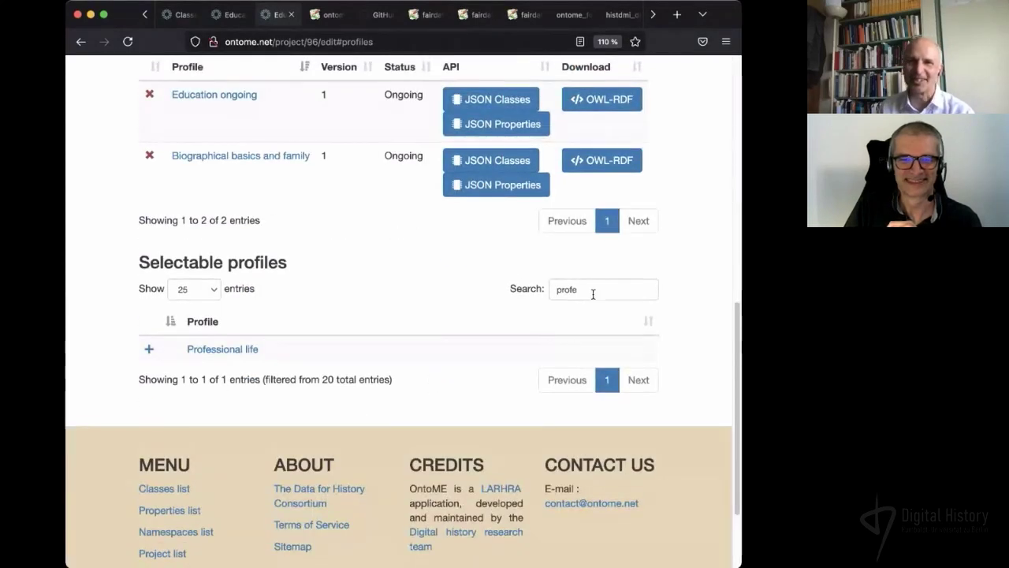
drag(592, 293, 541, 289)
key(BackSpace)
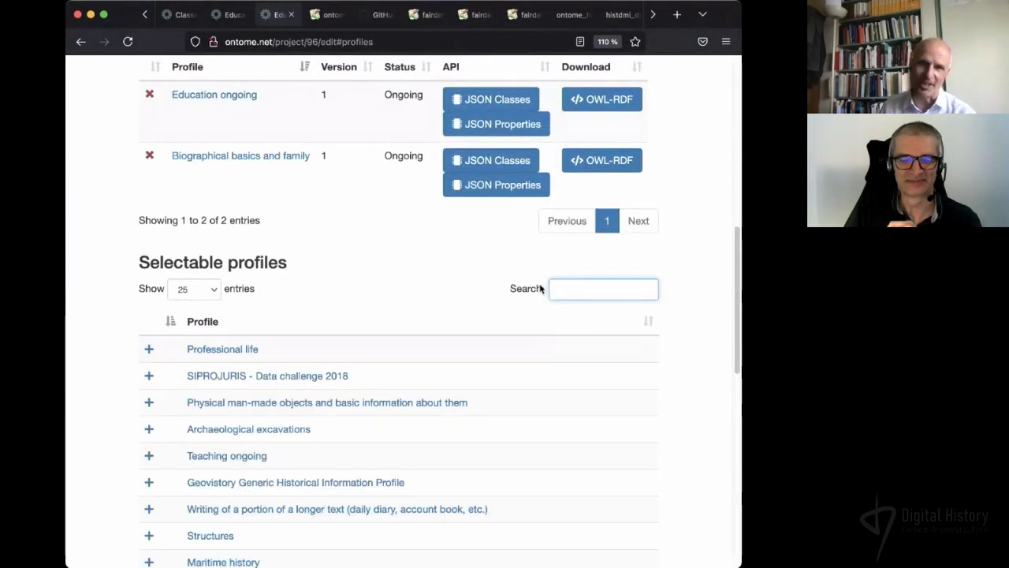
scroll(238, 262, up, 2)
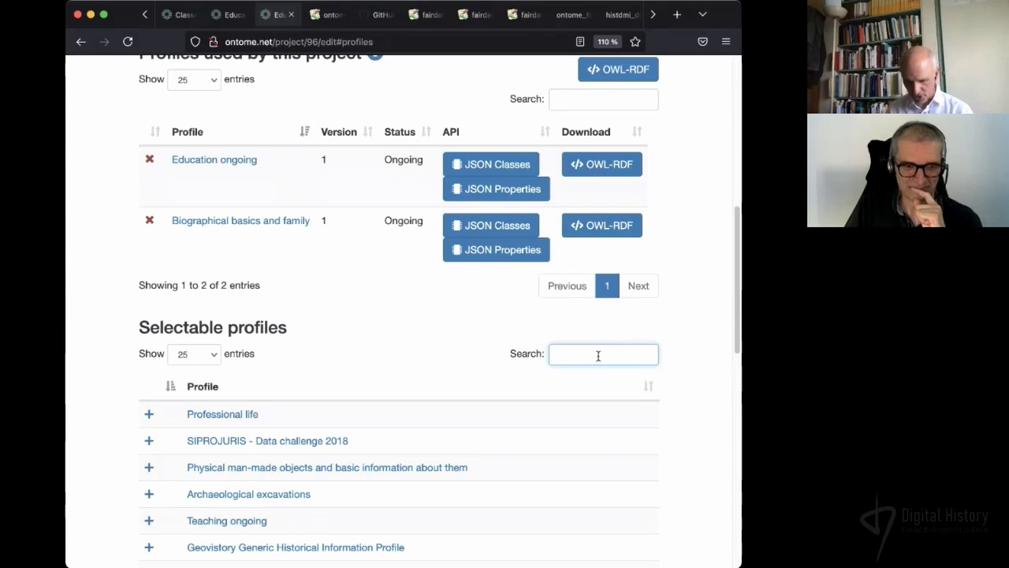
text(m)
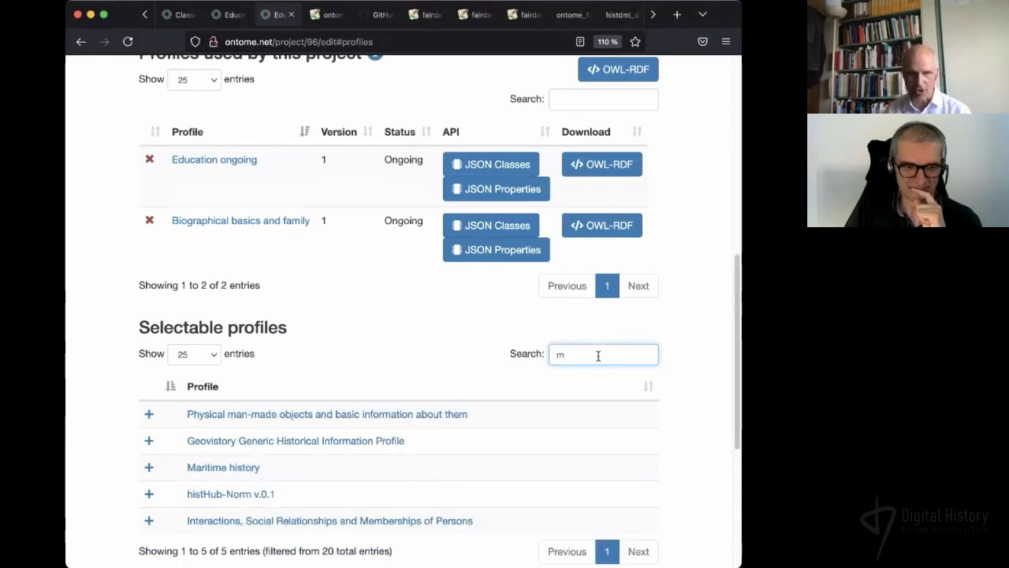
text(e)
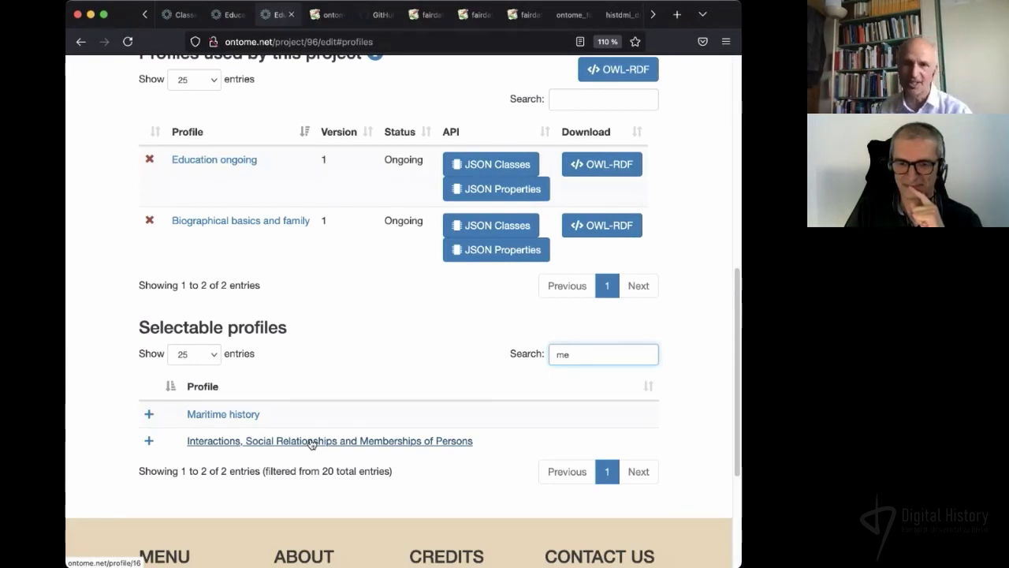
- Add the Interactions, Social Relationships and Memberships of Persons profile to the profiles used by the project and remove it again
scroll(321, 444, up, 1)
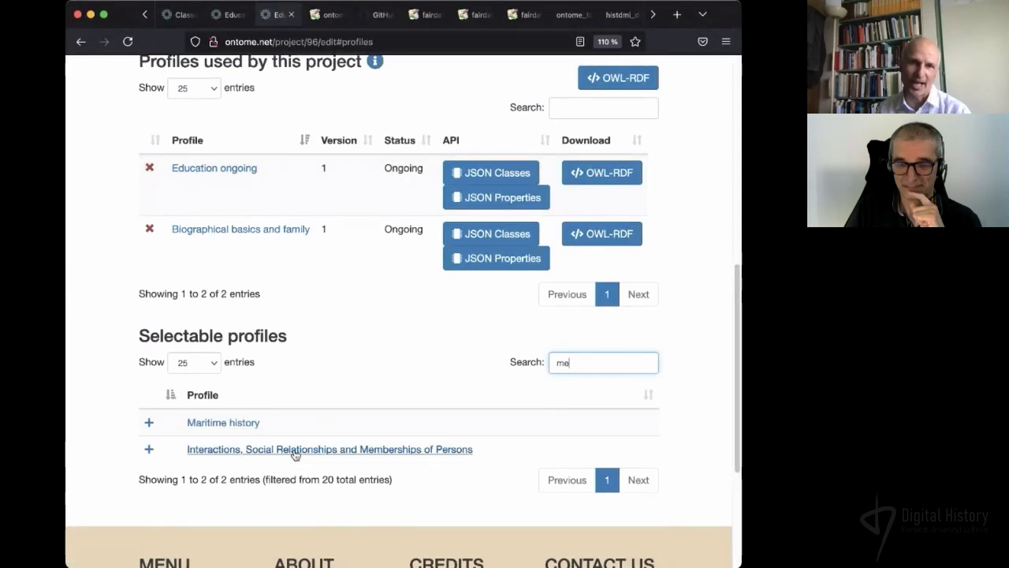
click(149, 449)
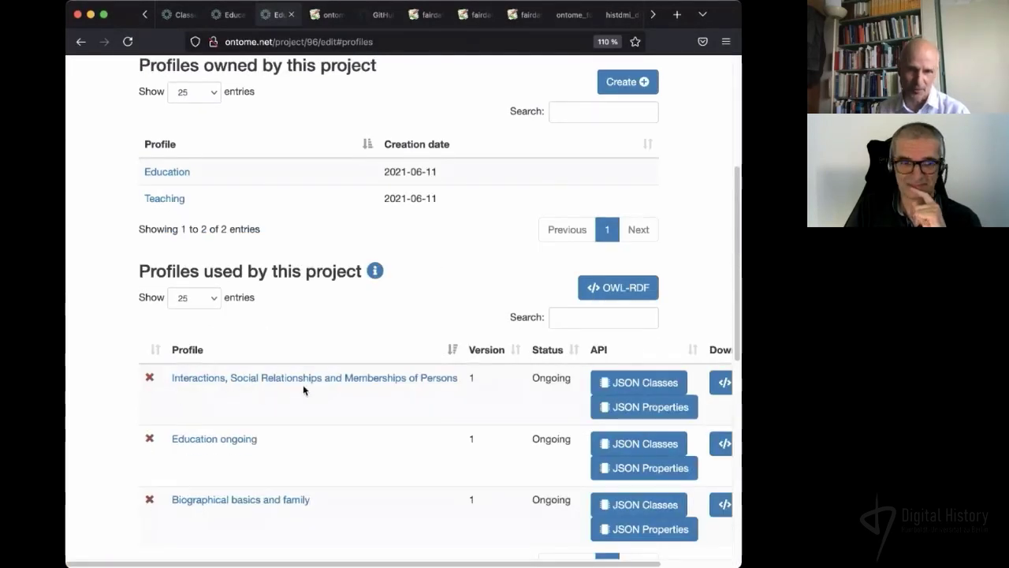
click(150, 379)
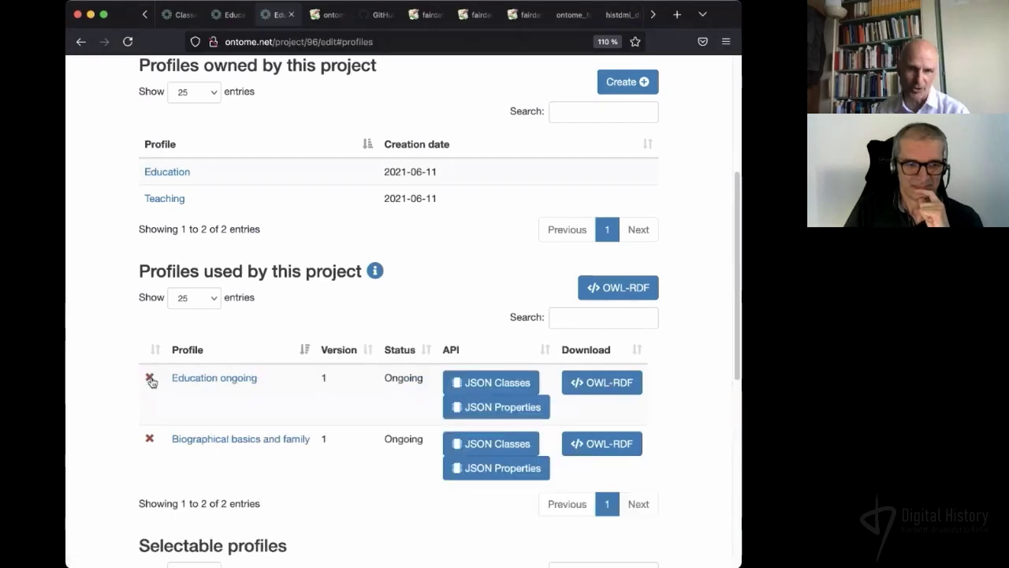
scroll(124, 397, down, 4)
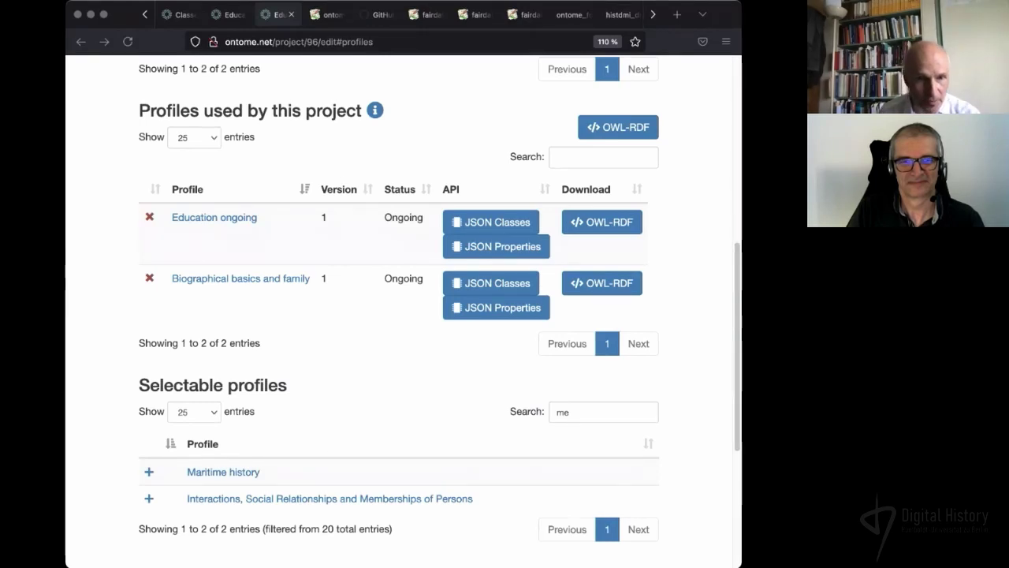
- Switch to the project's OWL ontology in Protégé and display the annotations of the Birth class
key(super+Tab)
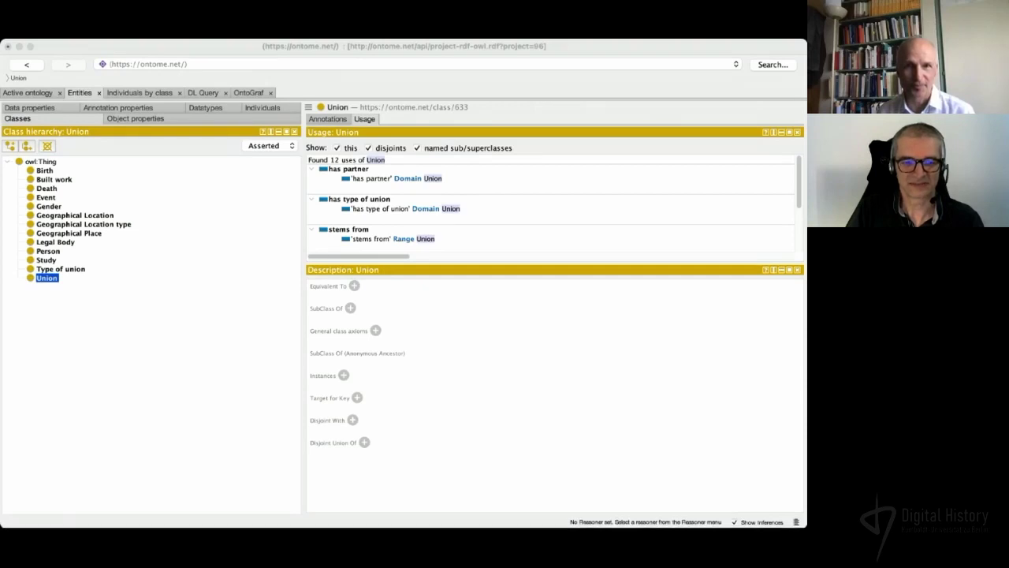
click(219, 354)
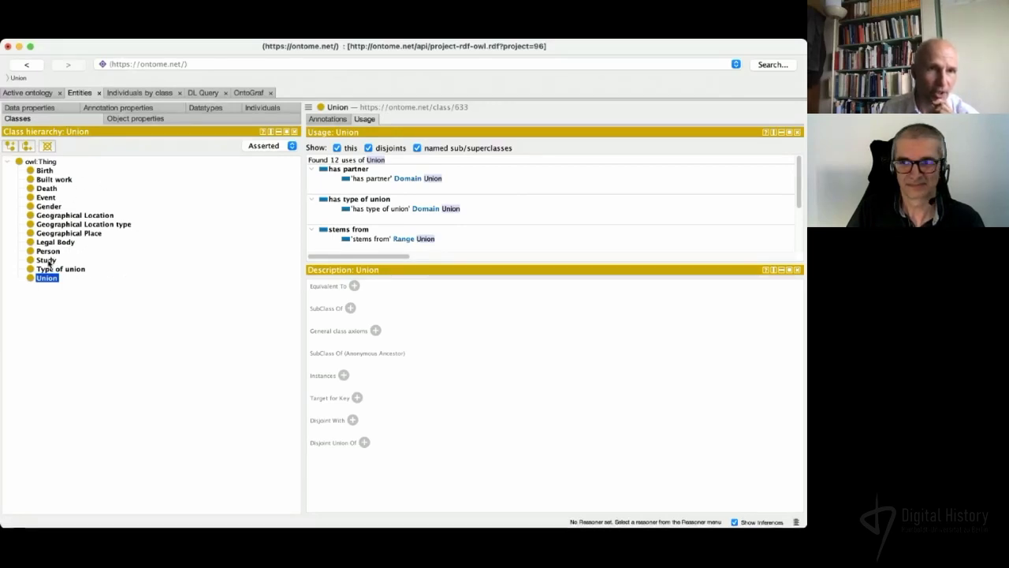
click(44, 170)
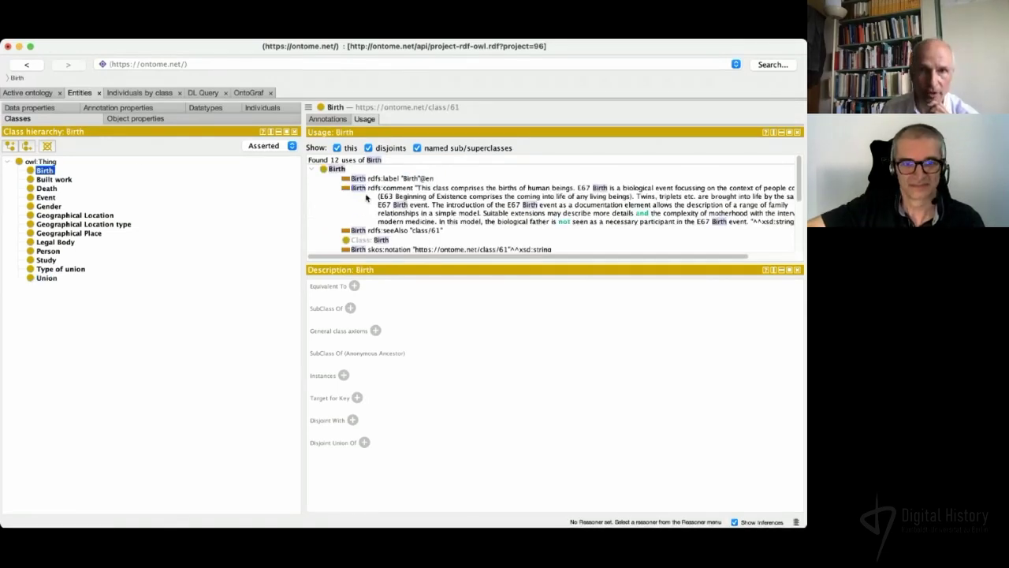
click(327, 120)
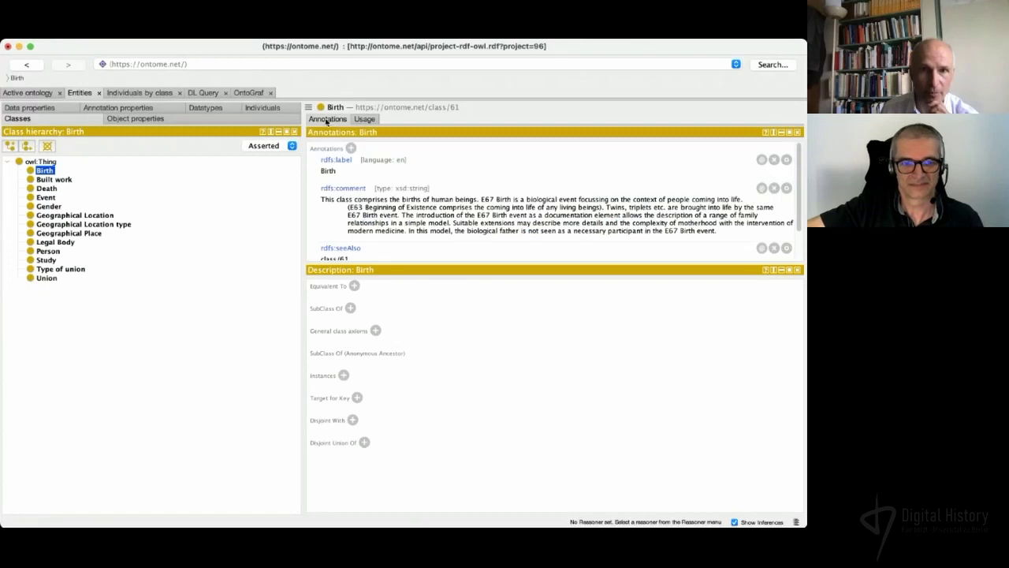
- Display the usage of the Birth class and of the Membership class in the project's ontology
click(360, 120)
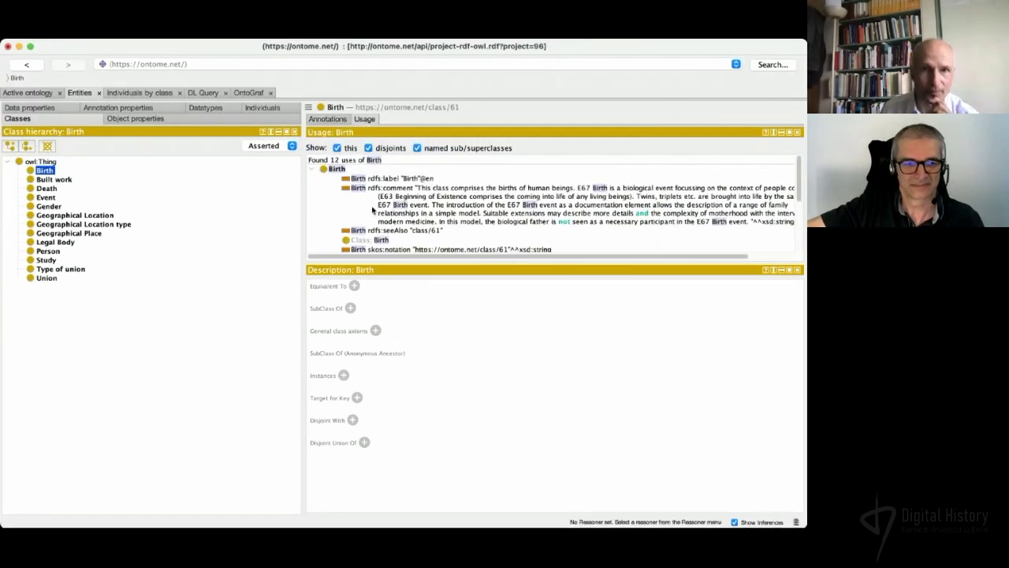
click(367, 252)
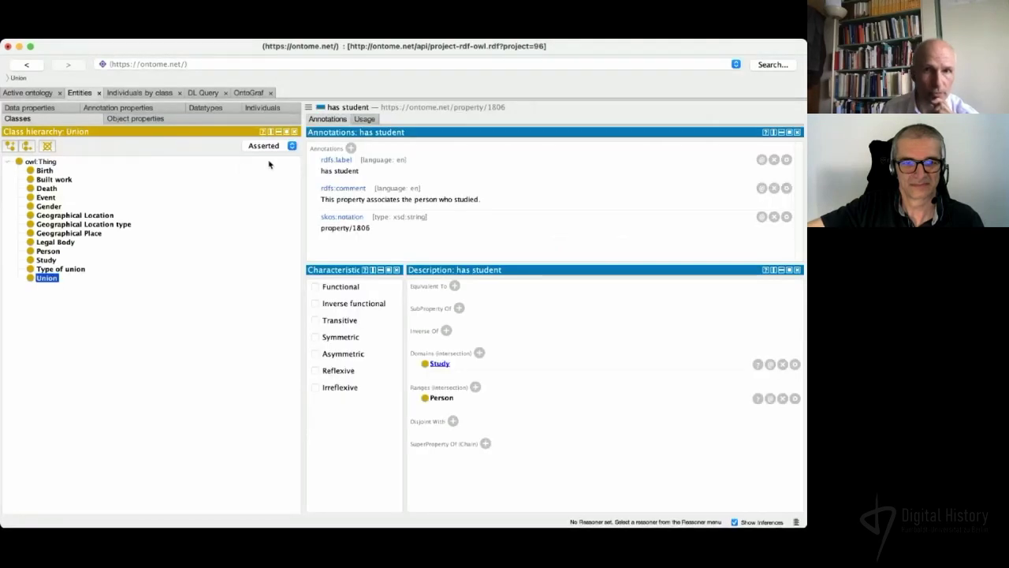
click(44, 172)
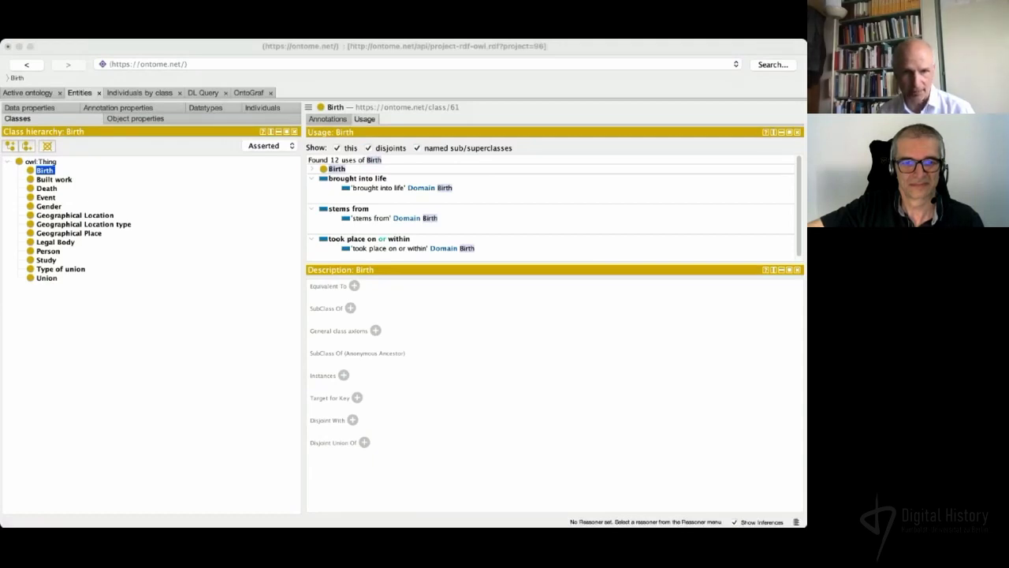
click(263, 450)
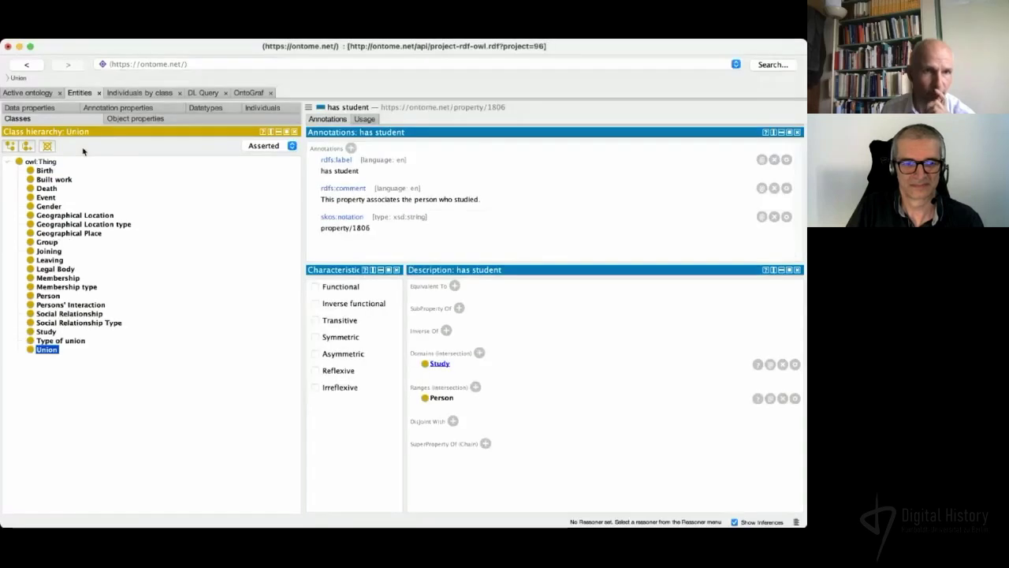
click(48, 280)
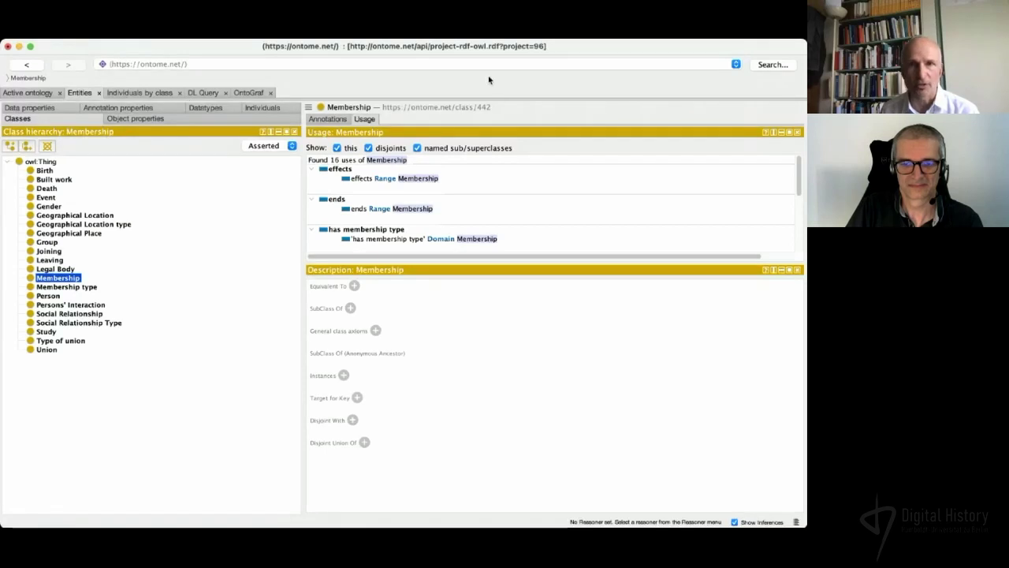
- Clear the OntoGraf graph and search it for classes containing "Membership"
click(249, 93)
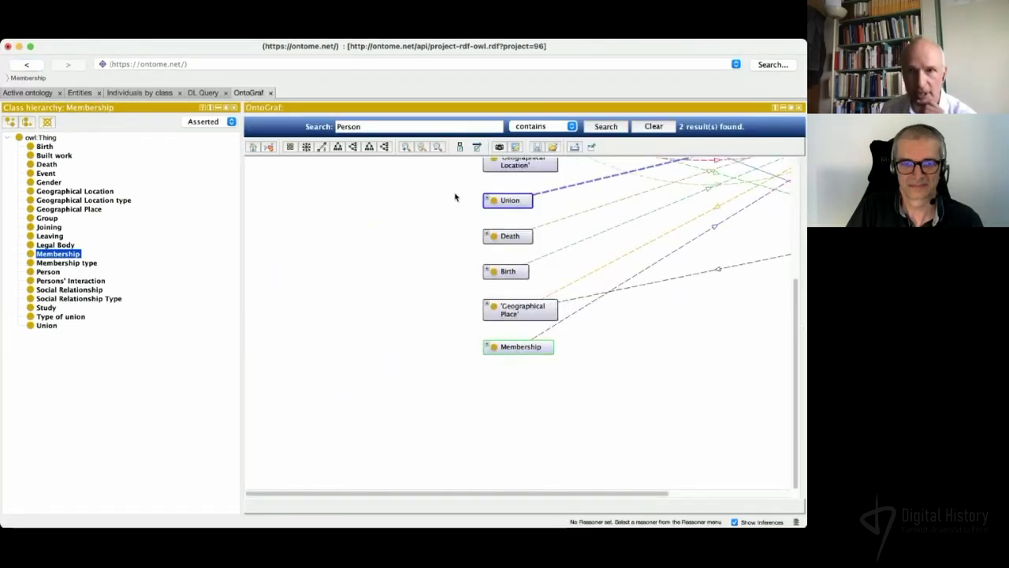
click(670, 127)
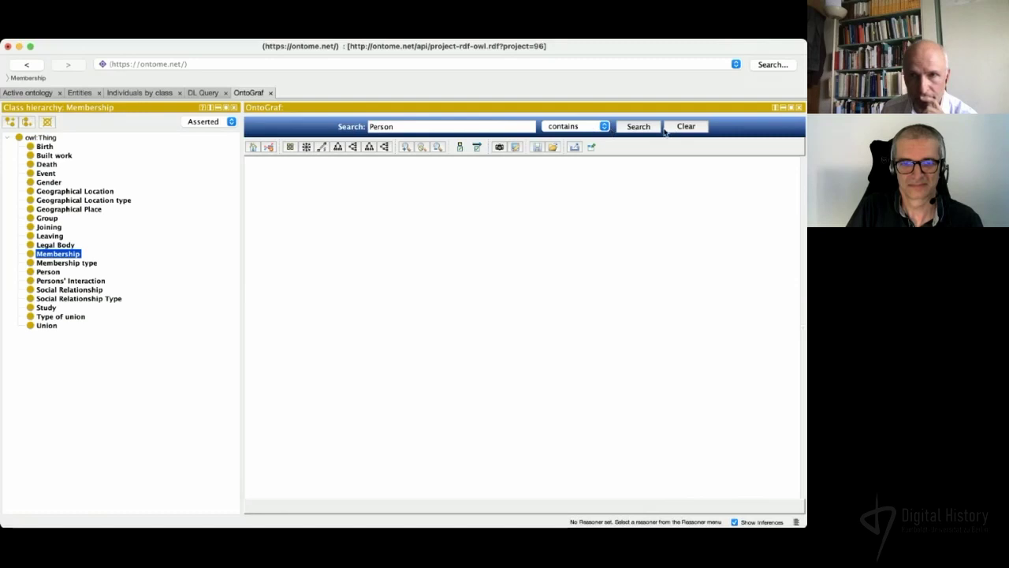
drag(479, 125, 347, 119)
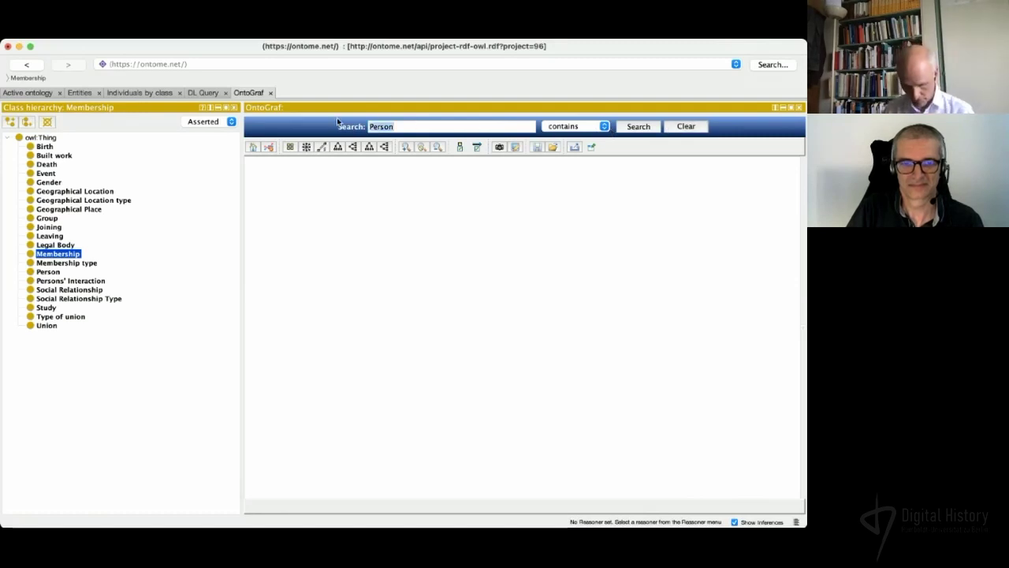
text(Membership)
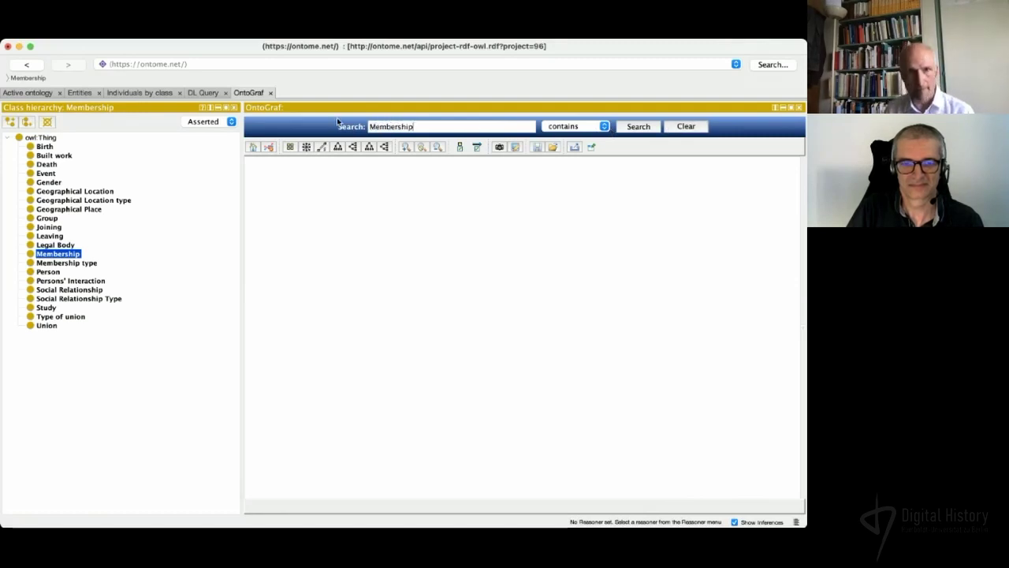
key(Return)
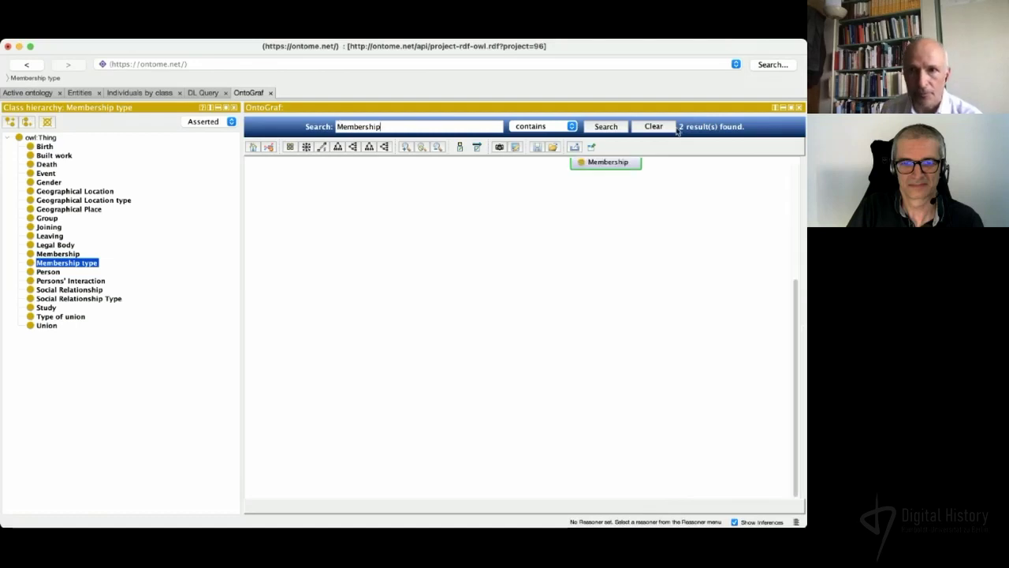